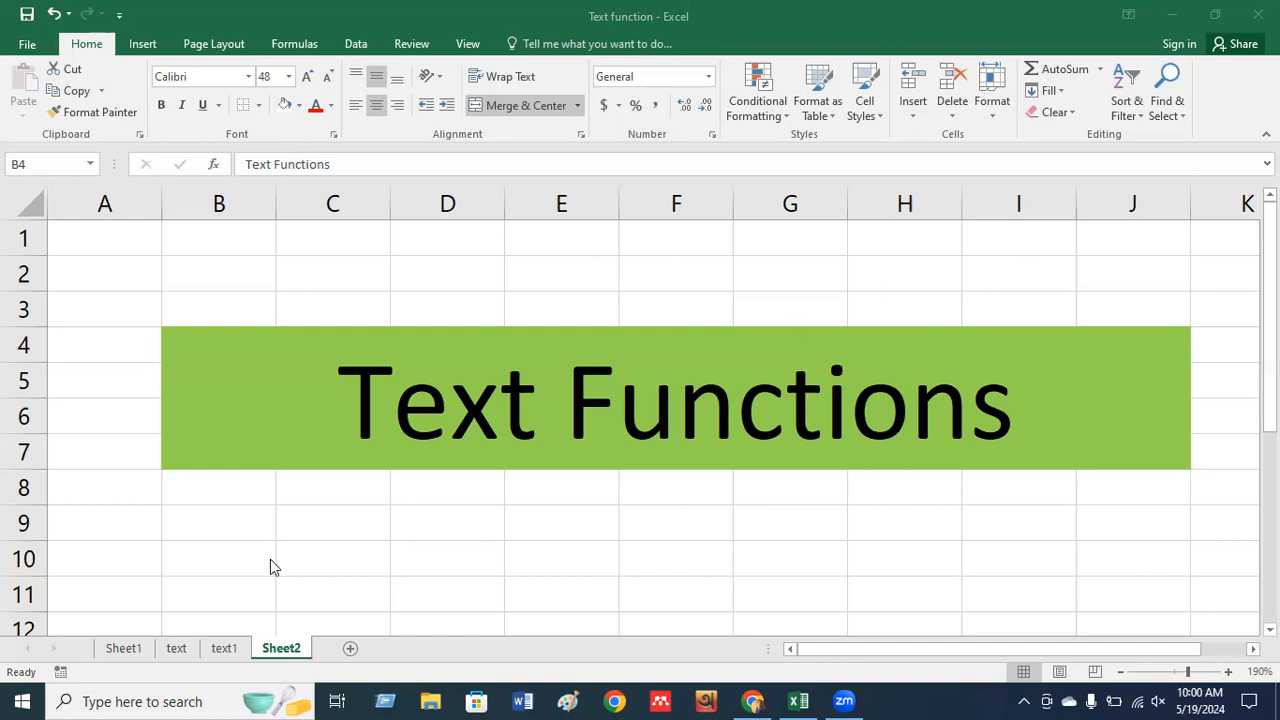
# Switch to the text1 sheet and look over the Left cell E10 and the row 5 names.
pyautogui.click(224, 652)
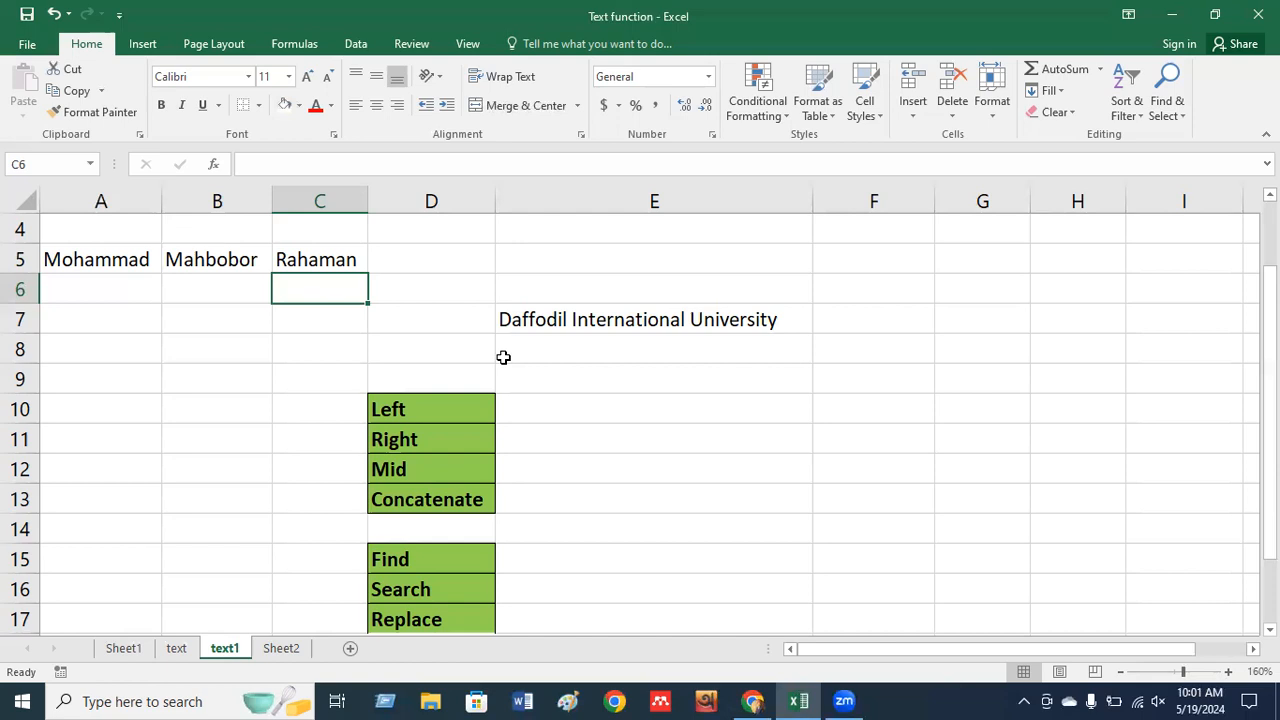
pyautogui.click(539, 419)
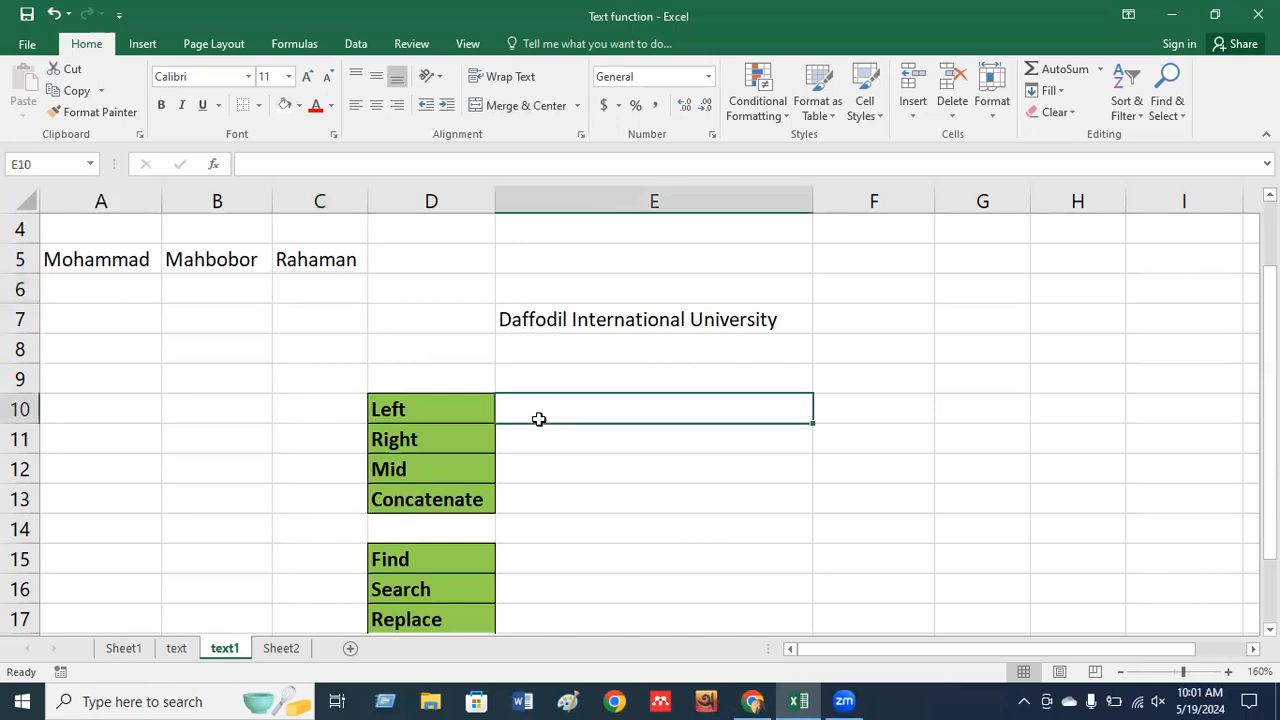
pyautogui.click(96, 261)
pyautogui.click(243, 257)
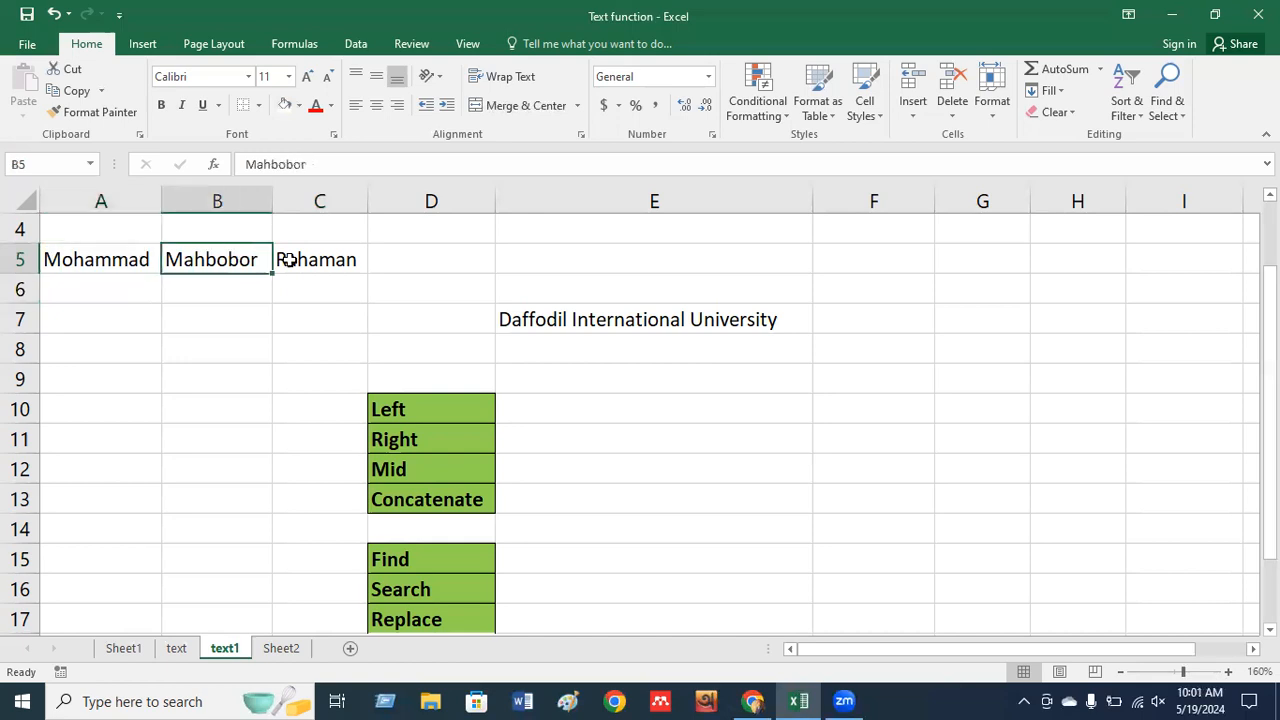
pyautogui.click(292, 258)
pyautogui.click(207, 259)
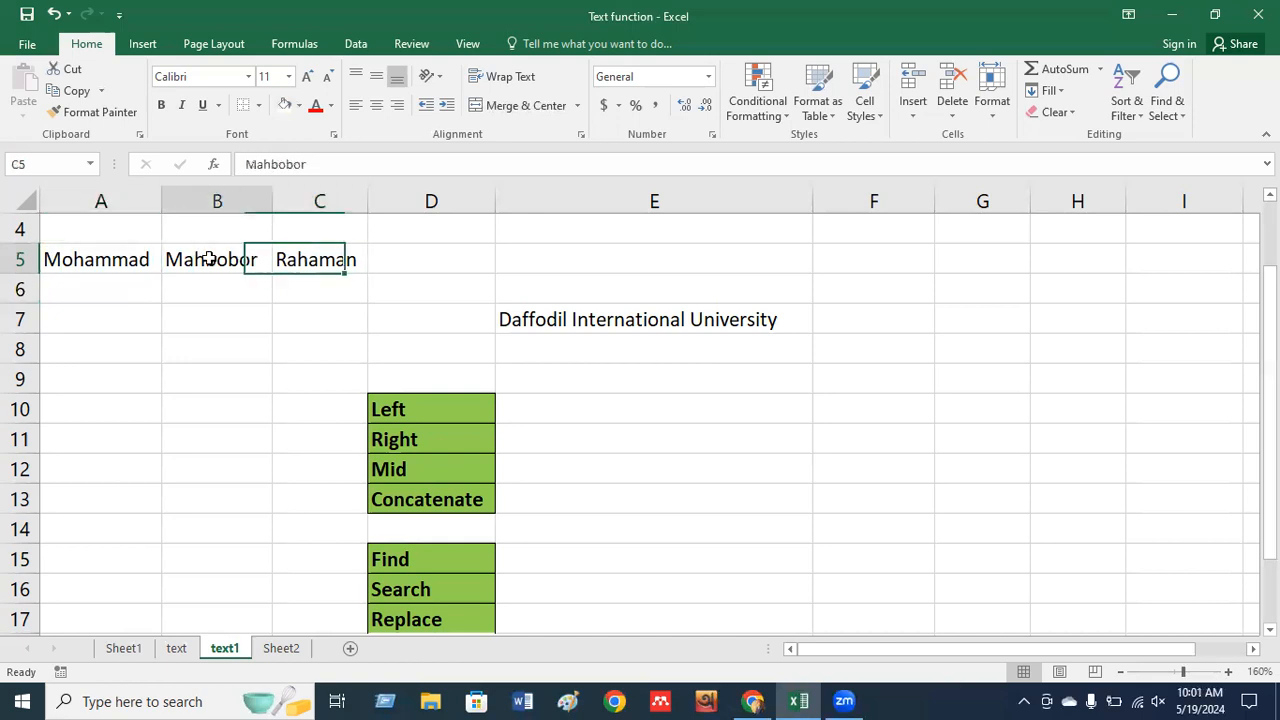
# Review the first, middle and last names in cells A5, B5 and C5.
pyautogui.click(103, 260)
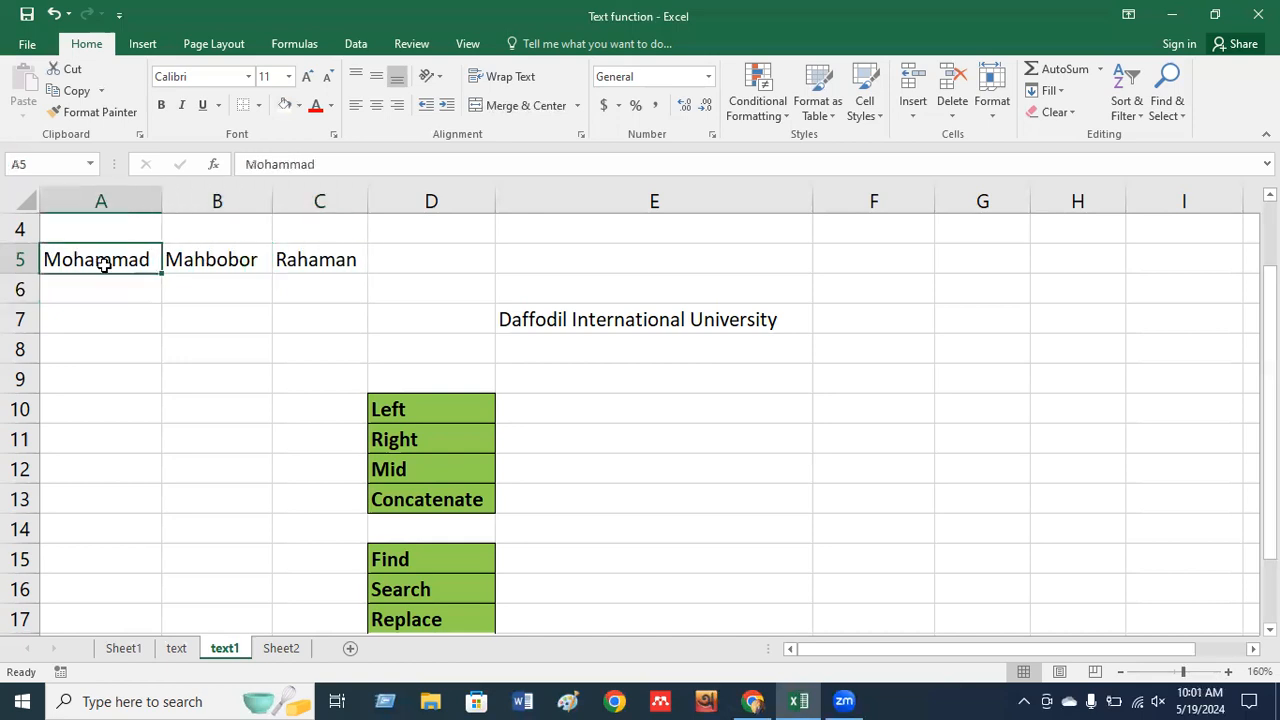
pyautogui.click(184, 258)
pyautogui.click(296, 258)
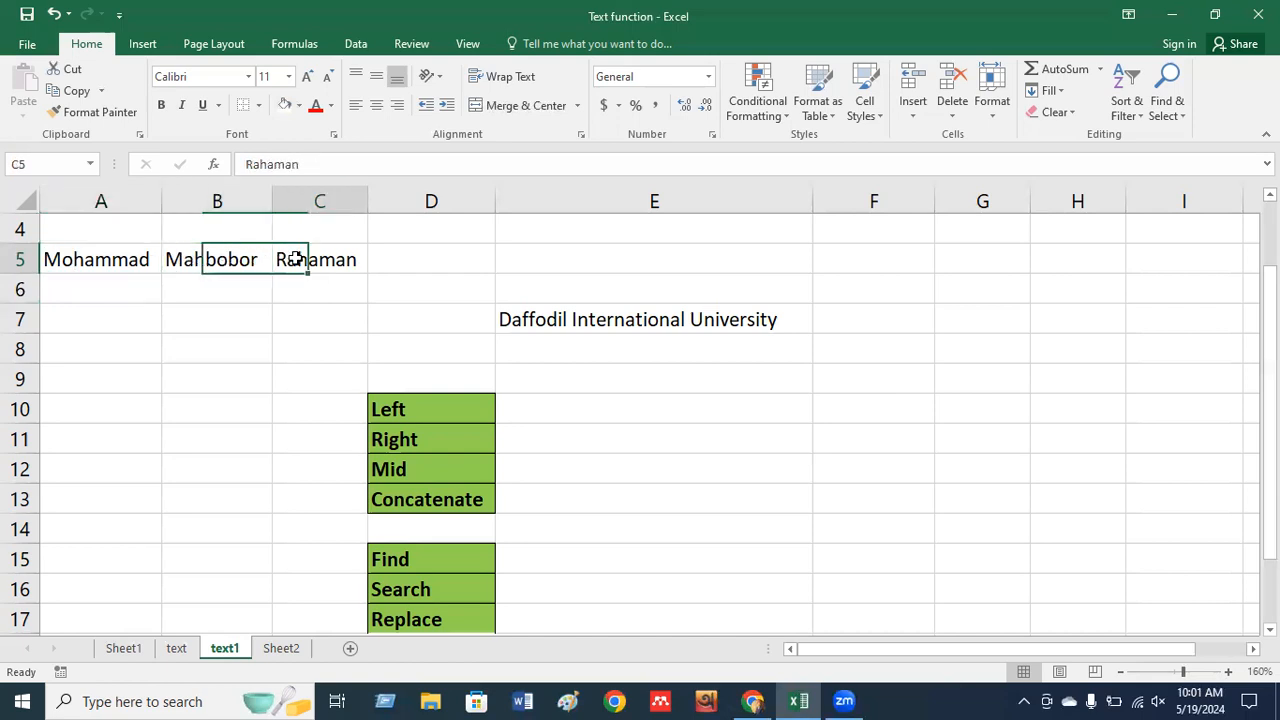
pyautogui.click(124, 253)
pyautogui.click(188, 256)
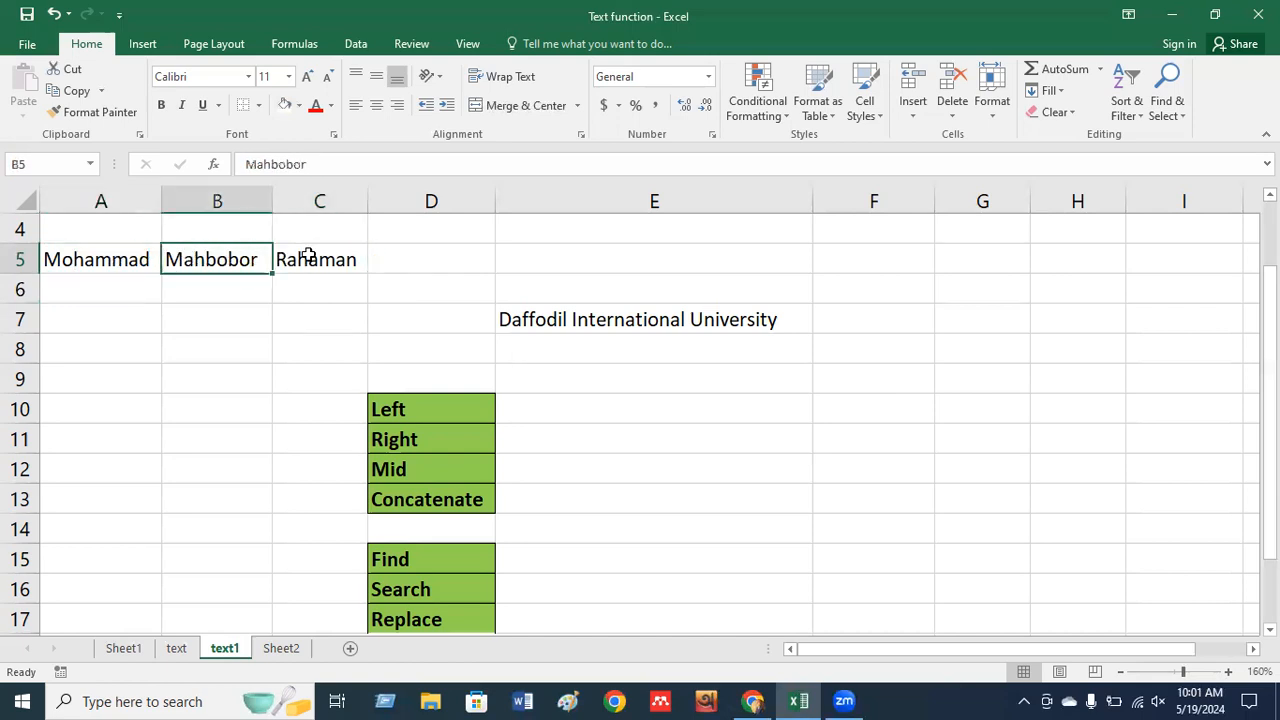
pyautogui.click(313, 256)
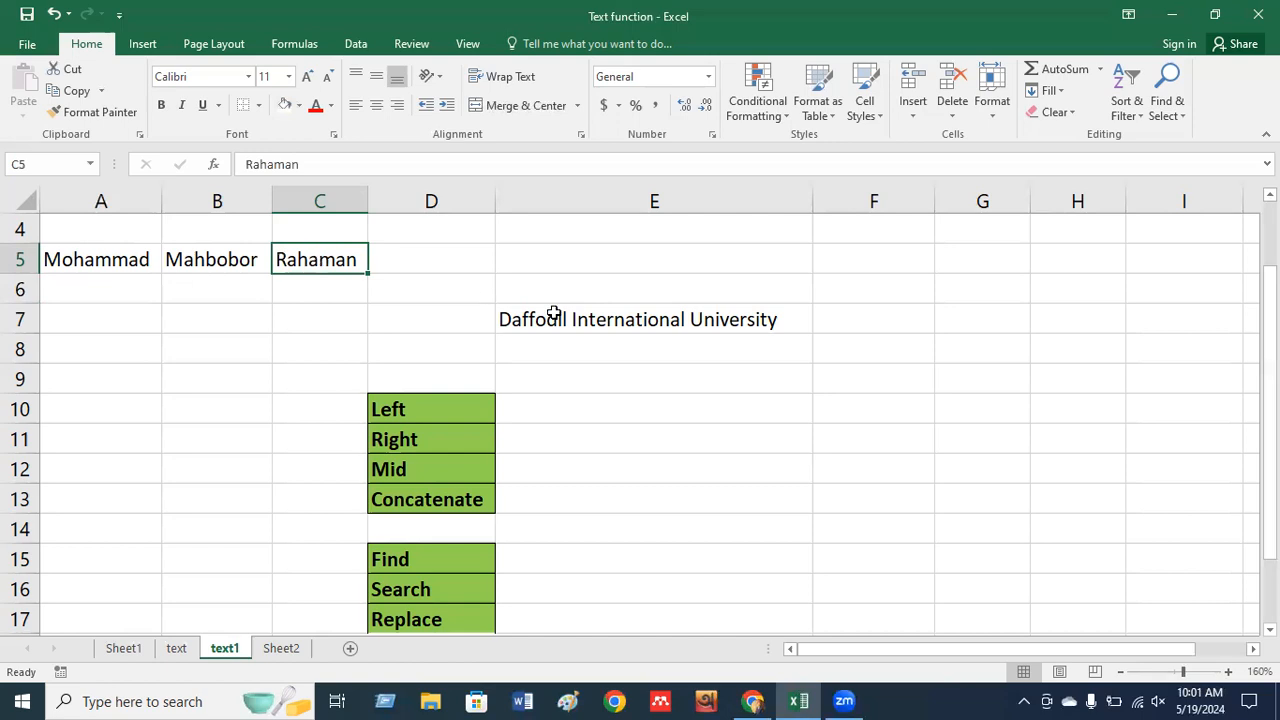
pyautogui.click(594, 294)
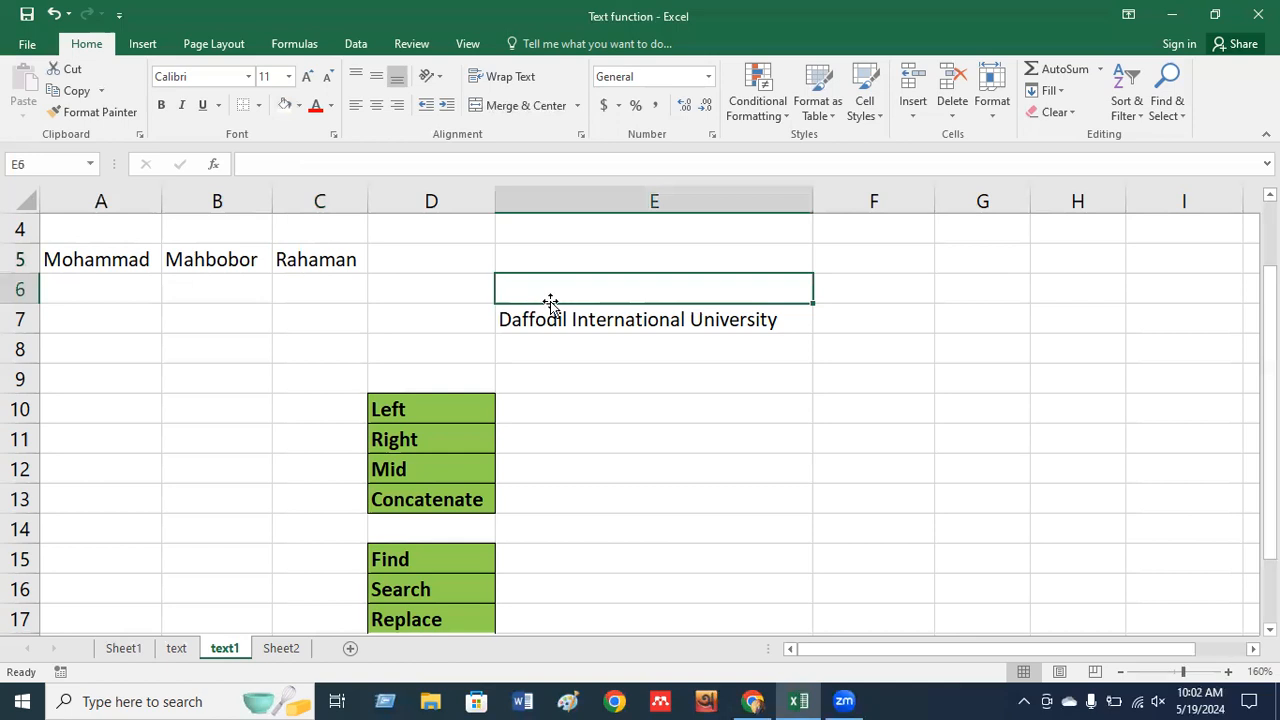
pyautogui.write('MO')
pyautogui.press('BackSpace')
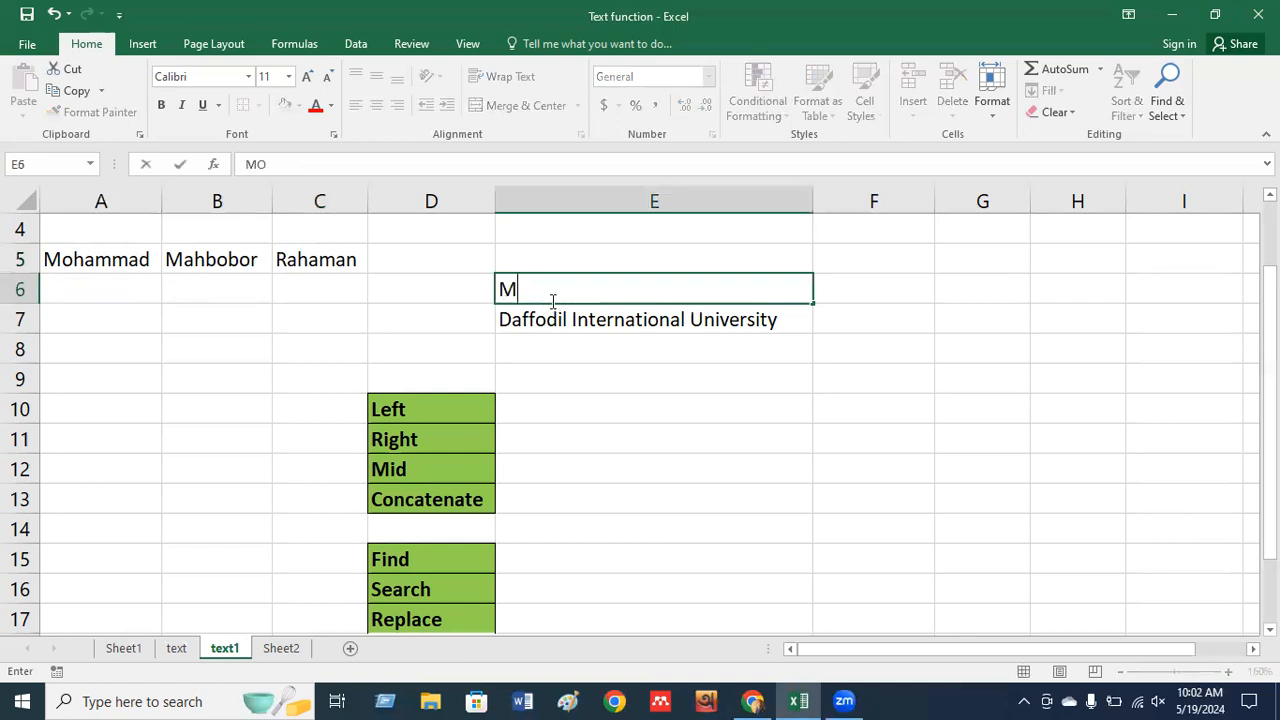
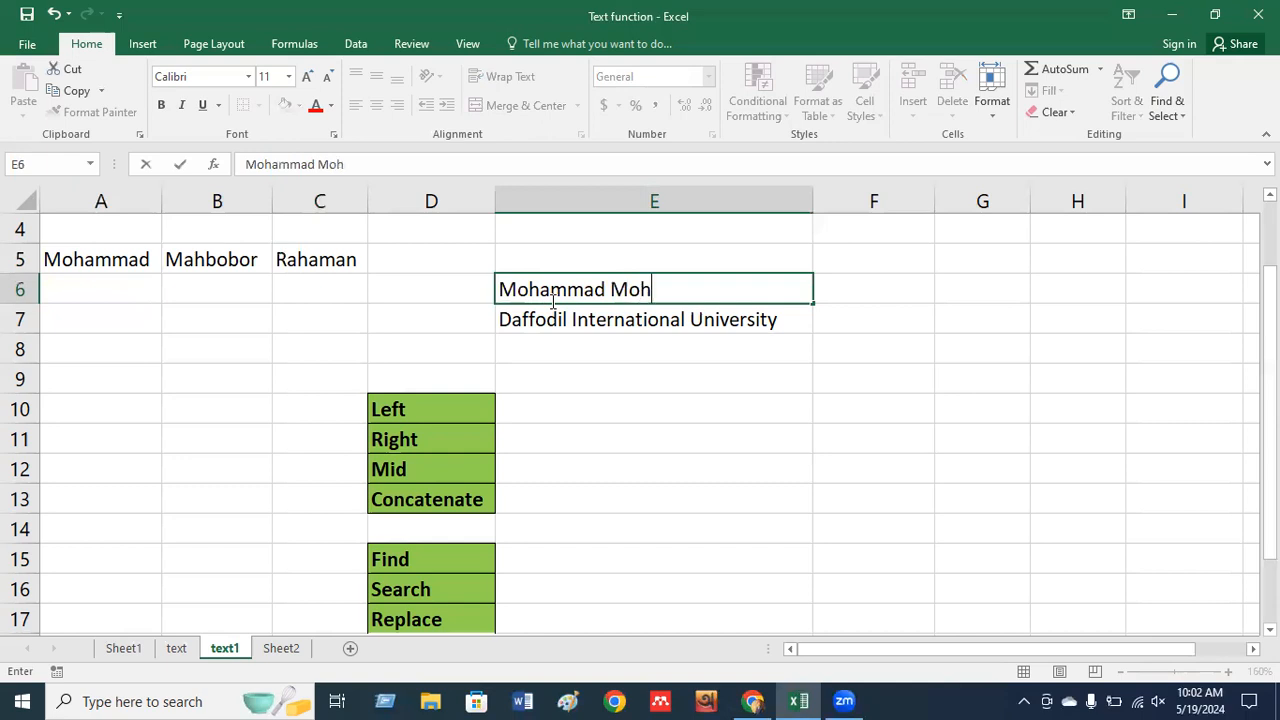
pyautogui.press('Left')
pyautogui.press('Left')
pyautogui.press('Left')
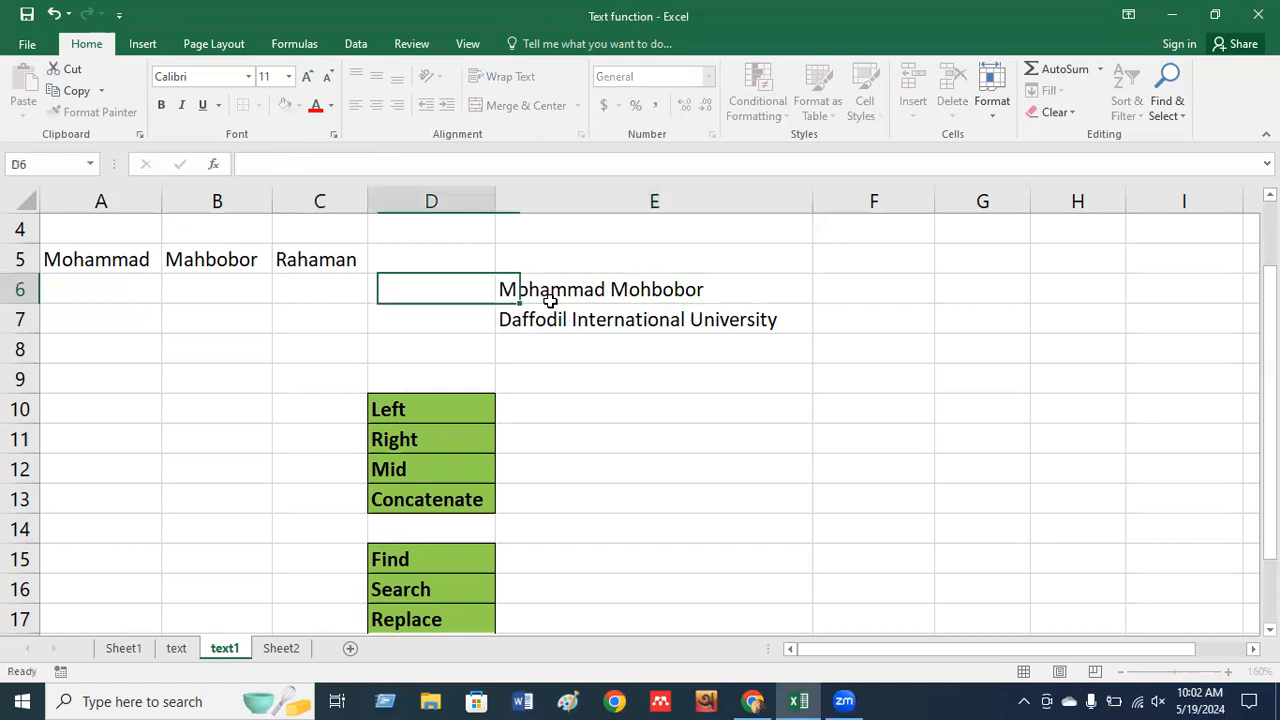
pyautogui.press('Right')
pyautogui.press('Right')
pyautogui.press('Right')
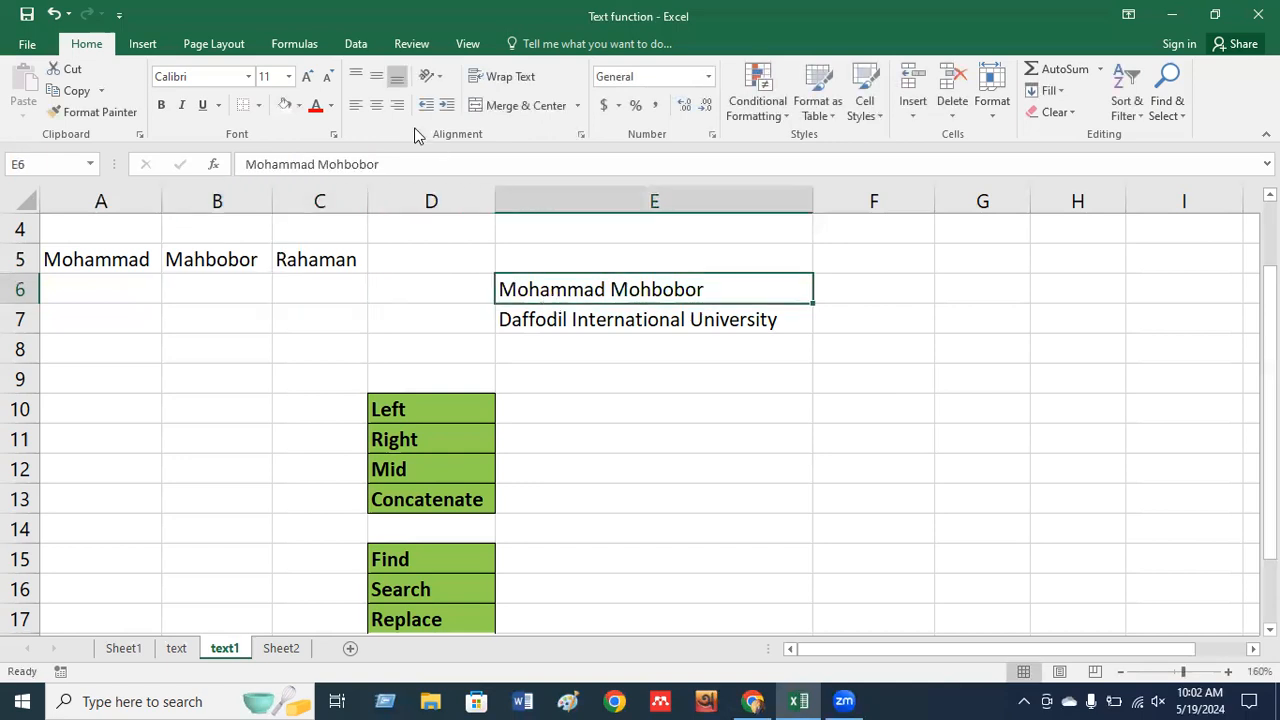
pyautogui.click(333, 165)
pyautogui.press('BackSpace')
pyautogui.write('a')
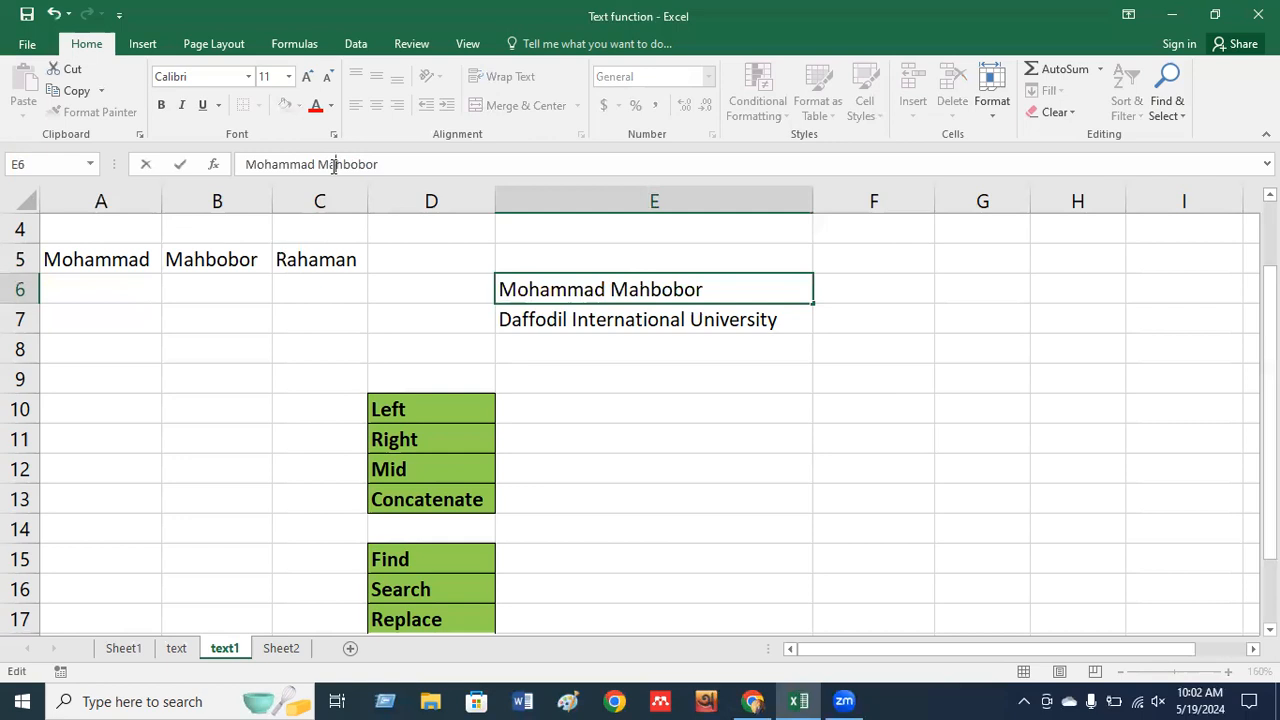
pyautogui.click(408, 157)
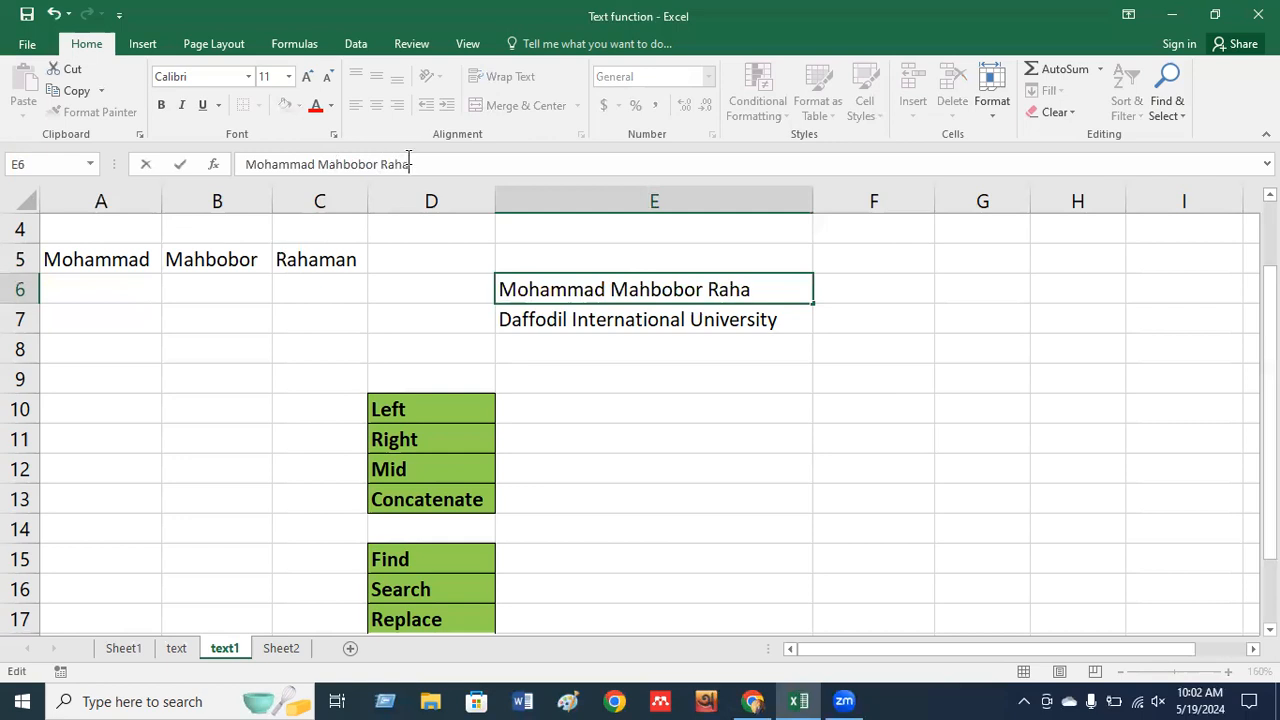
pyautogui.press('Return')
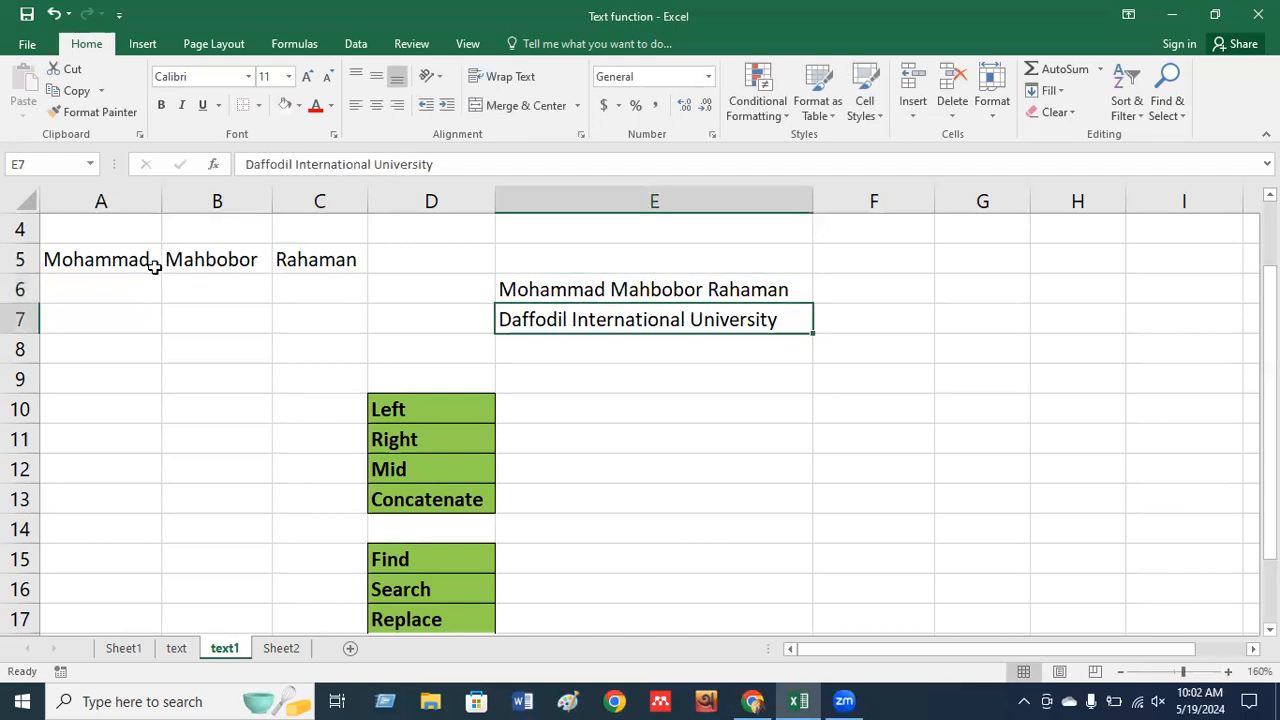
# Compare the full name in E6 against the name cells in row 5.
pyautogui.click(120, 260)
pyautogui.click(171, 257)
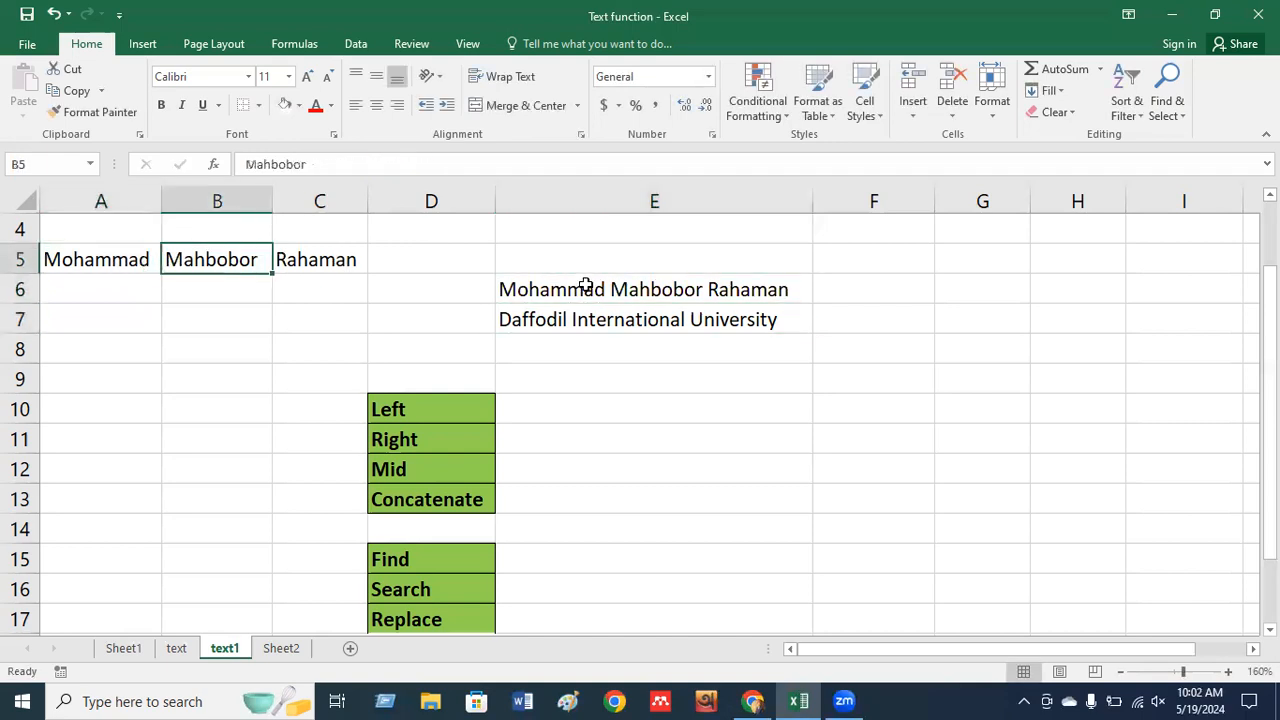
pyautogui.click(586, 286)
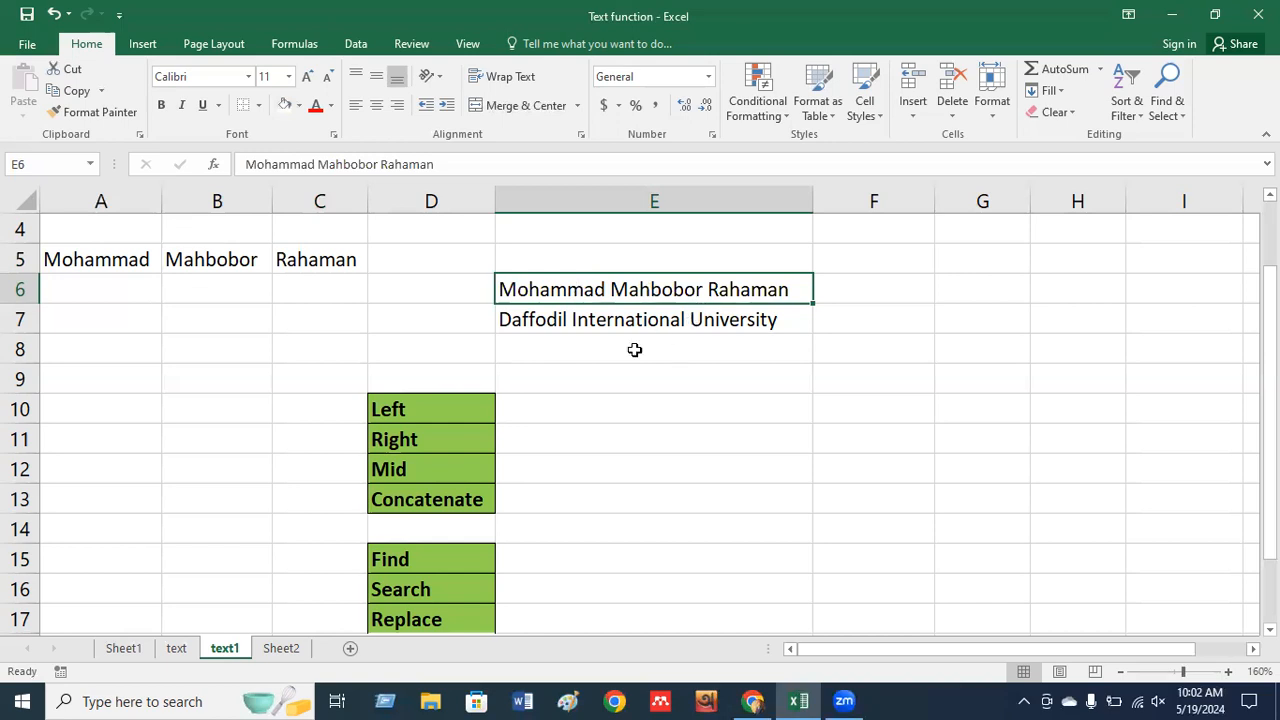
pyautogui.click(625, 351)
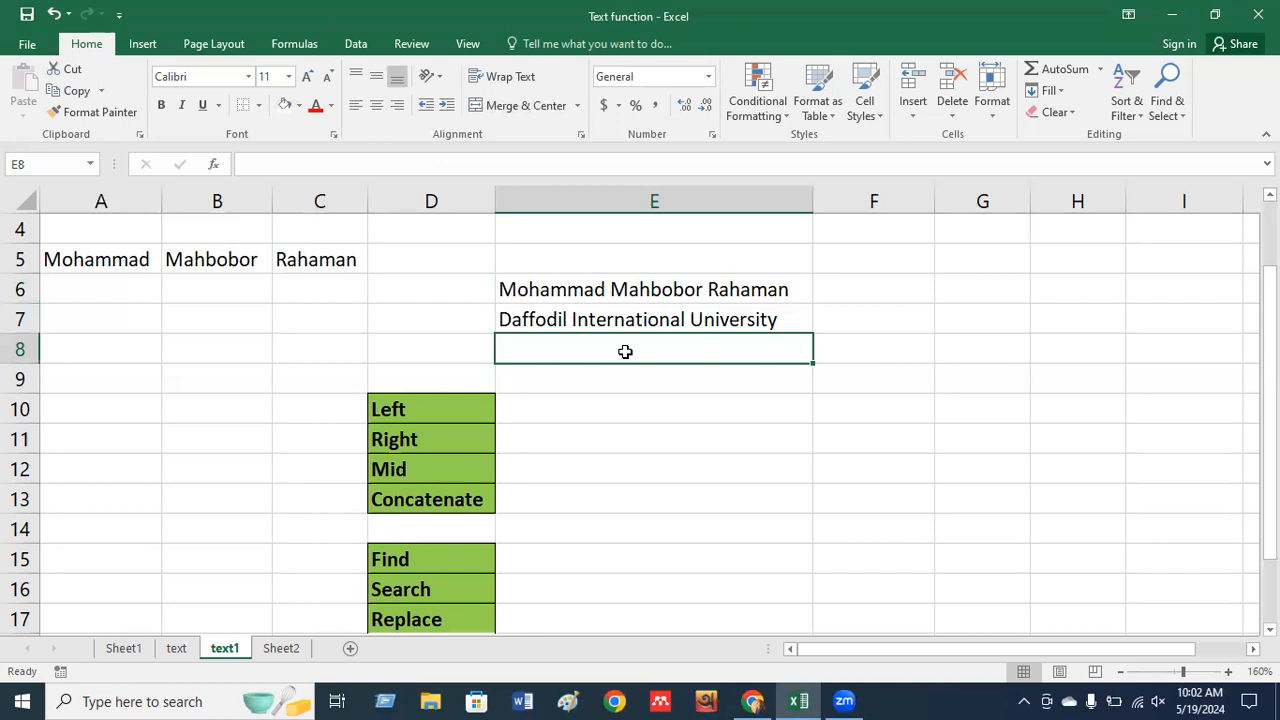
pyautogui.click(604, 256)
pyautogui.click(578, 288)
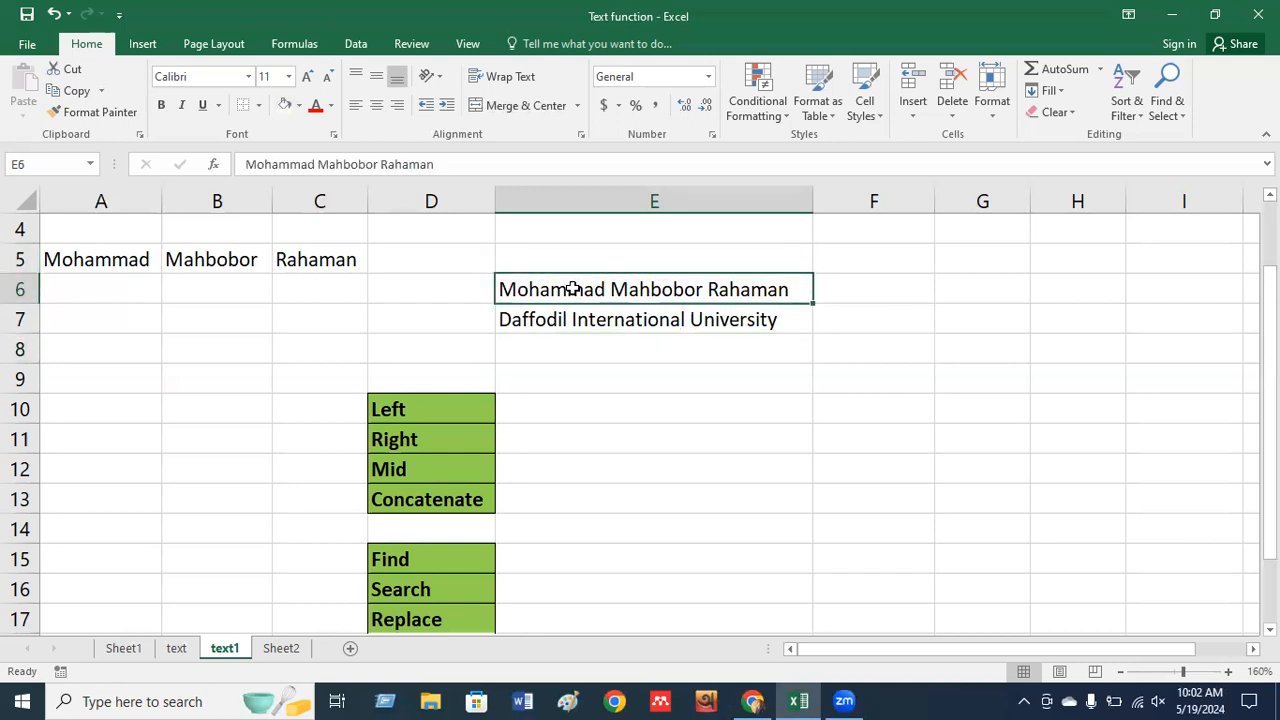
pyautogui.click(531, 415)
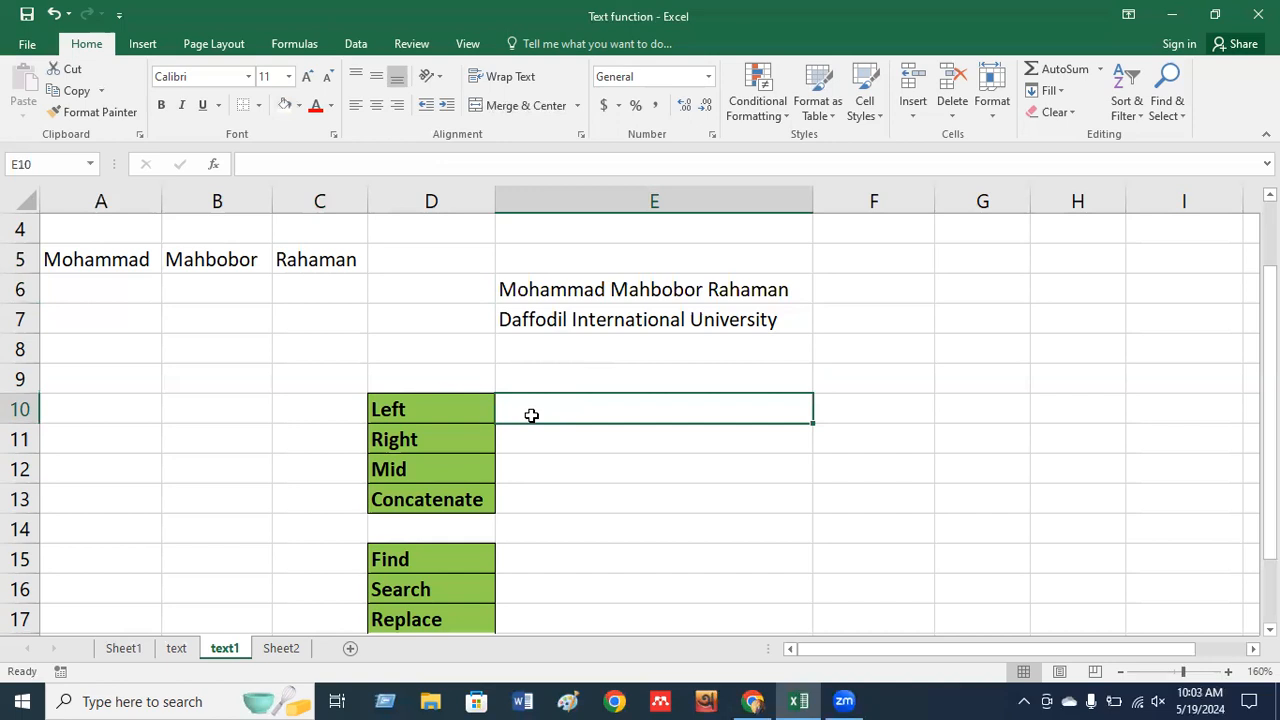
pyautogui.write('=l')
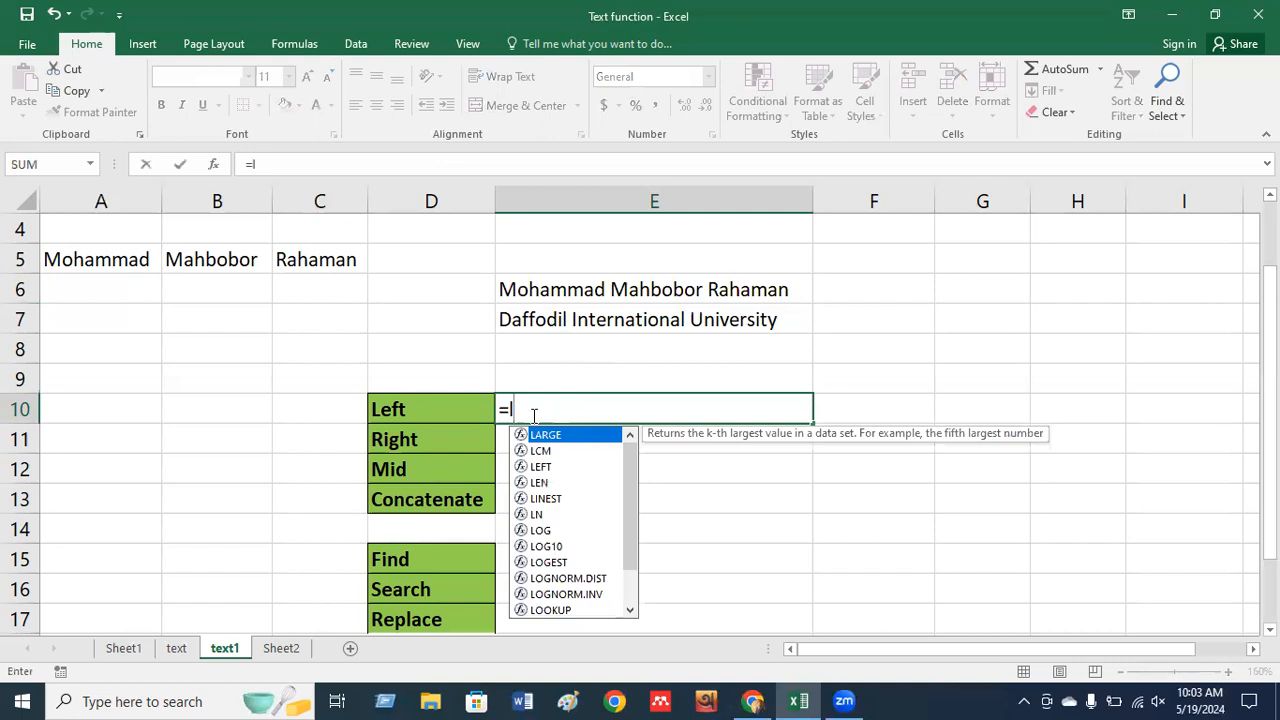
pyautogui.write('eft')
pyautogui.press('Tab')
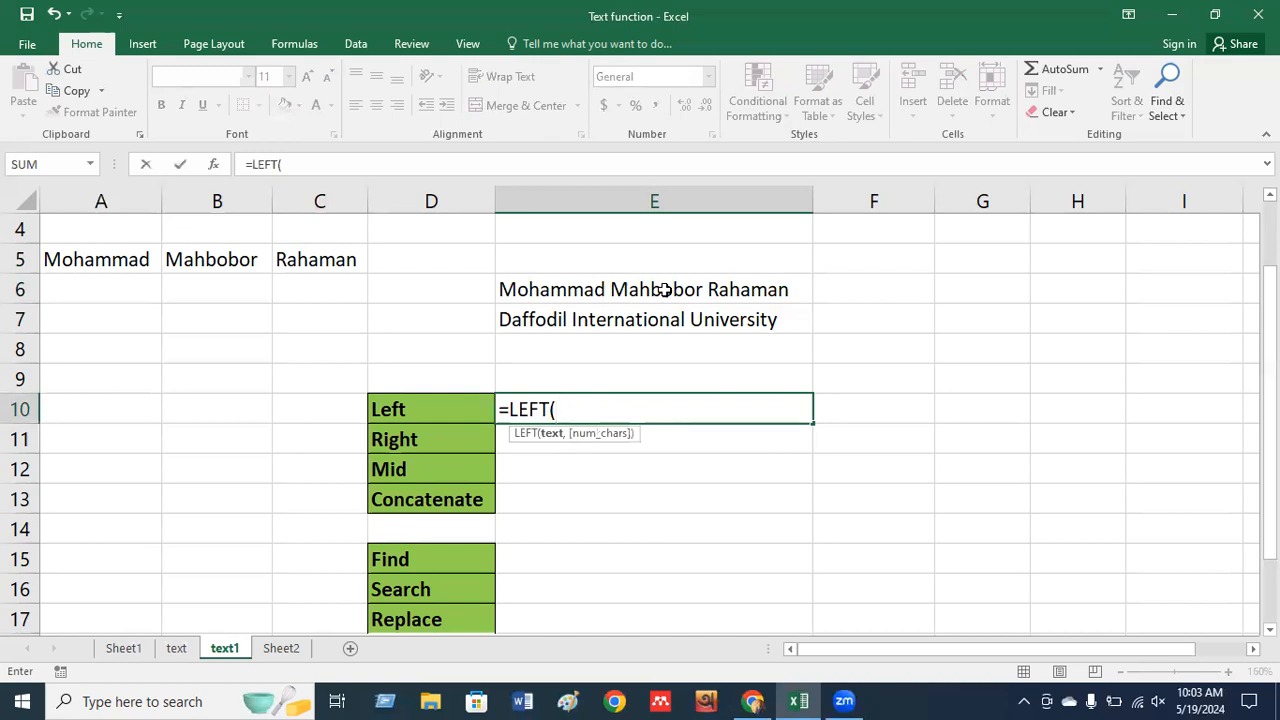
pyautogui.click(606, 291)
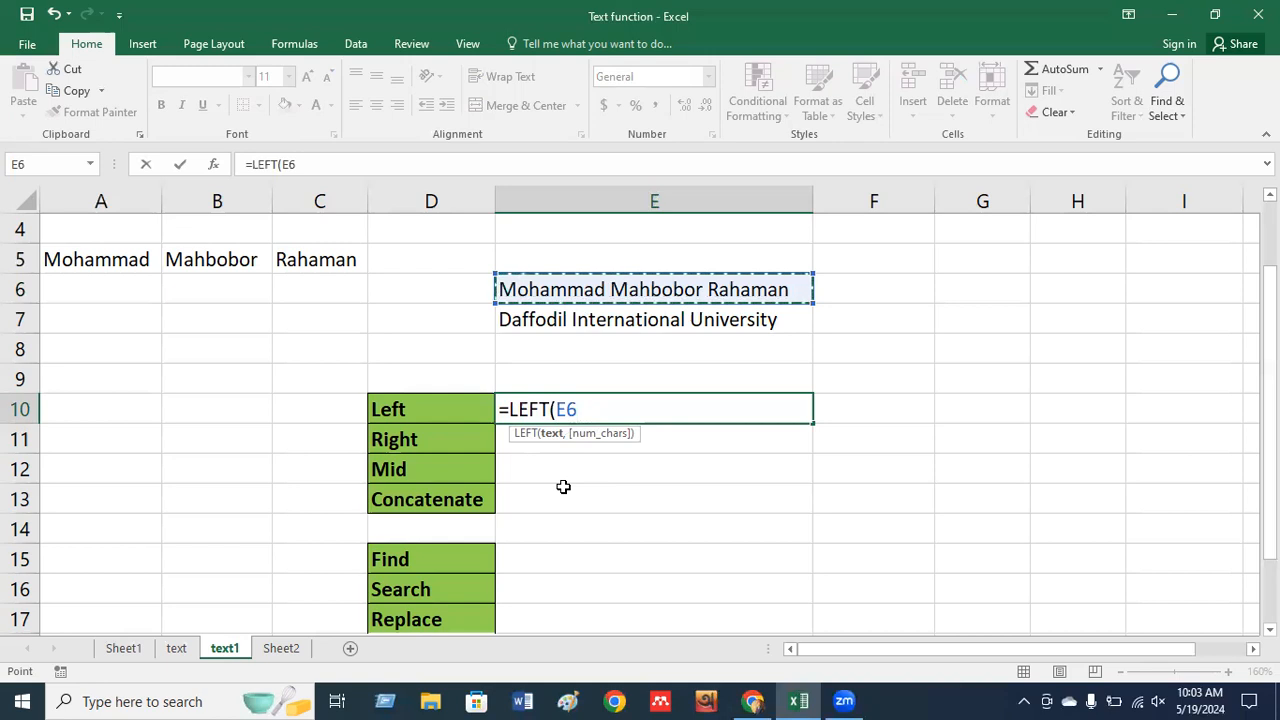
pyautogui.write(',')
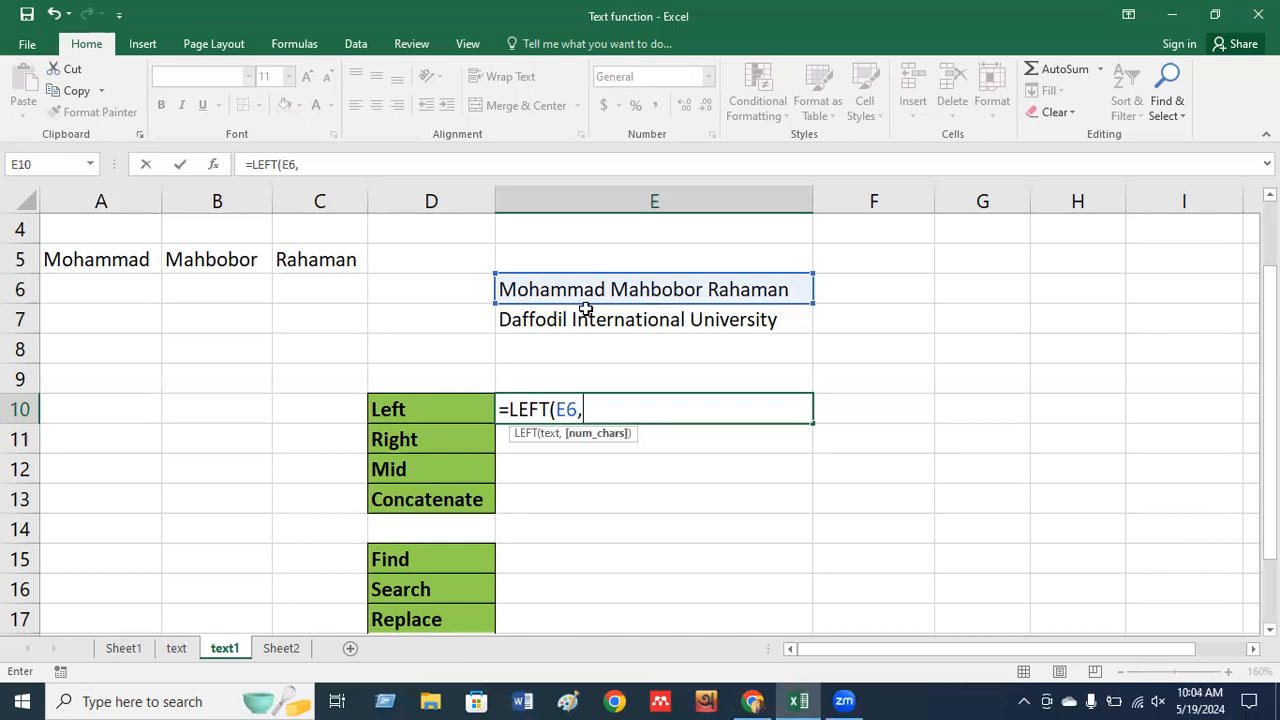
pyautogui.write('8')
pyautogui.press('Return')
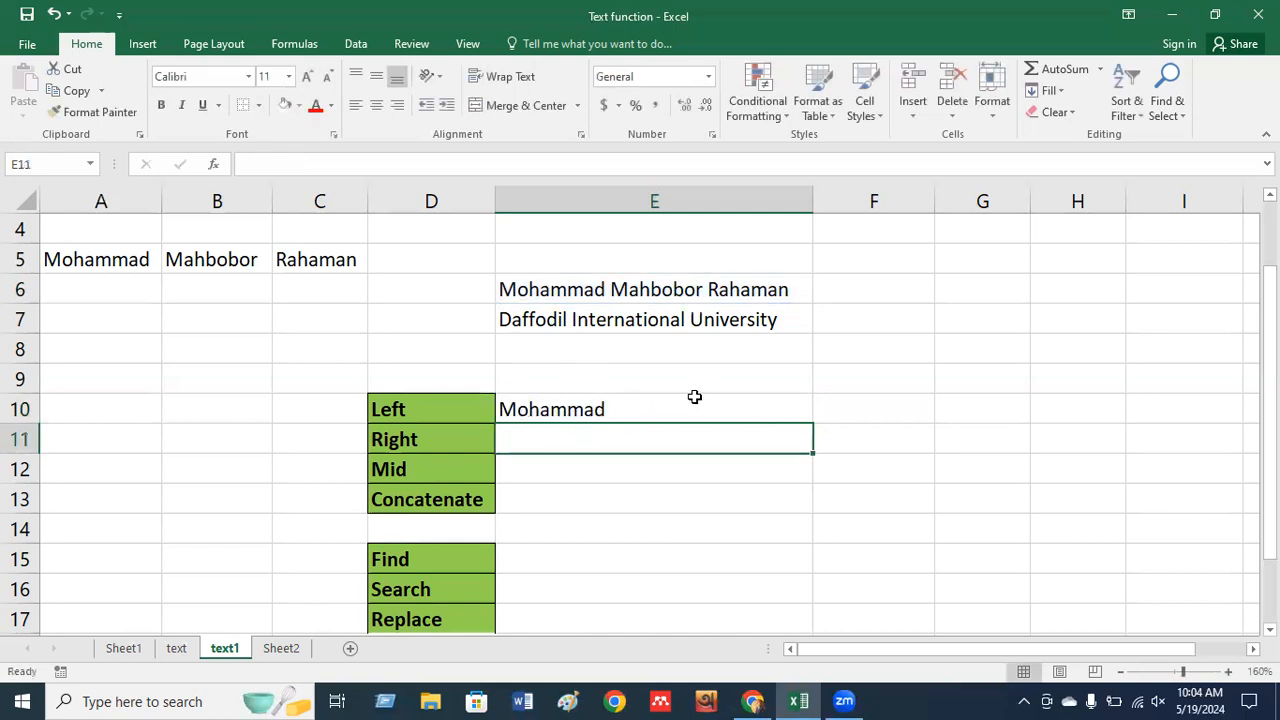
# Check the LEFT result in E10 against the full name and university name.
pyautogui.click(558, 287)
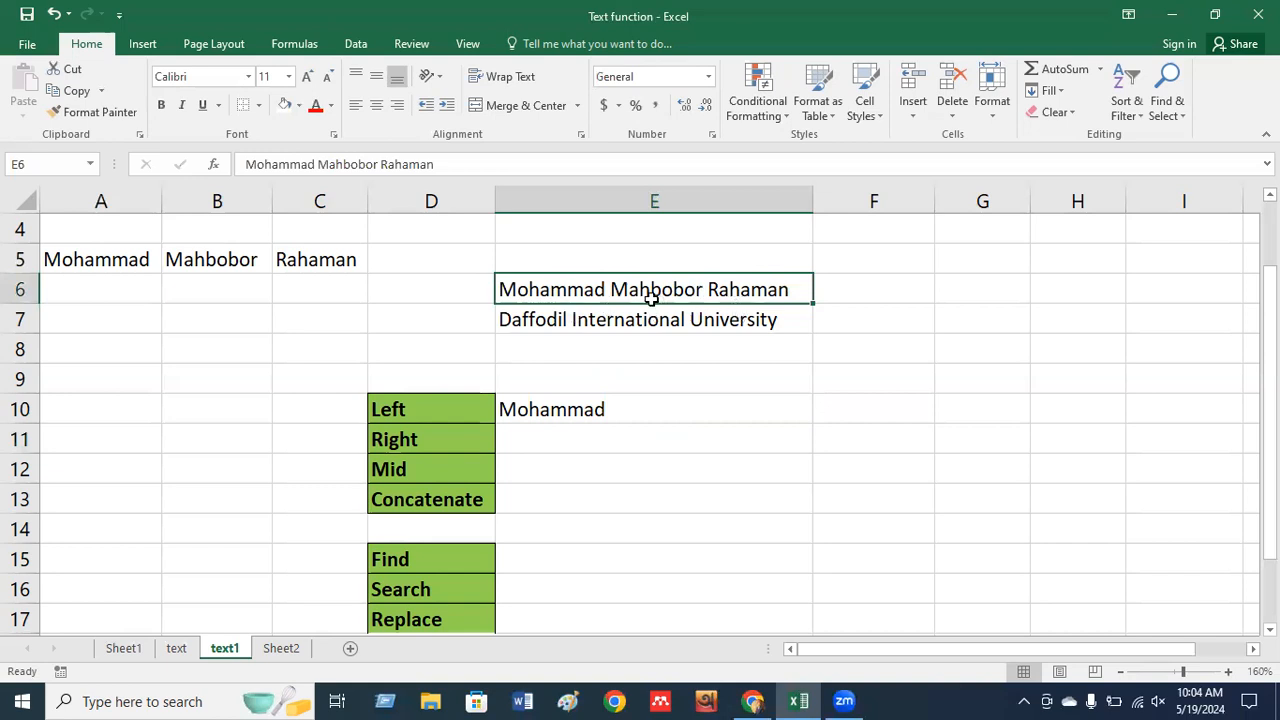
pyautogui.click(554, 409)
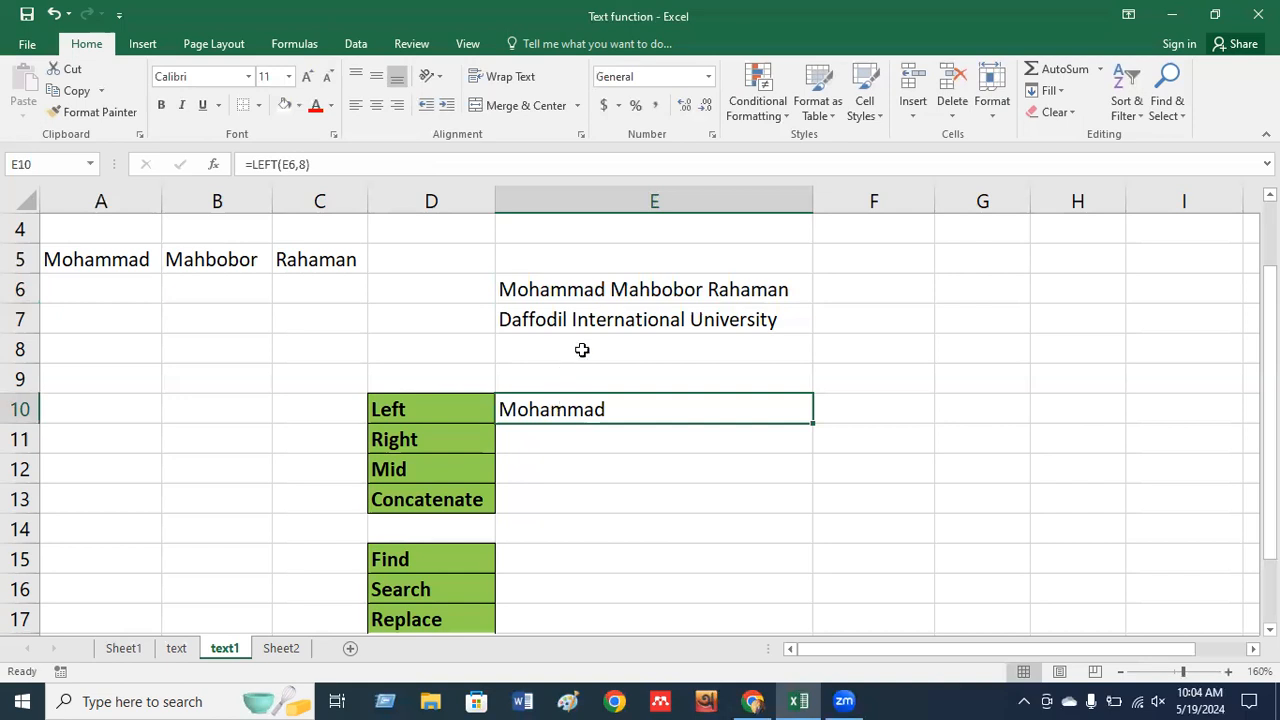
pyautogui.click(551, 328)
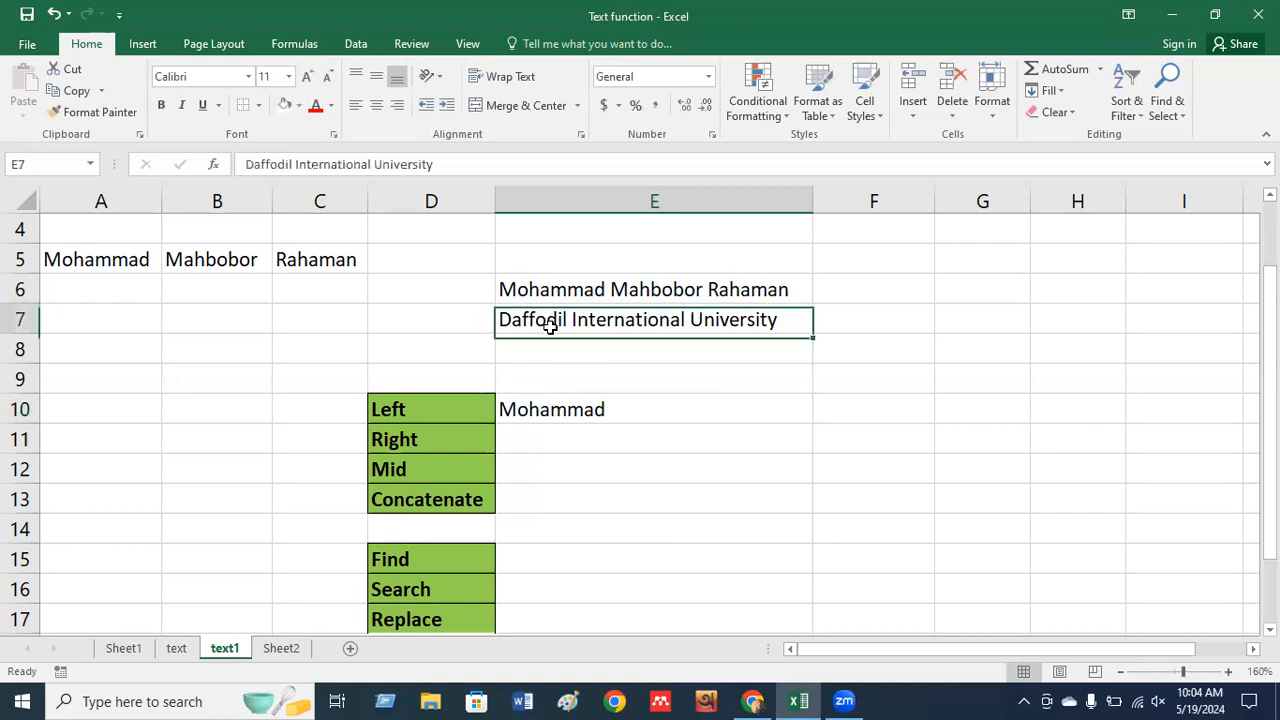
pyautogui.click(828, 406)
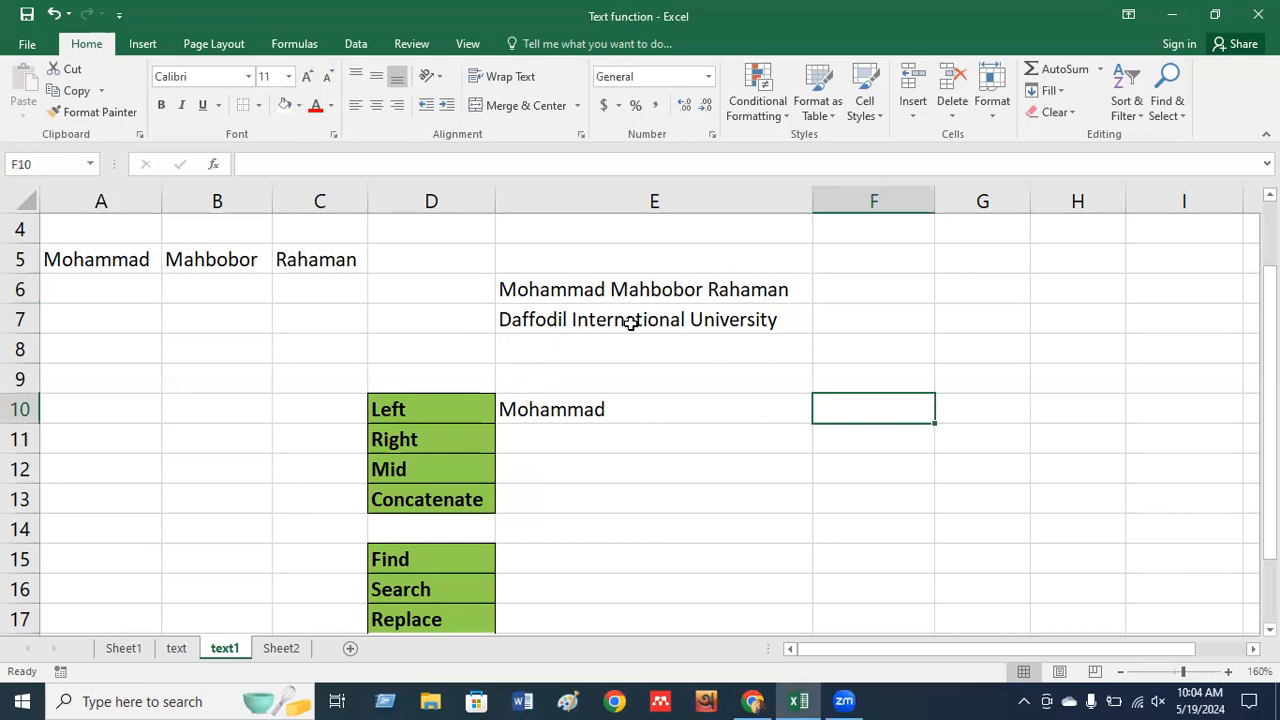
# Enter =LEFT(E7,8) in F10 so it shows Daffodil.
pyautogui.write('=')
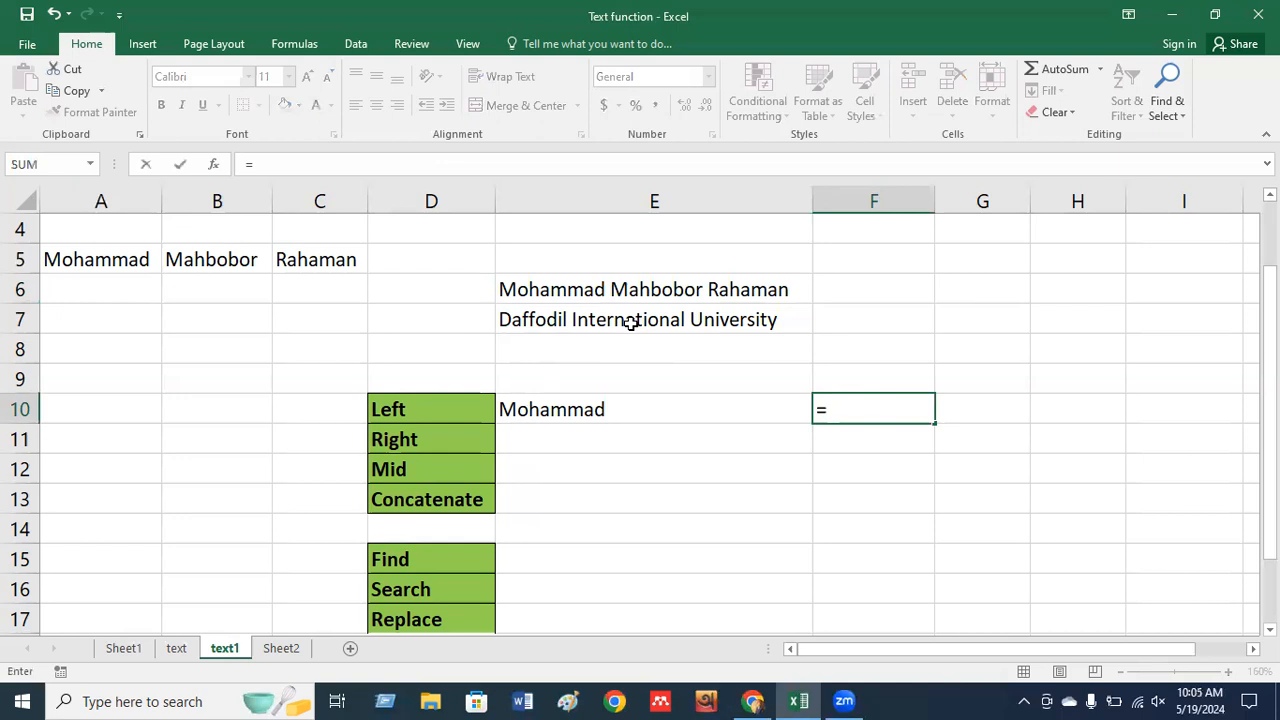
pyautogui.write('left')
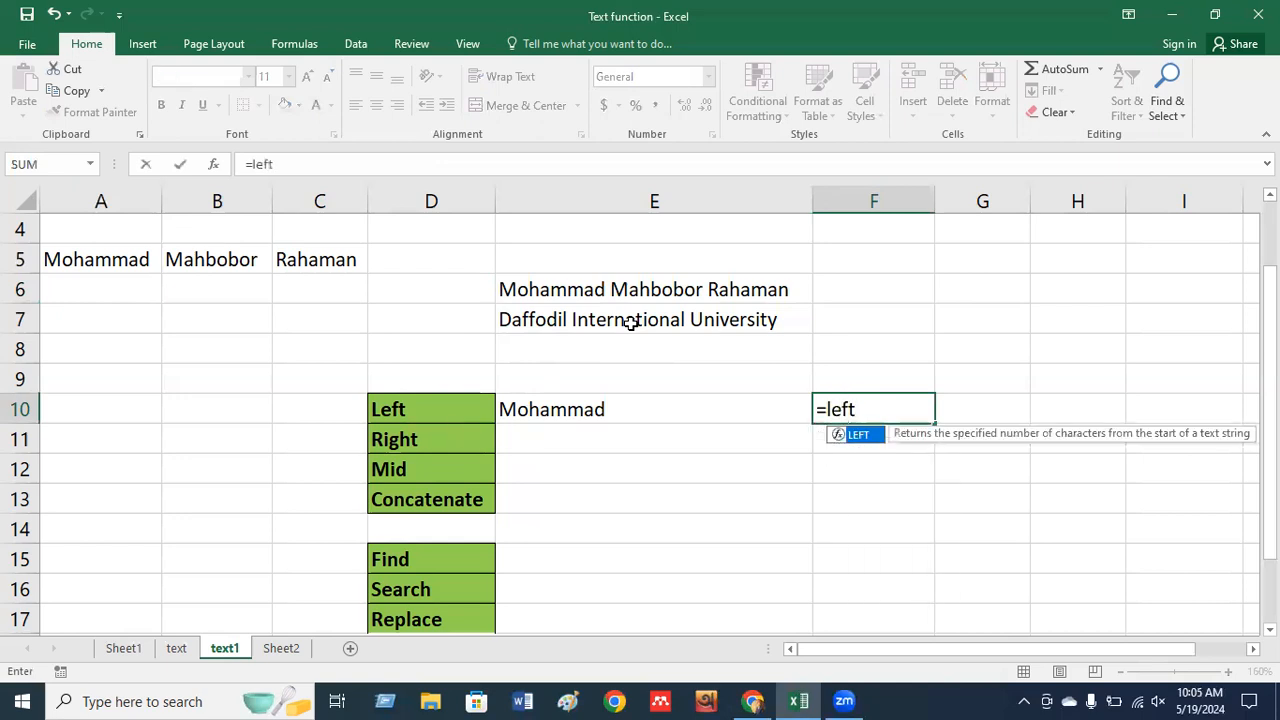
pyautogui.press('Tab')
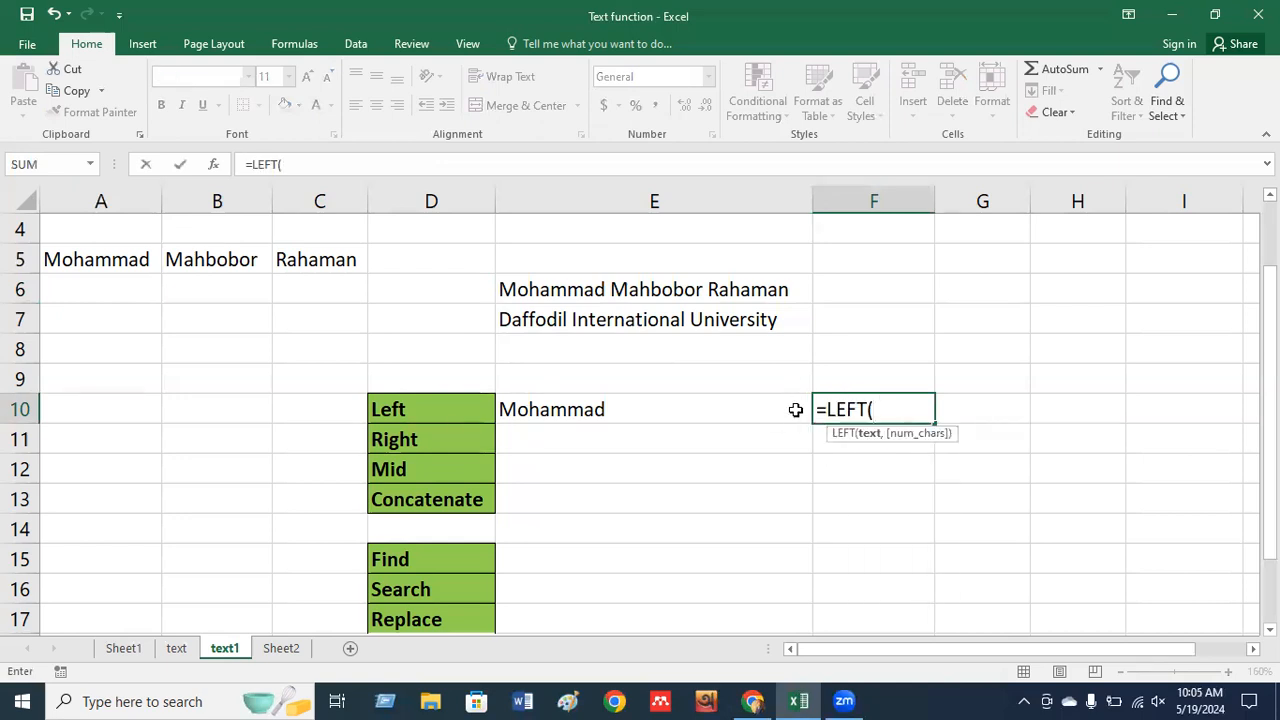
pyautogui.press('BackSpace')
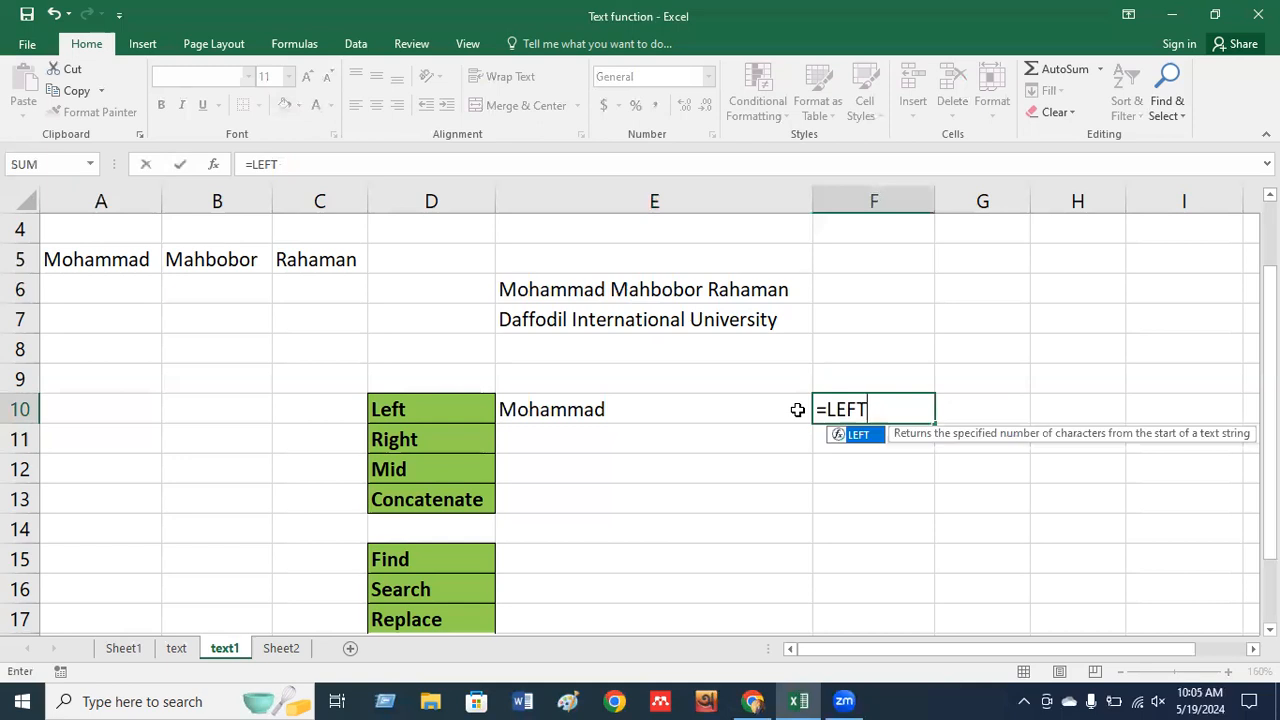
pyautogui.doubleClick(858, 435)
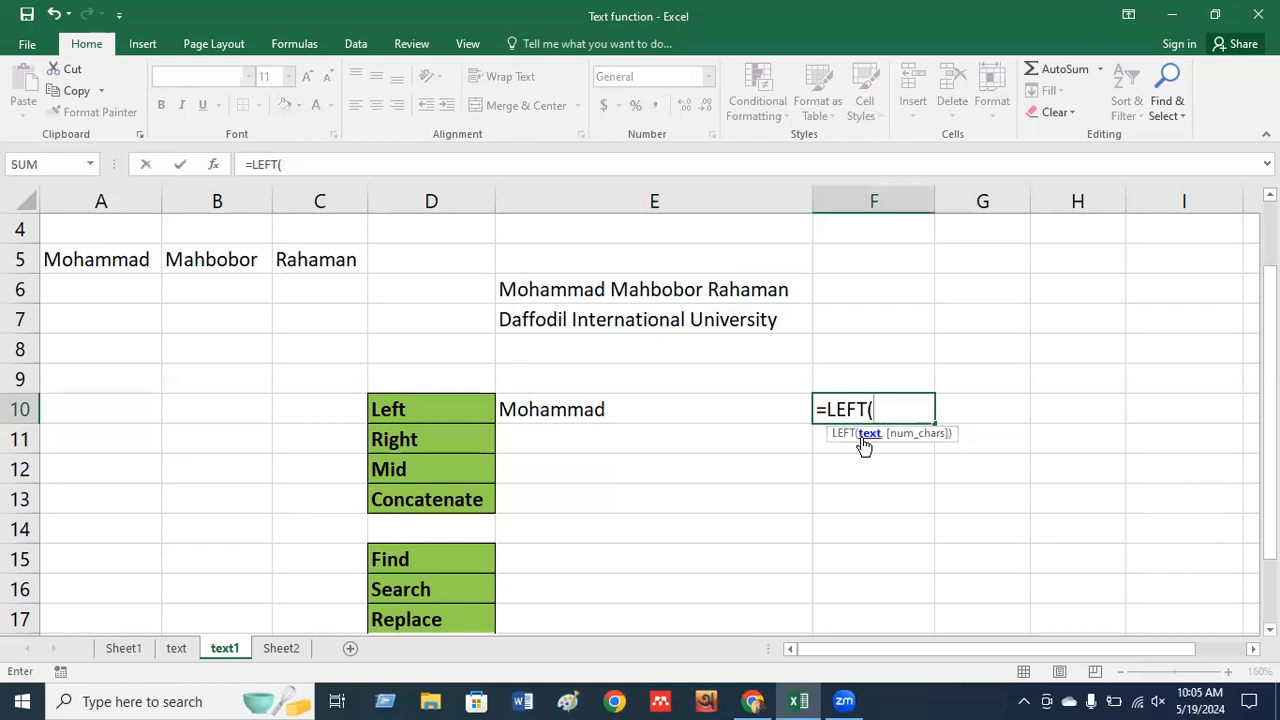
pyautogui.click(615, 322)
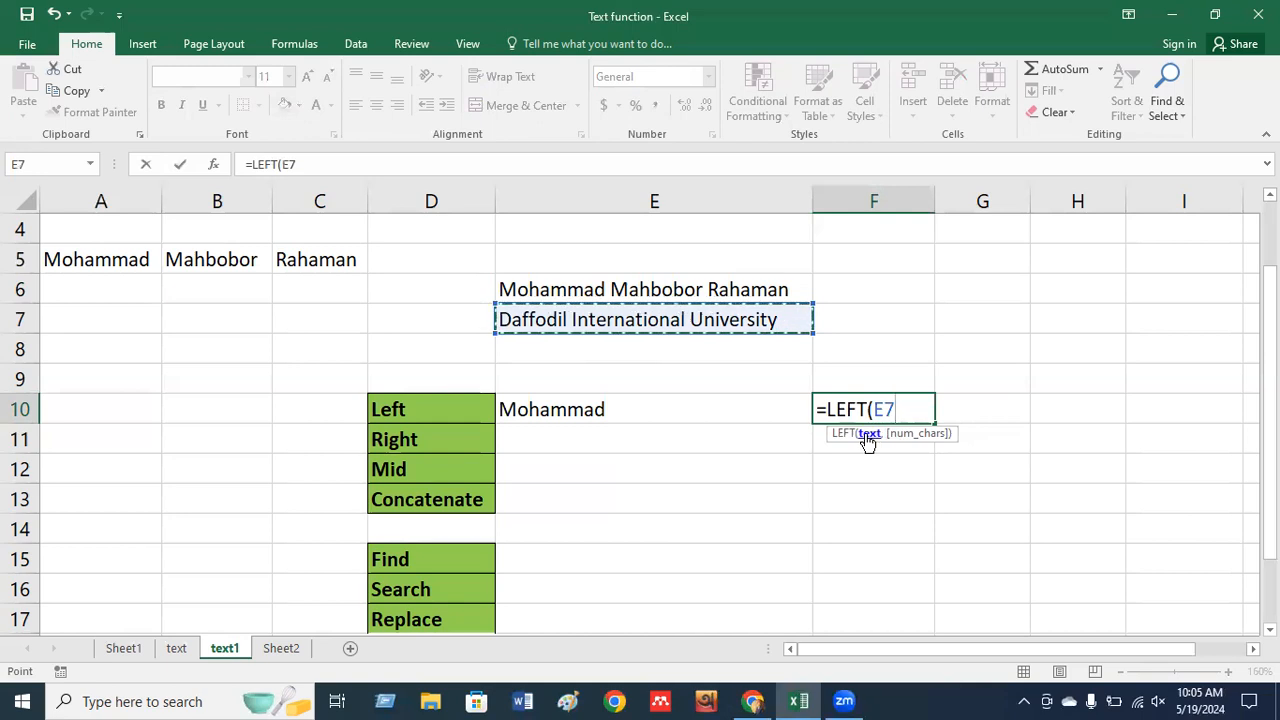
pyautogui.write(',')
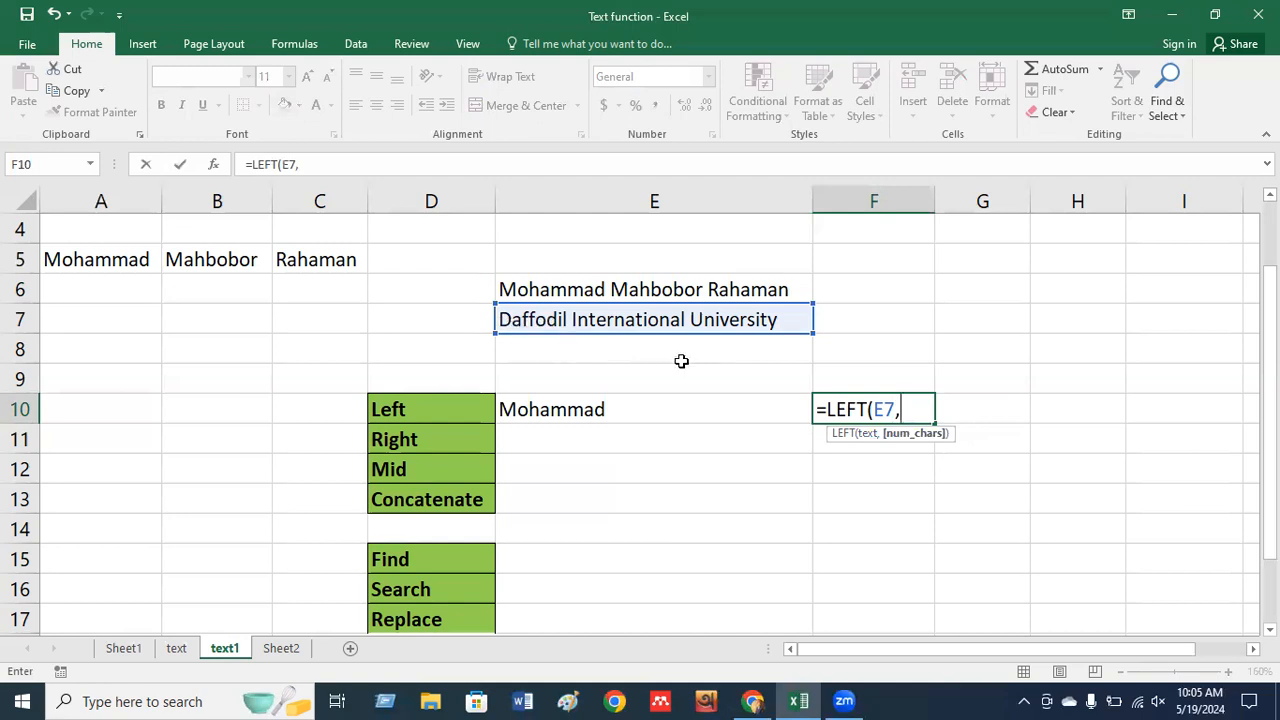
pyautogui.write('8')
pyautogui.press('Return')
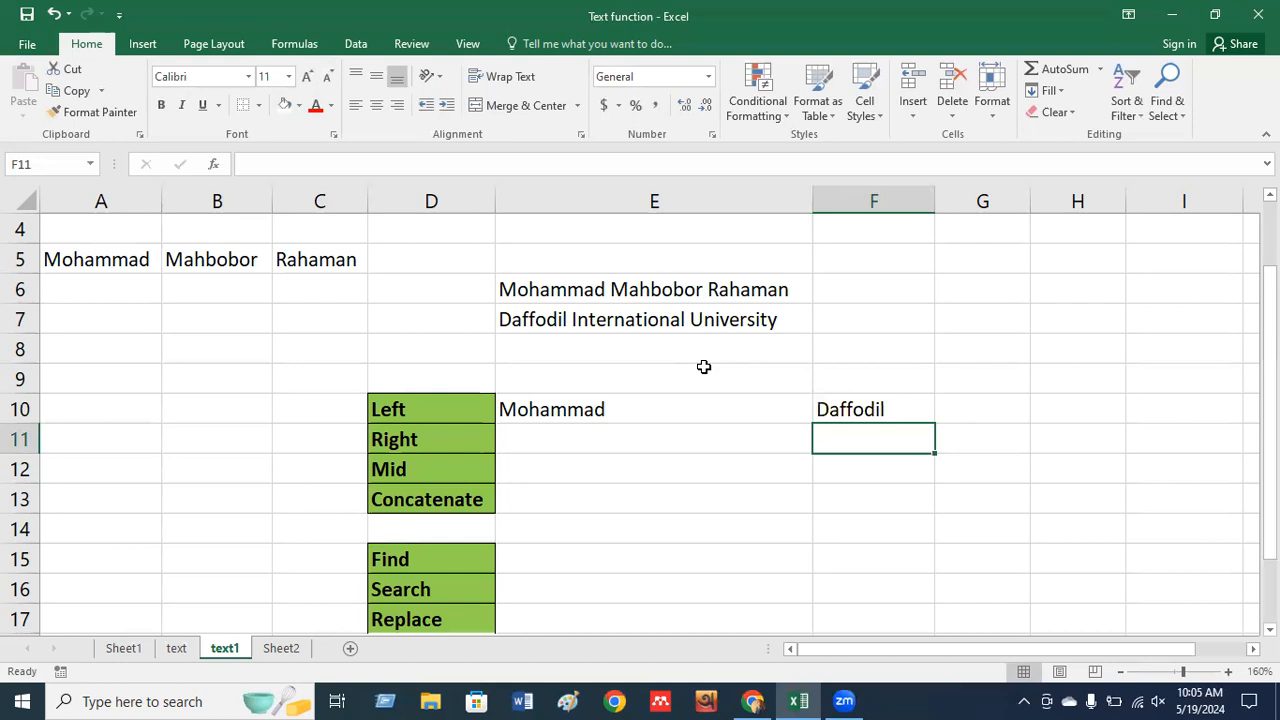
pyautogui.click(513, 453)
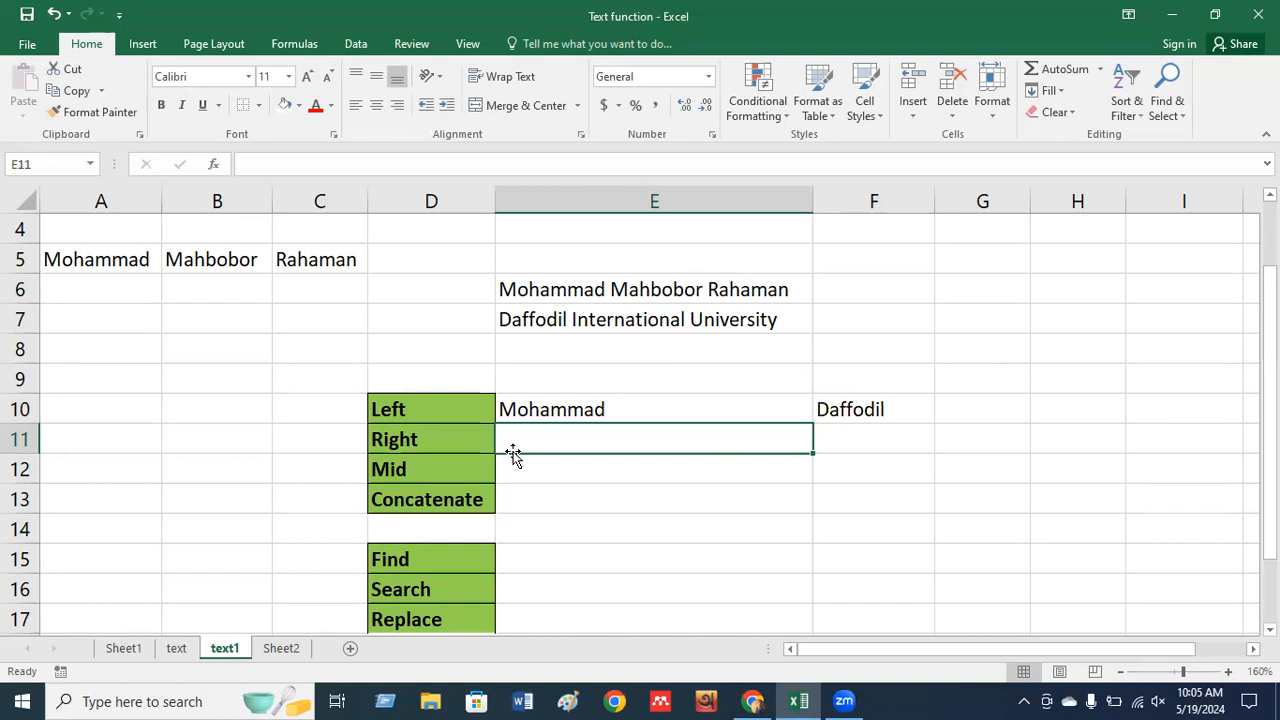
pyautogui.write('=right')
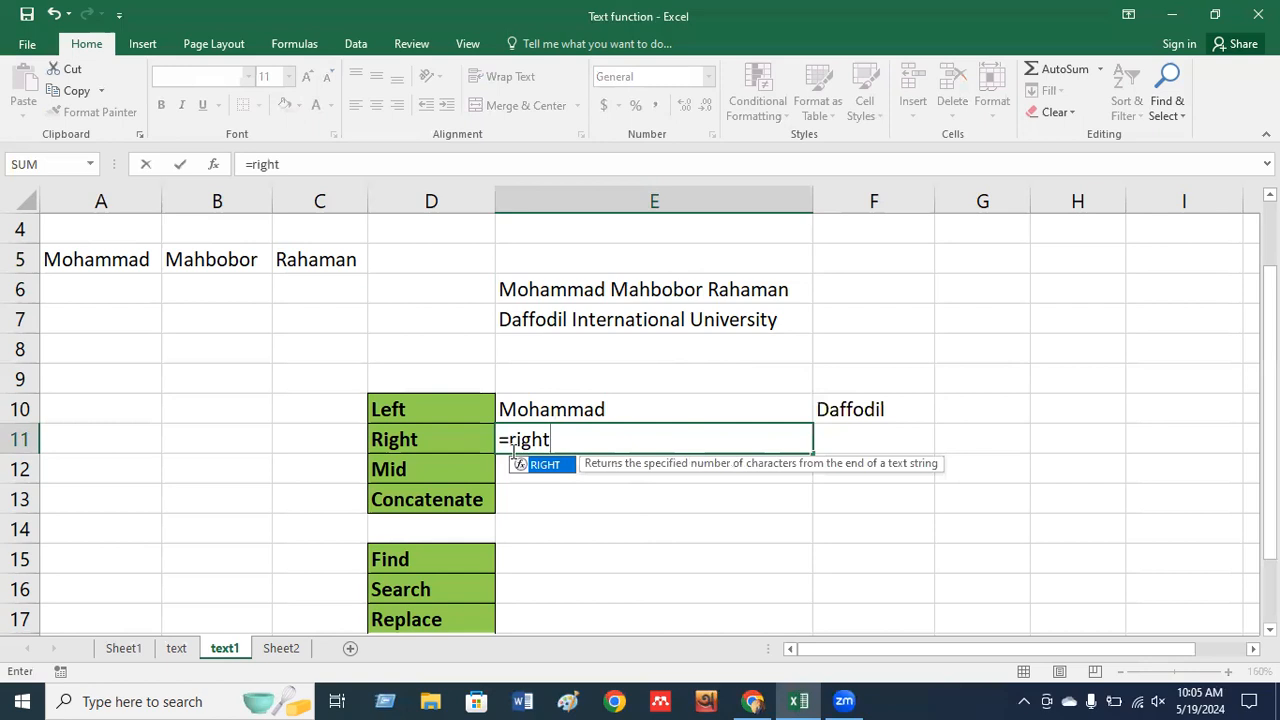
pyautogui.press('Tab')
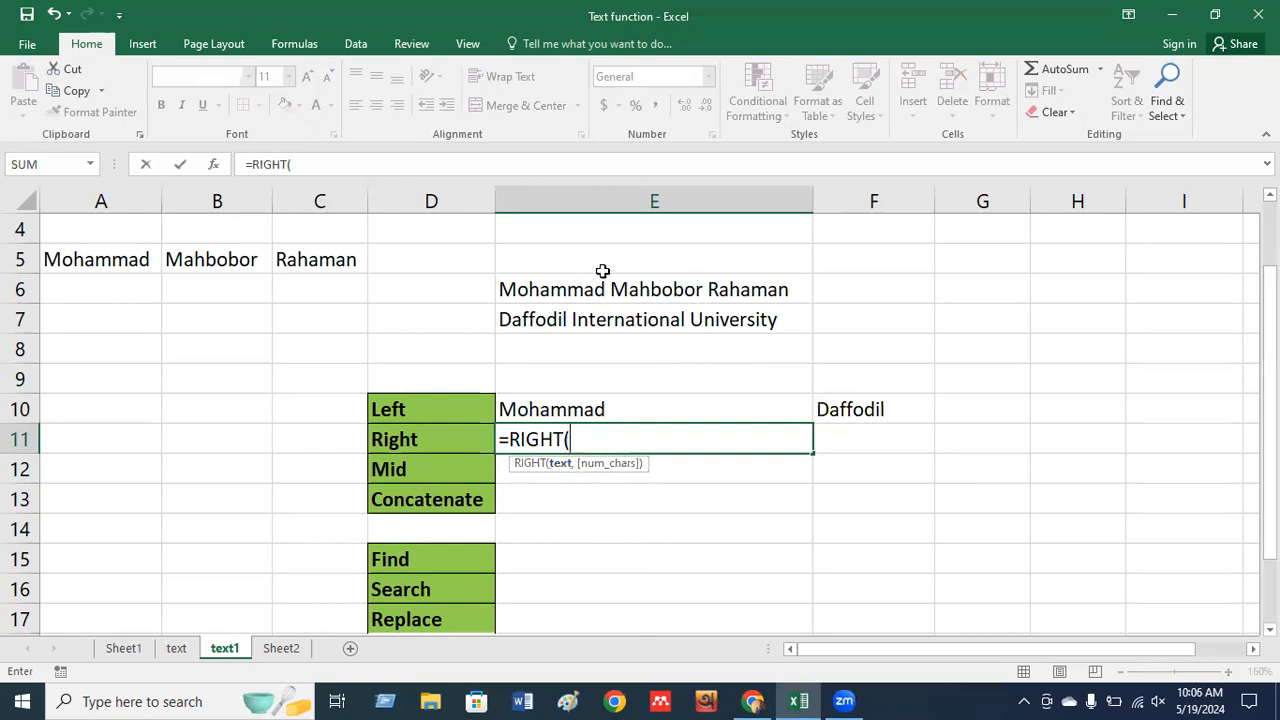
pyautogui.click(555, 291)
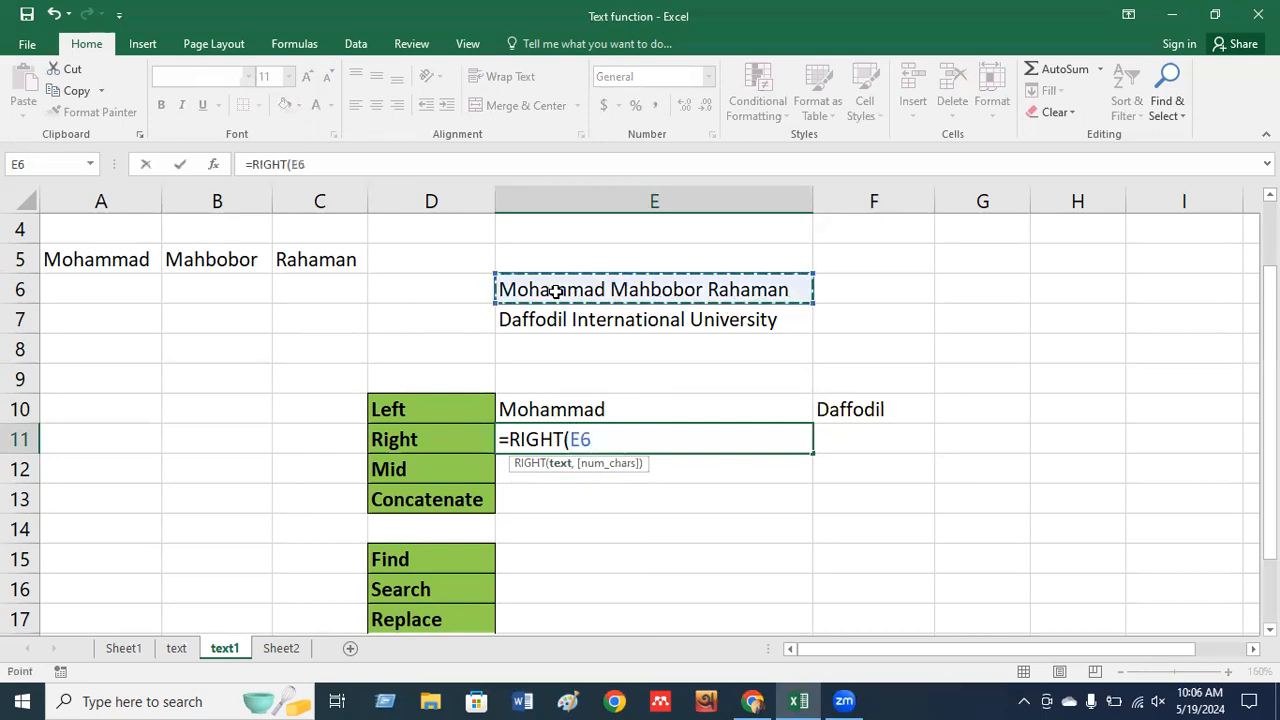
pyautogui.write(',')
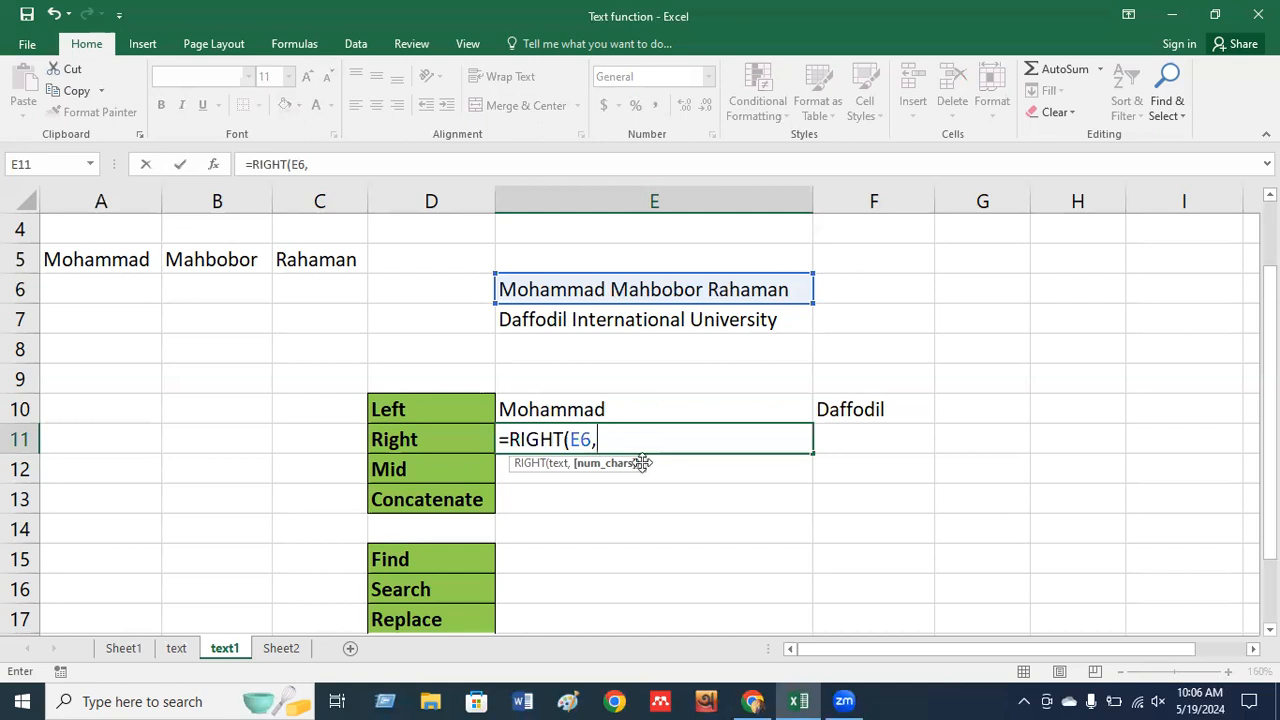
pyautogui.write('7')
pyautogui.press('Return')
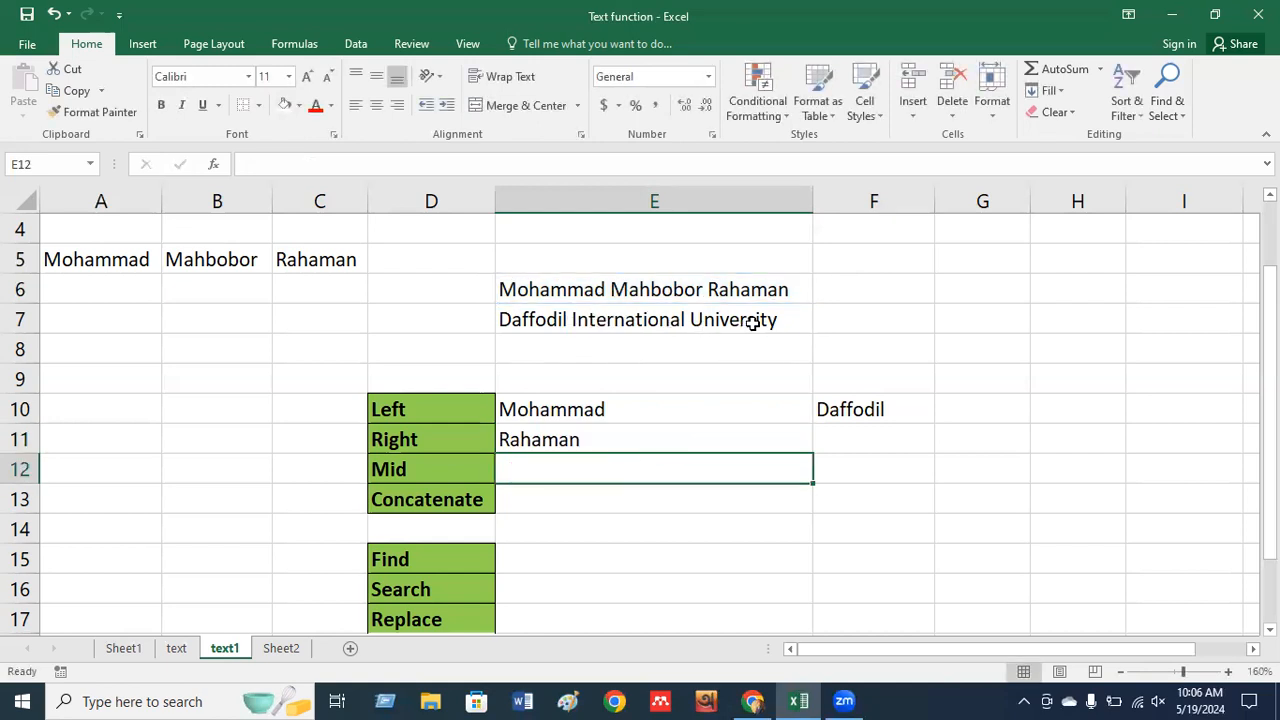
# Enter =RIGHT(E7,10) in F11 to return University.
pyautogui.click(844, 443)
pyautogui.write('=right')
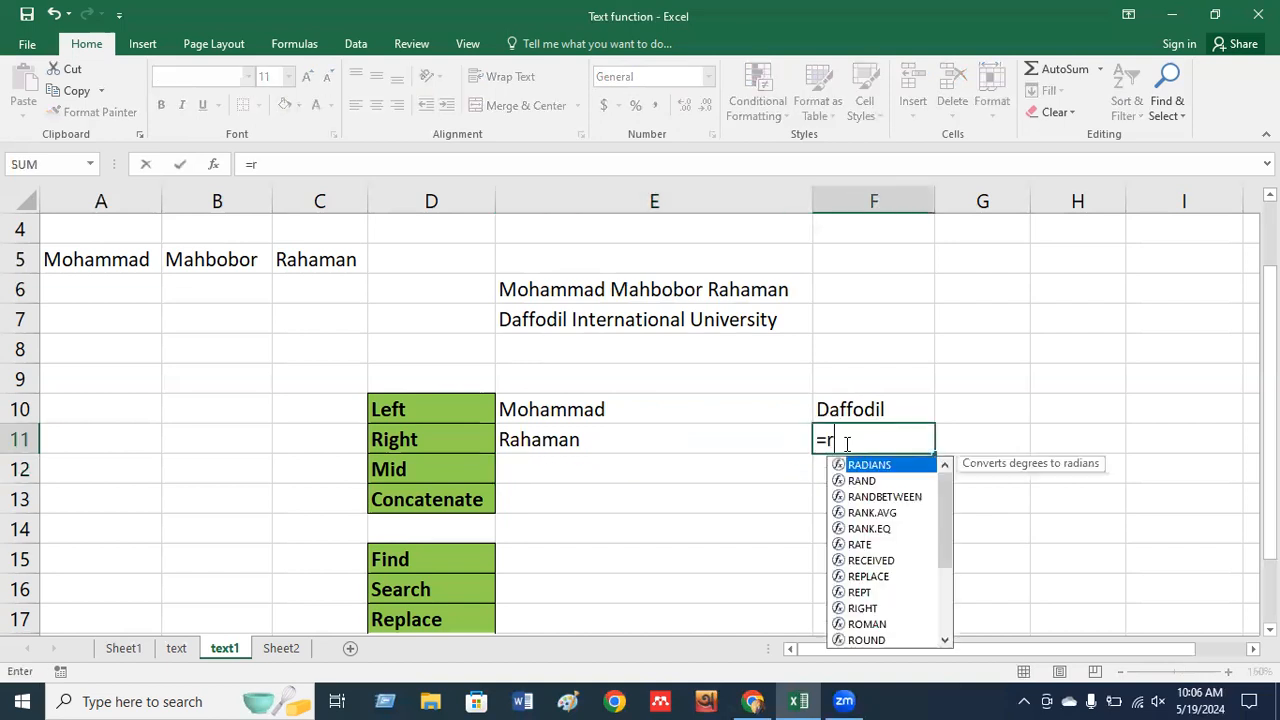
pyautogui.press('Tab')
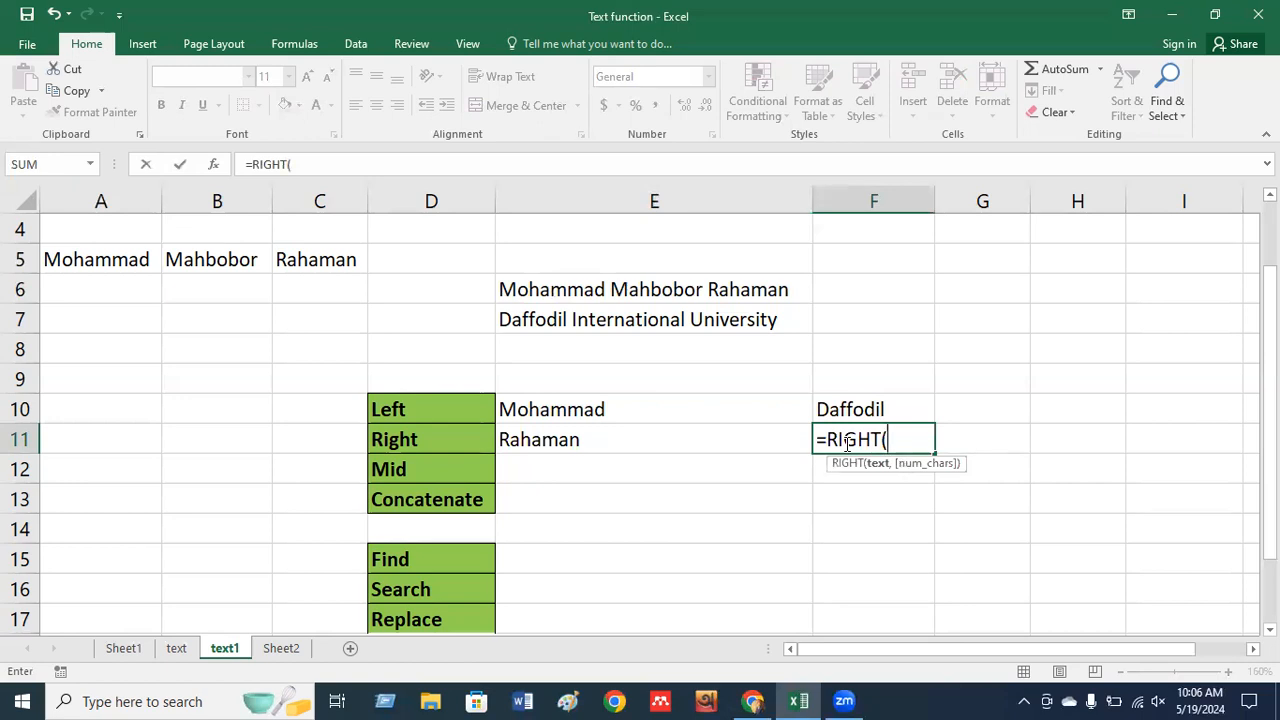
pyautogui.click(645, 319)
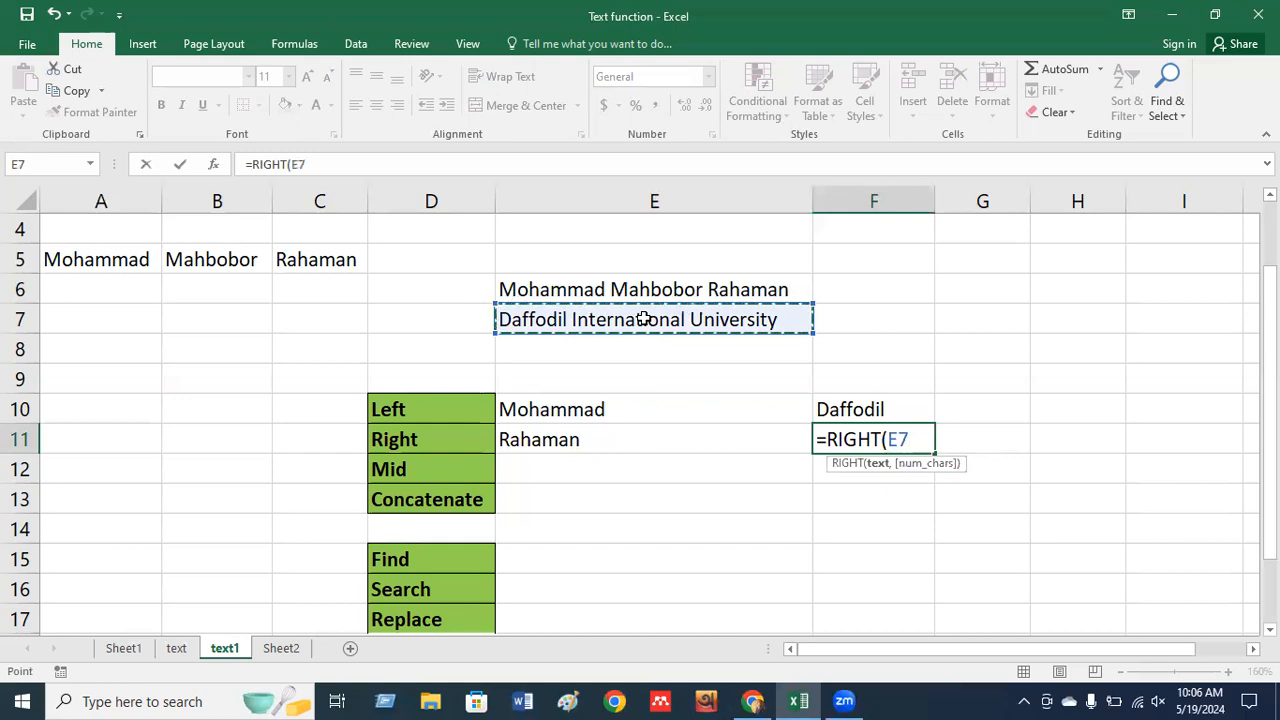
pyautogui.write(',')
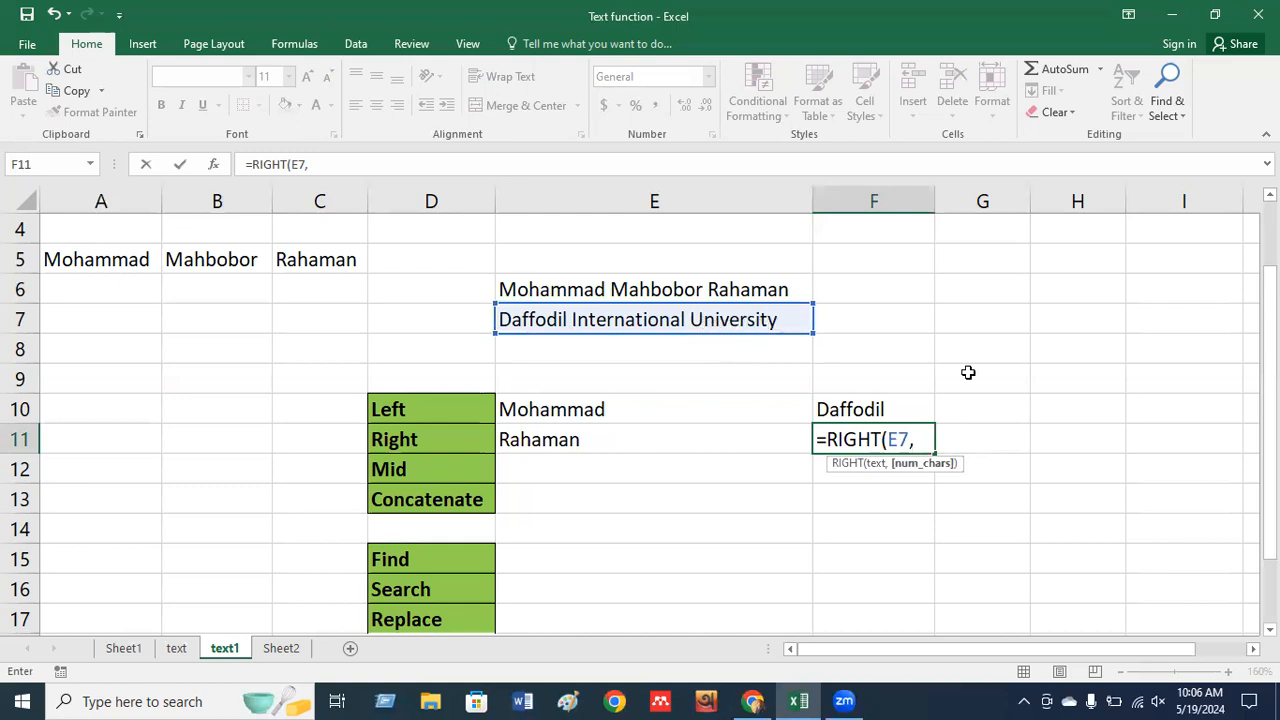
pyautogui.write('10')
pyautogui.press('Return')
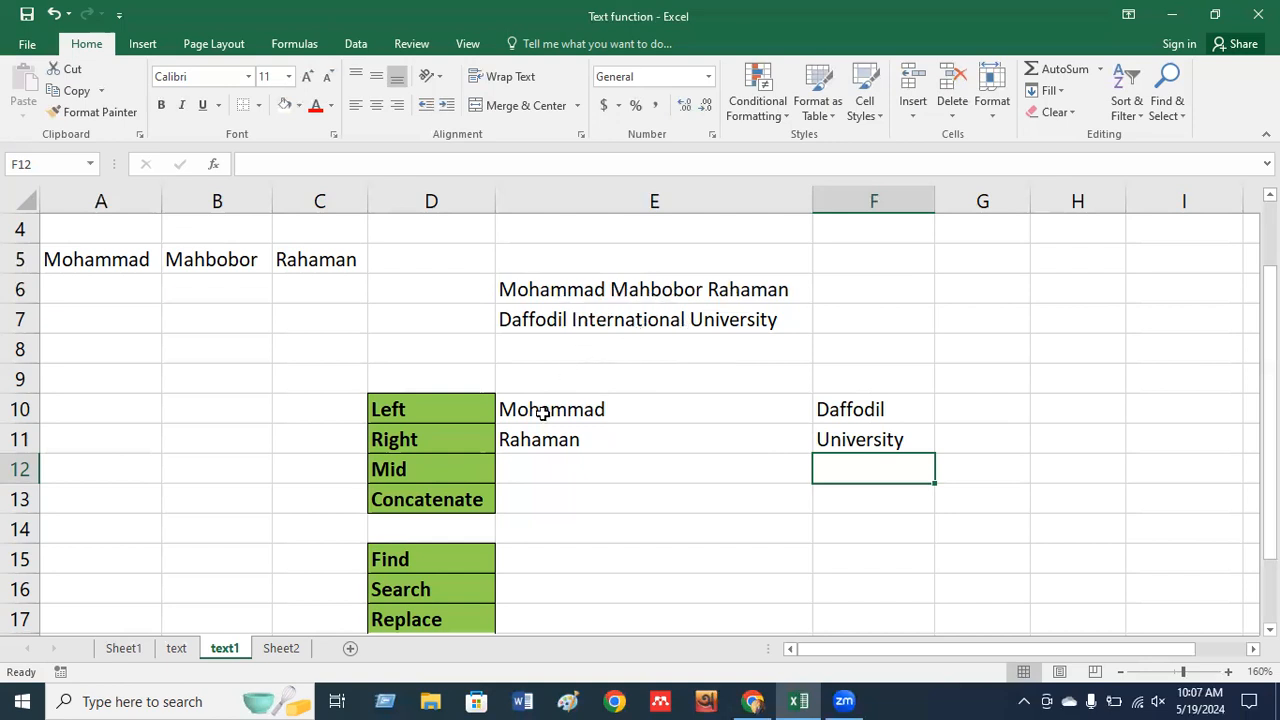
pyautogui.click(525, 463)
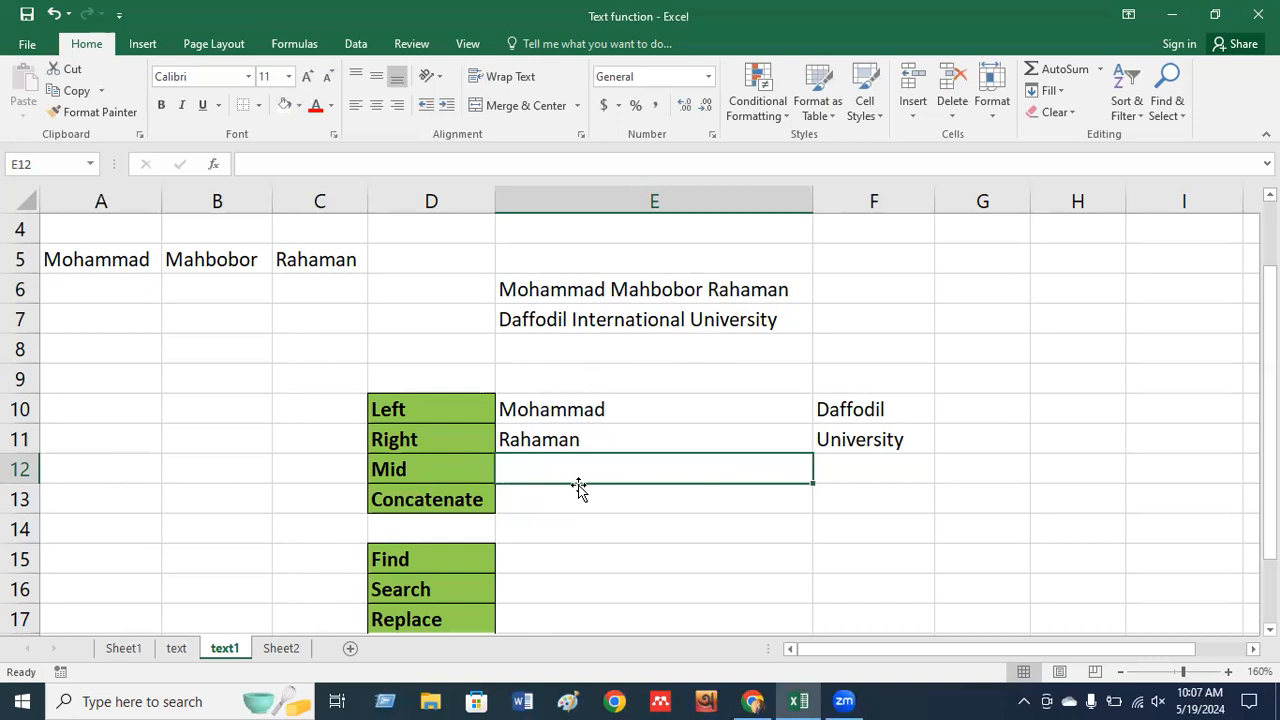
pyautogui.write('=mid')
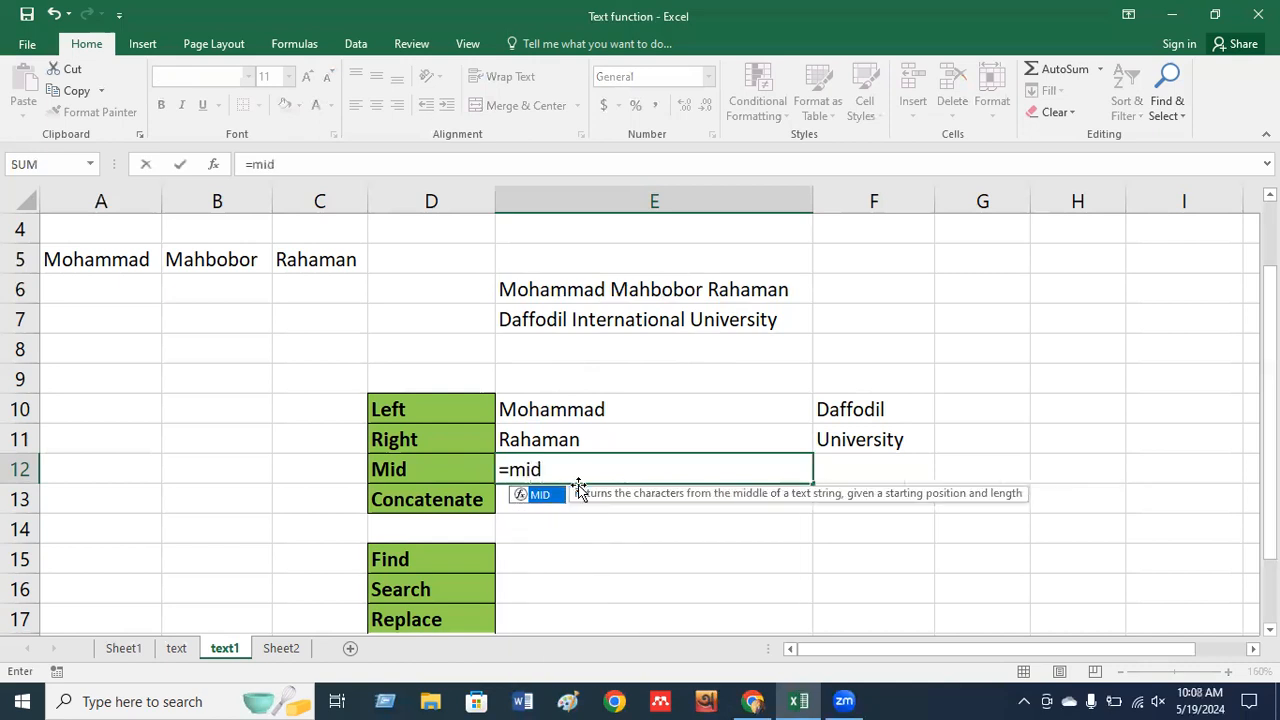
pyautogui.press('Tab')
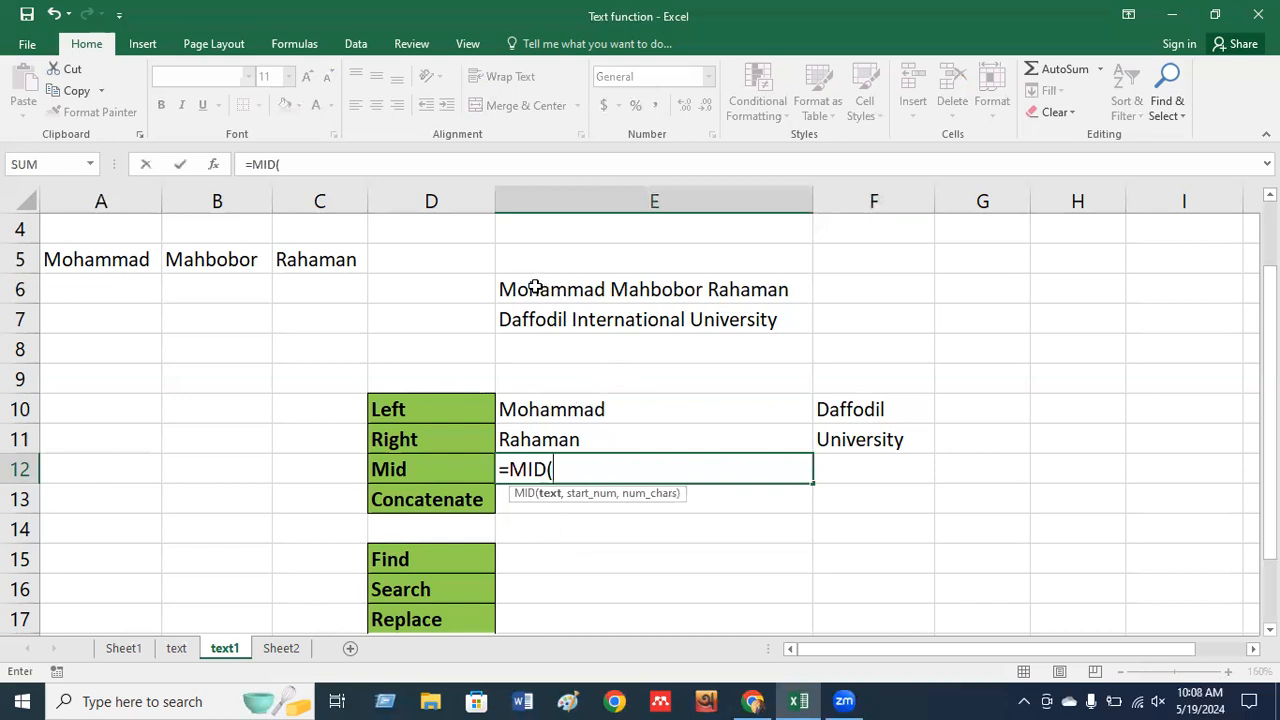
pyautogui.click(535, 287)
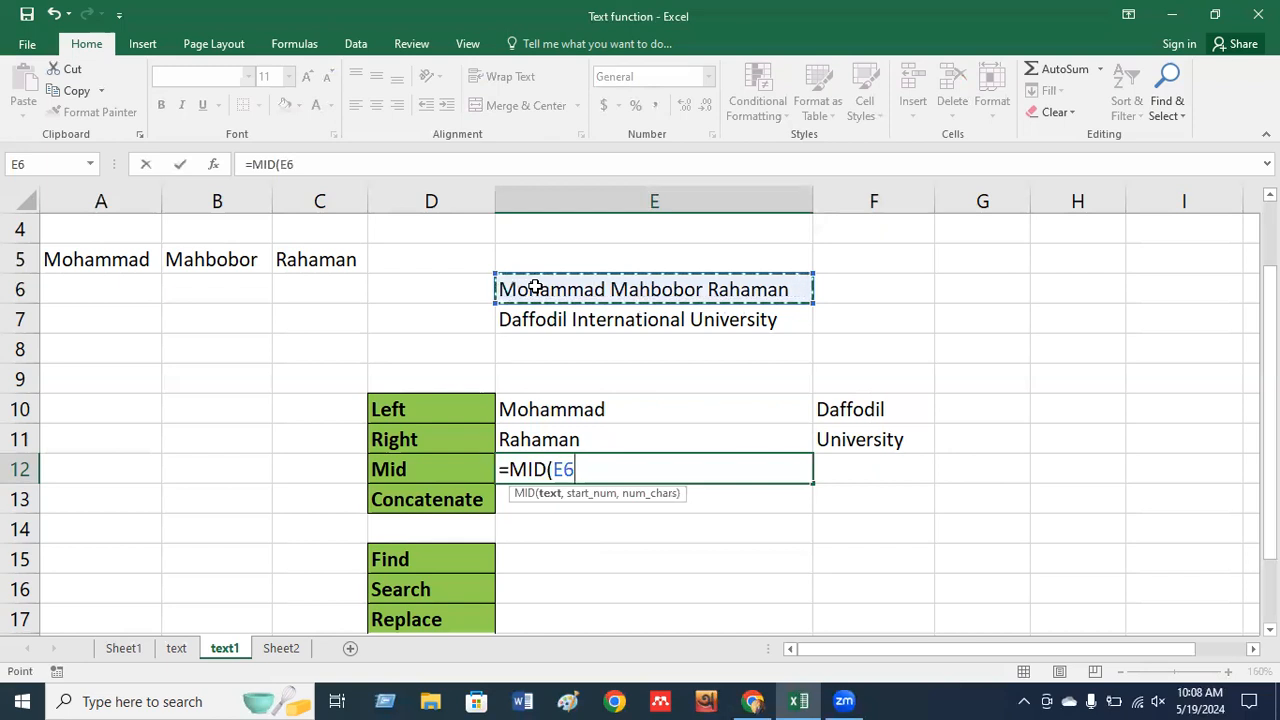
pyautogui.write(',10')
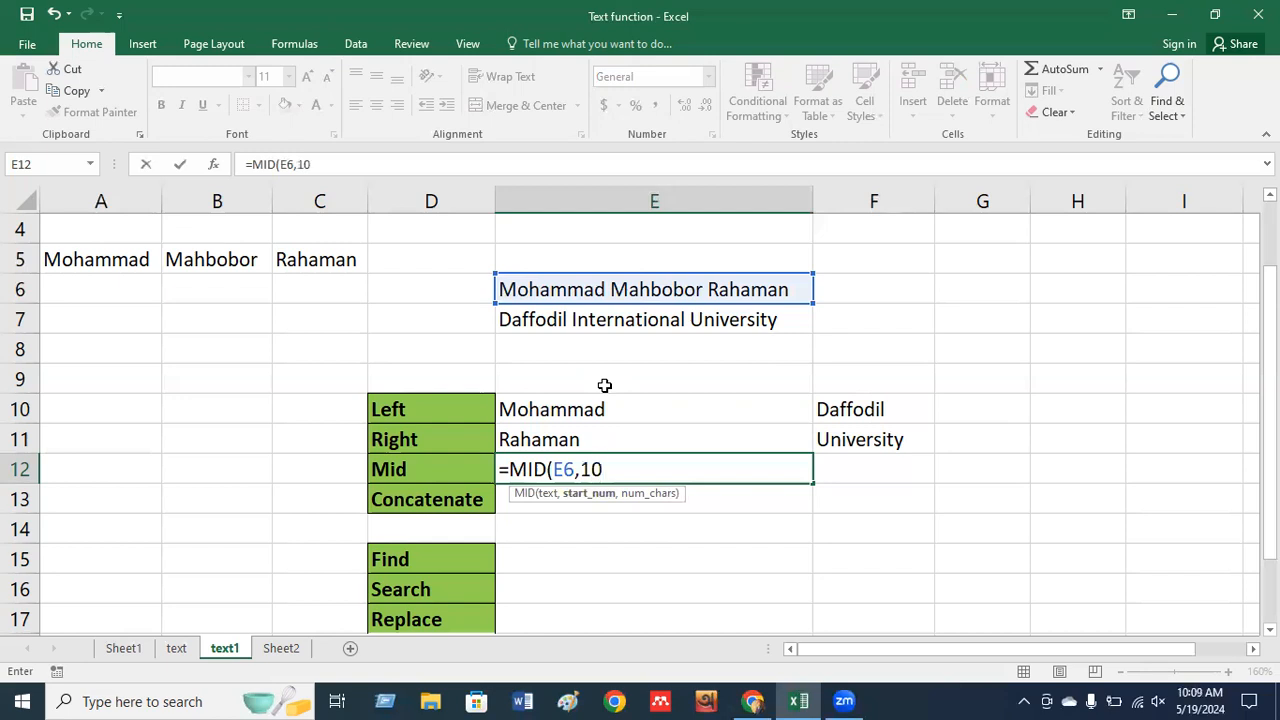
pyautogui.write(',')
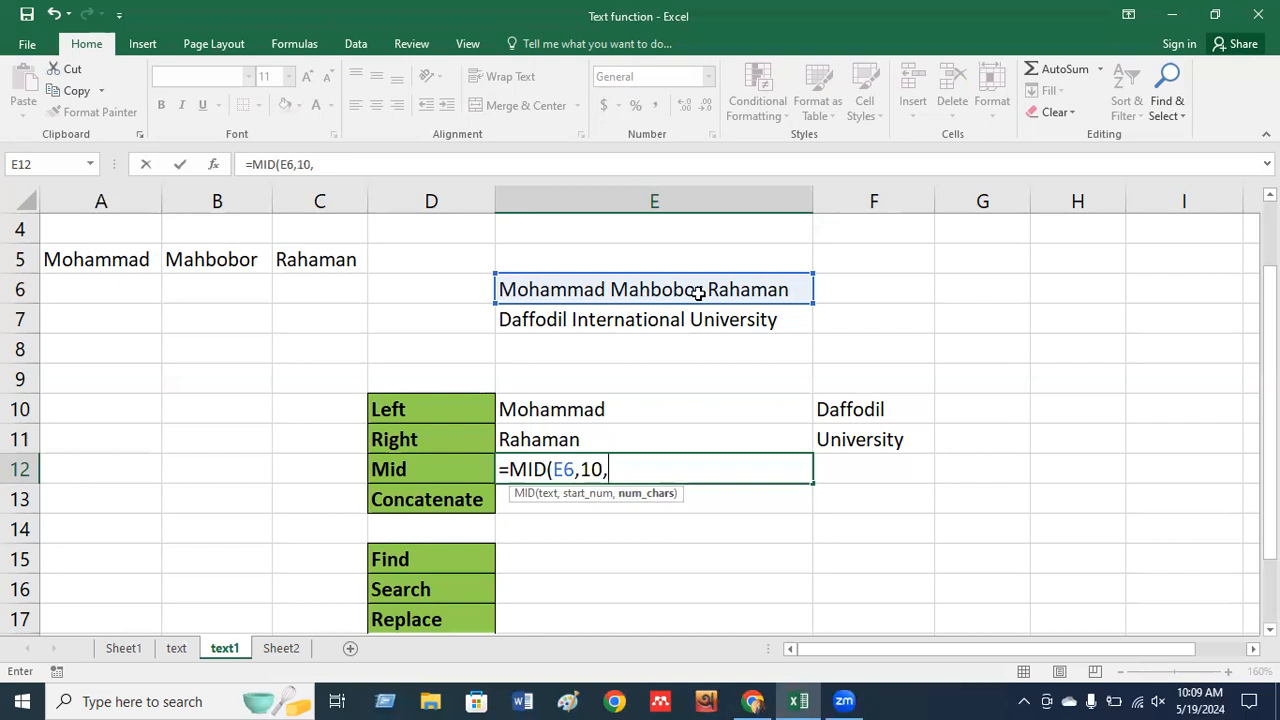
pyautogui.write('8')
pyautogui.press('Return')
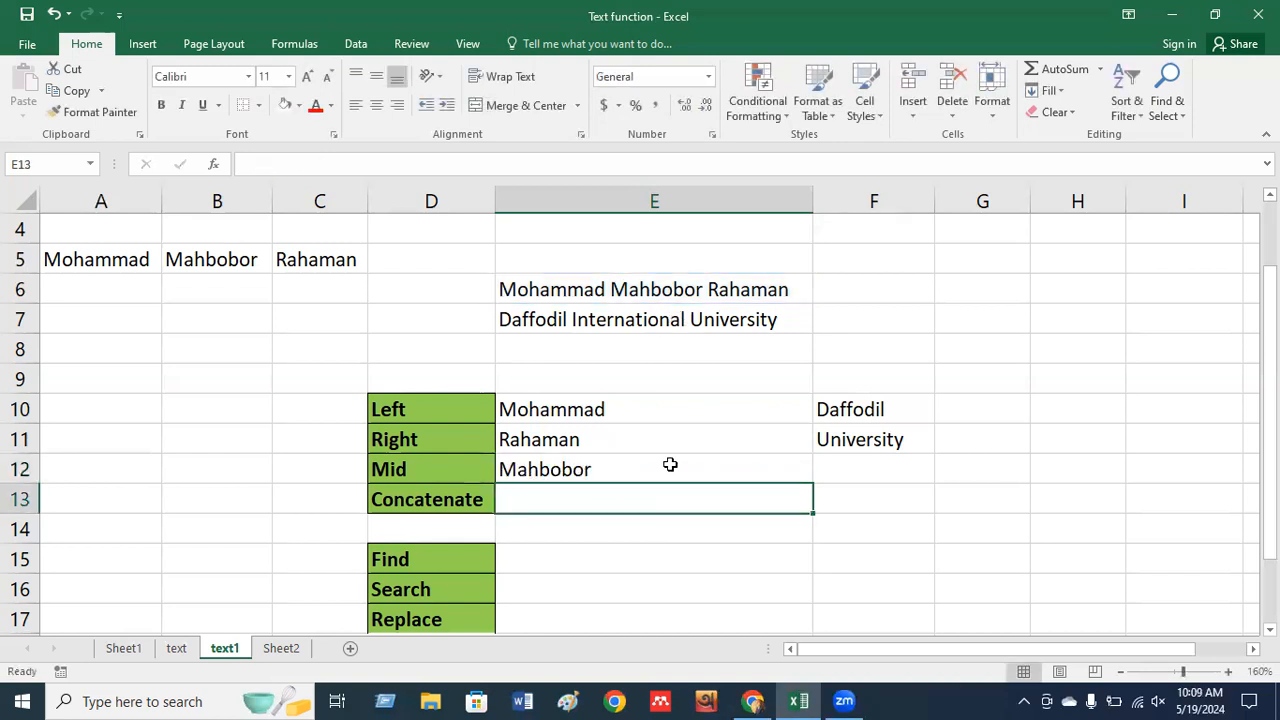
# Enter =MID(E7,10,13) in F12 to extract International.
pyautogui.click(833, 470)
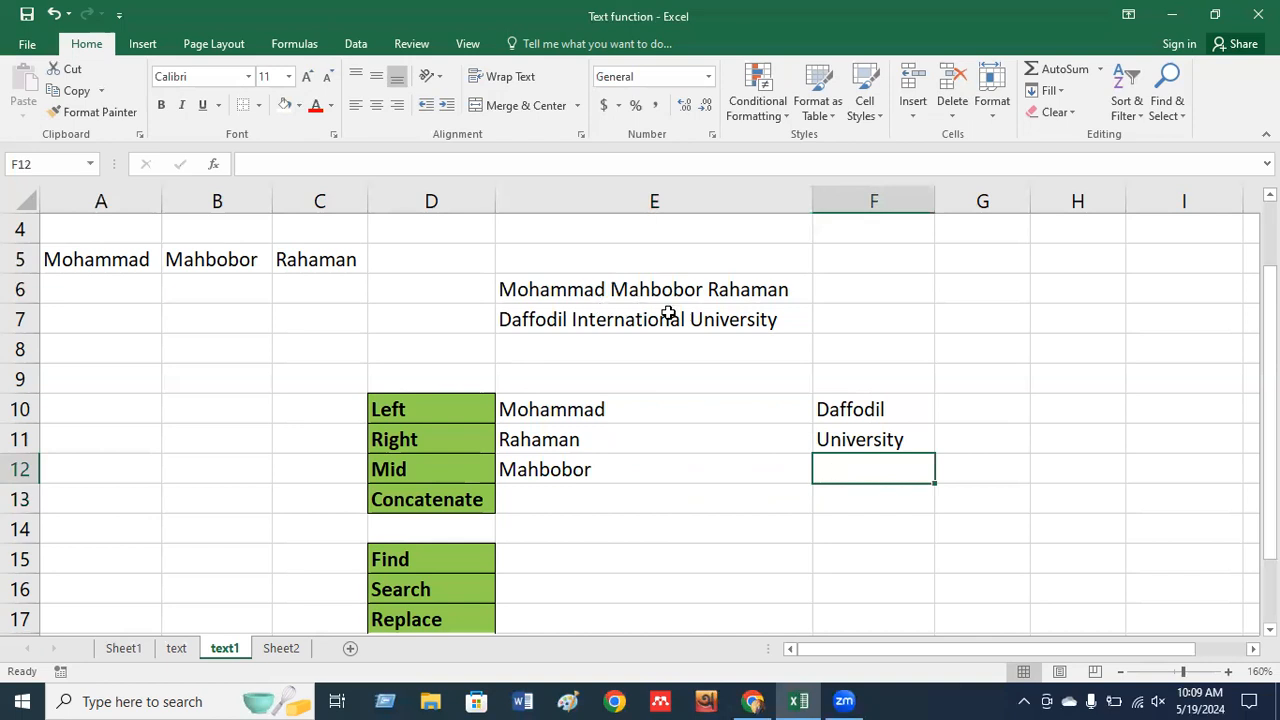
pyautogui.write('=mid')
pyautogui.press('Tab')
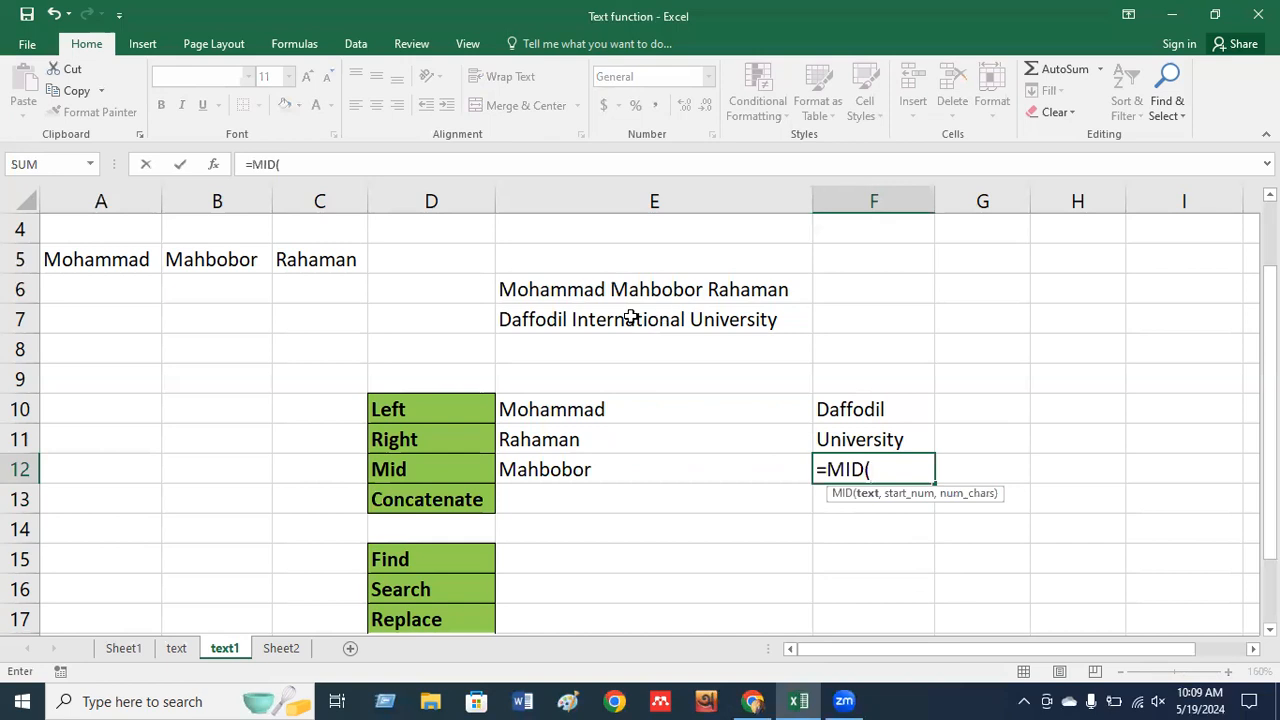
pyautogui.click(521, 317)
pyautogui.write(',')
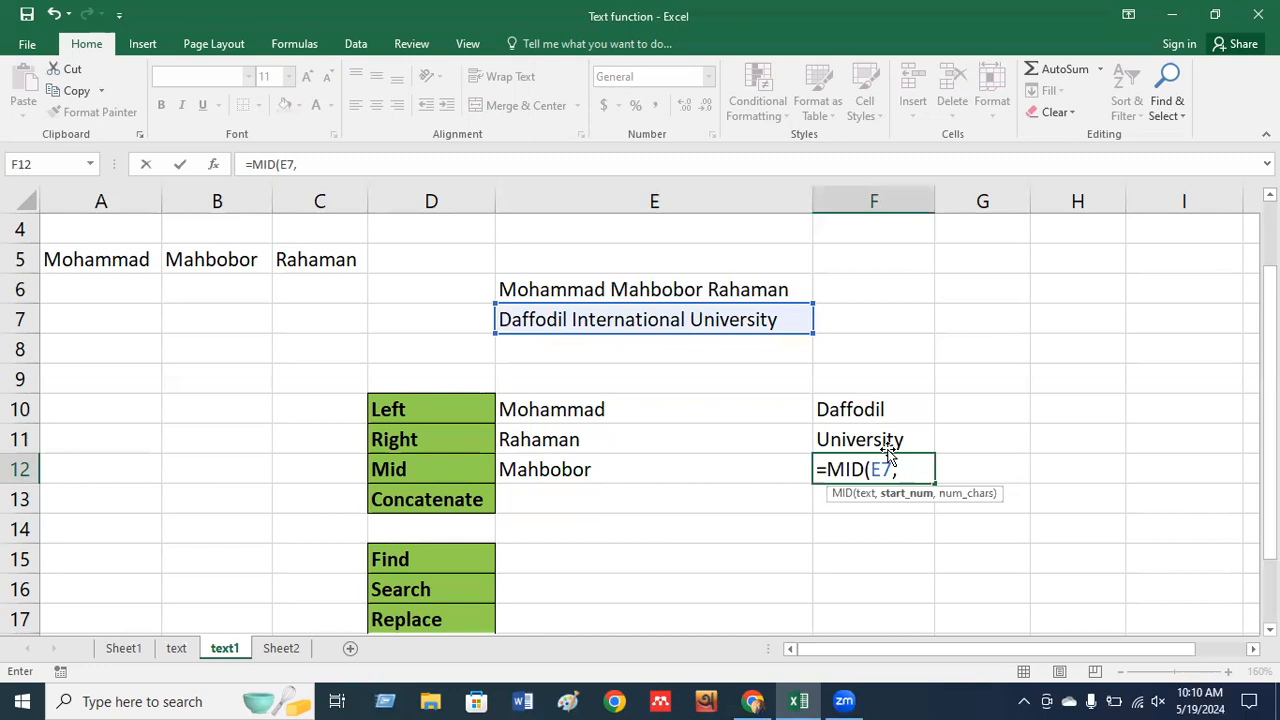
pyautogui.write('10,')
pyautogui.write('13')
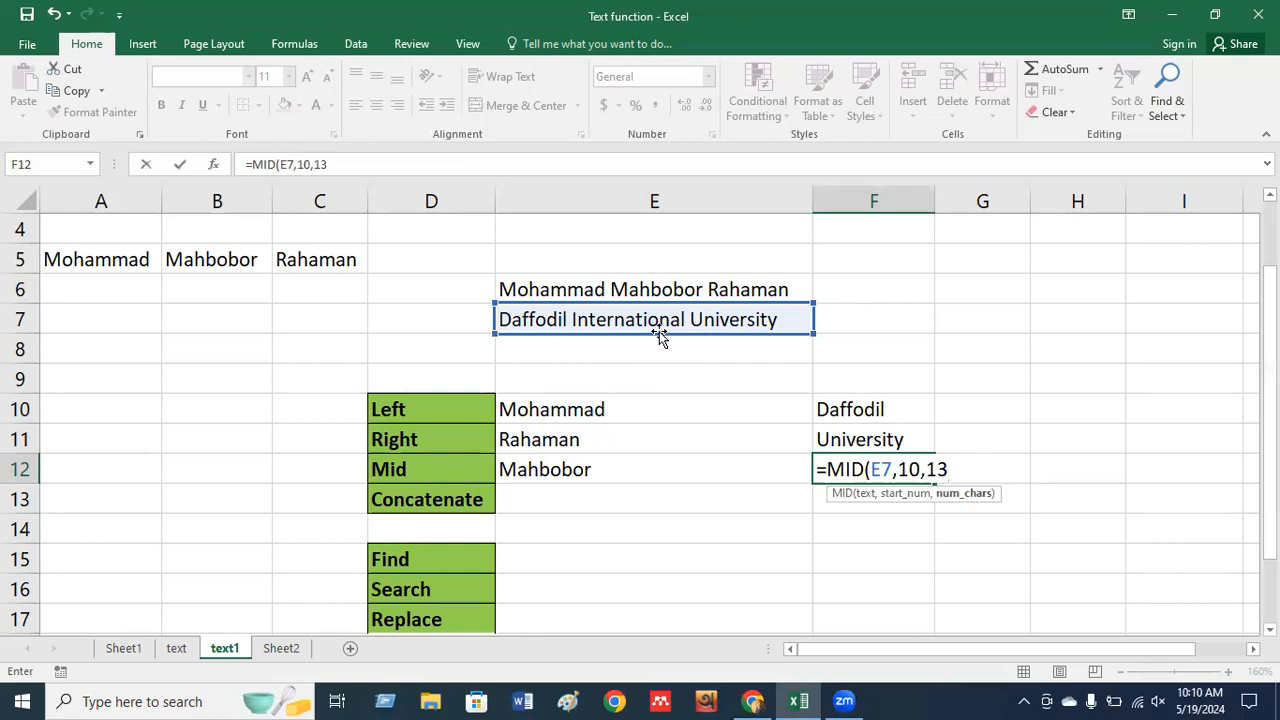
pyautogui.press('Return')
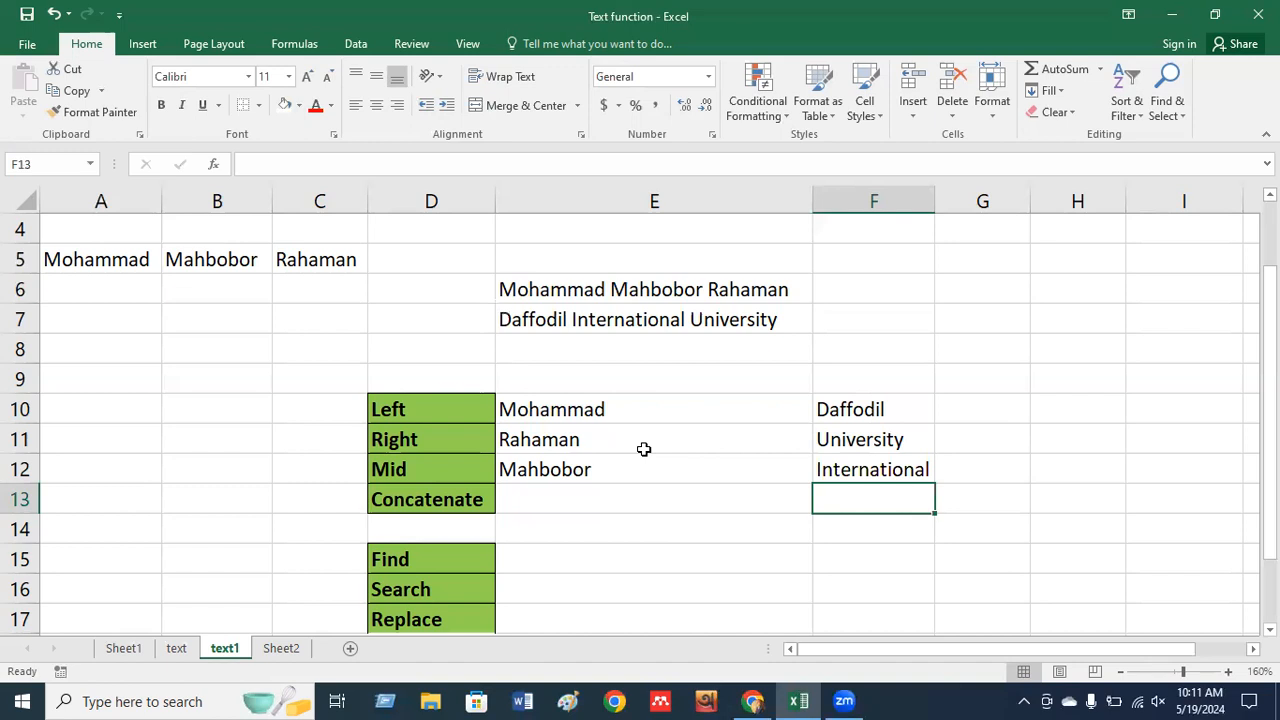
pyautogui.click(90, 263)
pyautogui.click(196, 261)
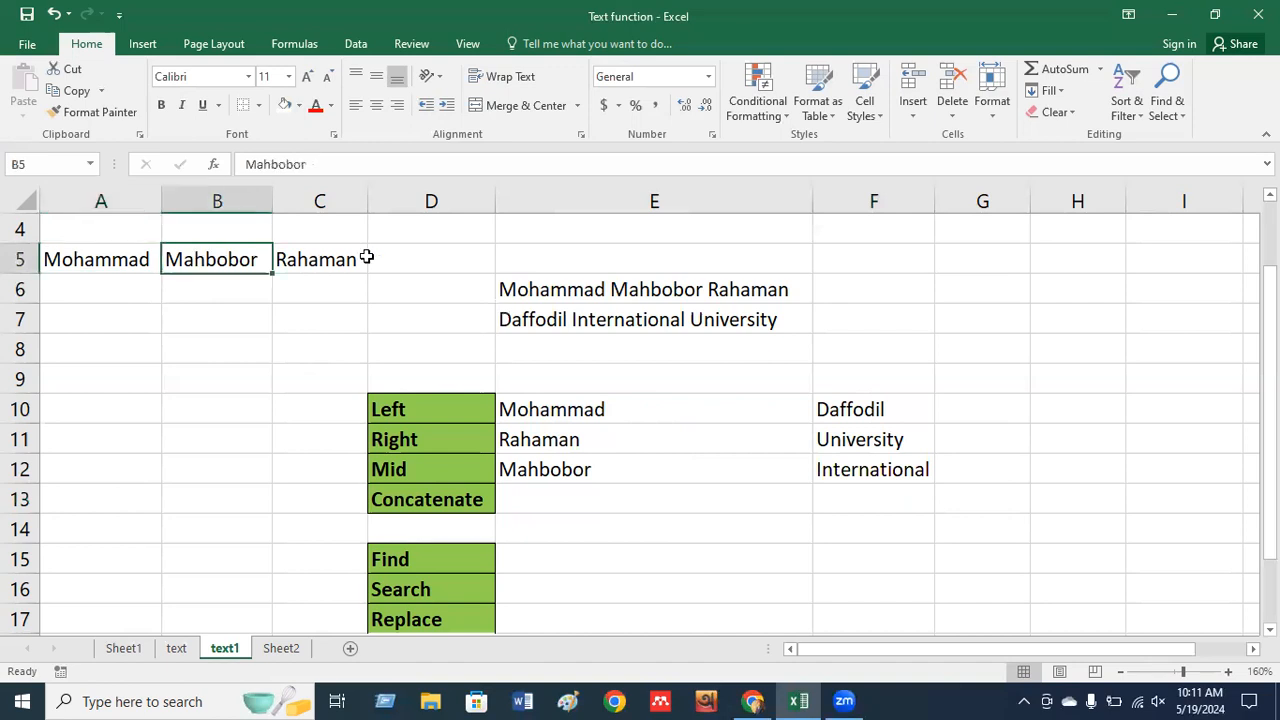
pyautogui.click(327, 259)
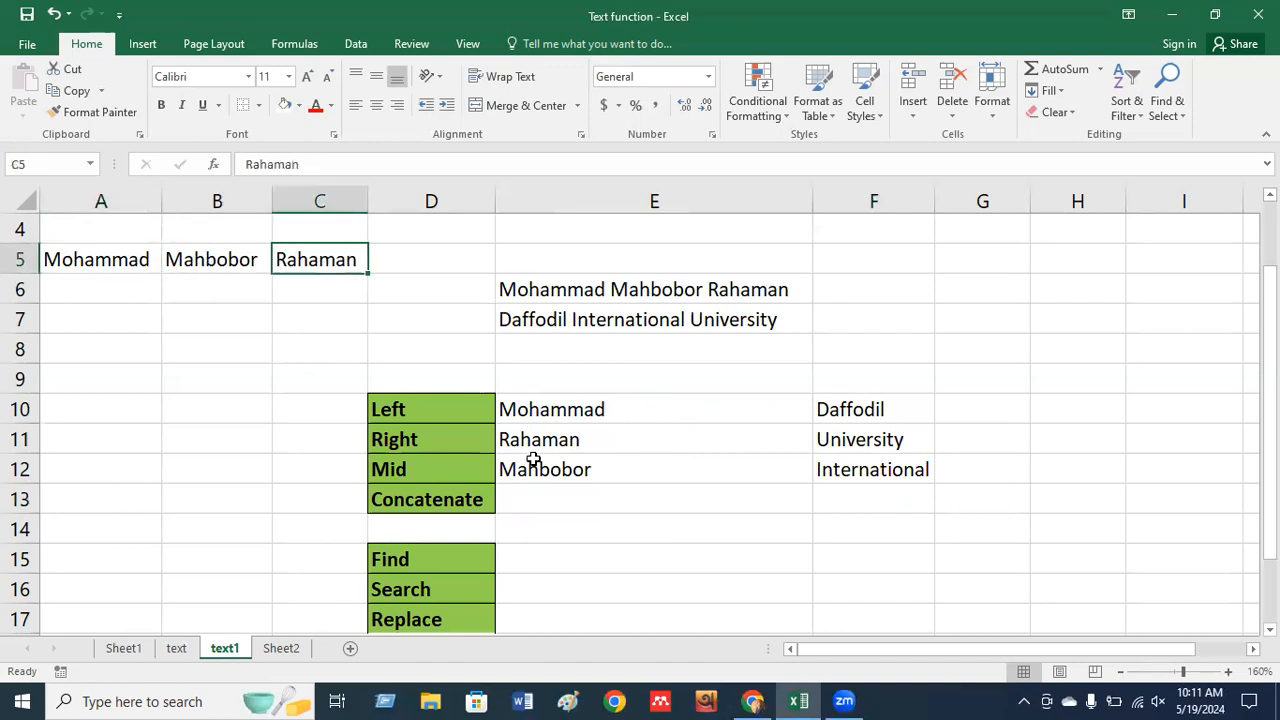
pyautogui.click(518, 498)
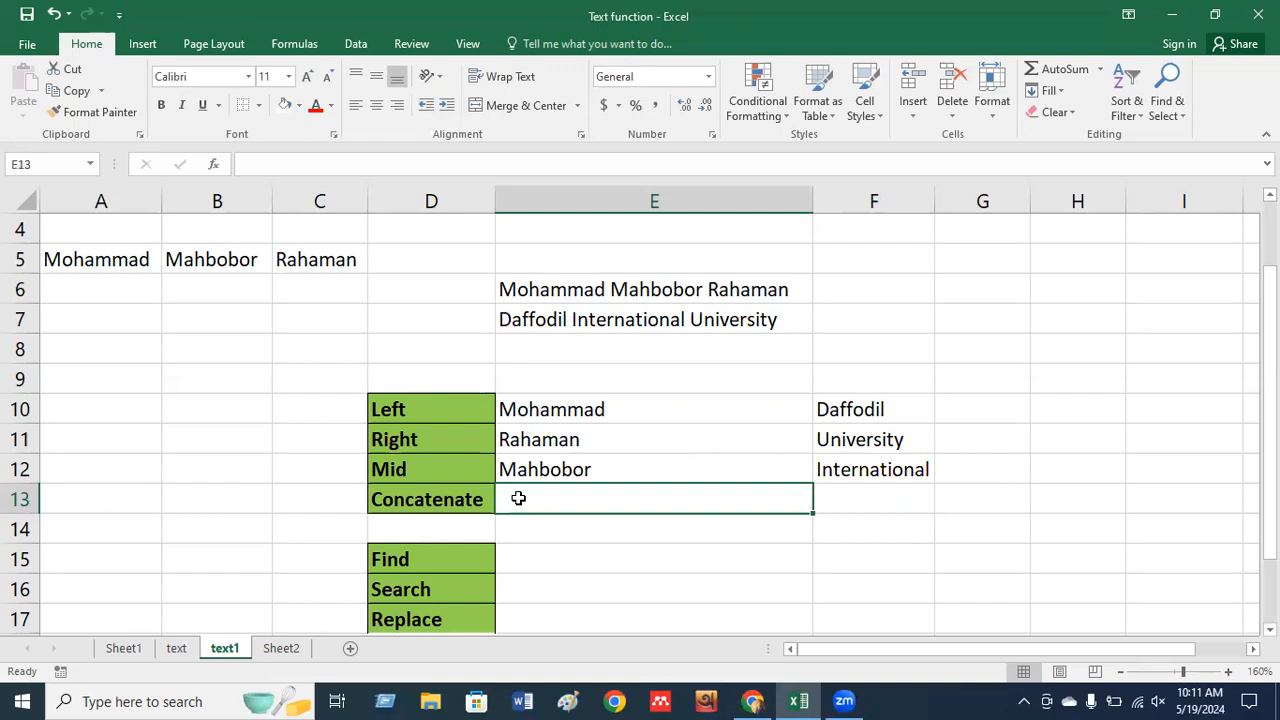
# Enter =CONCATENATE(A5,B5,C5) in E13 to join the three name parts.
pyautogui.write('=co')
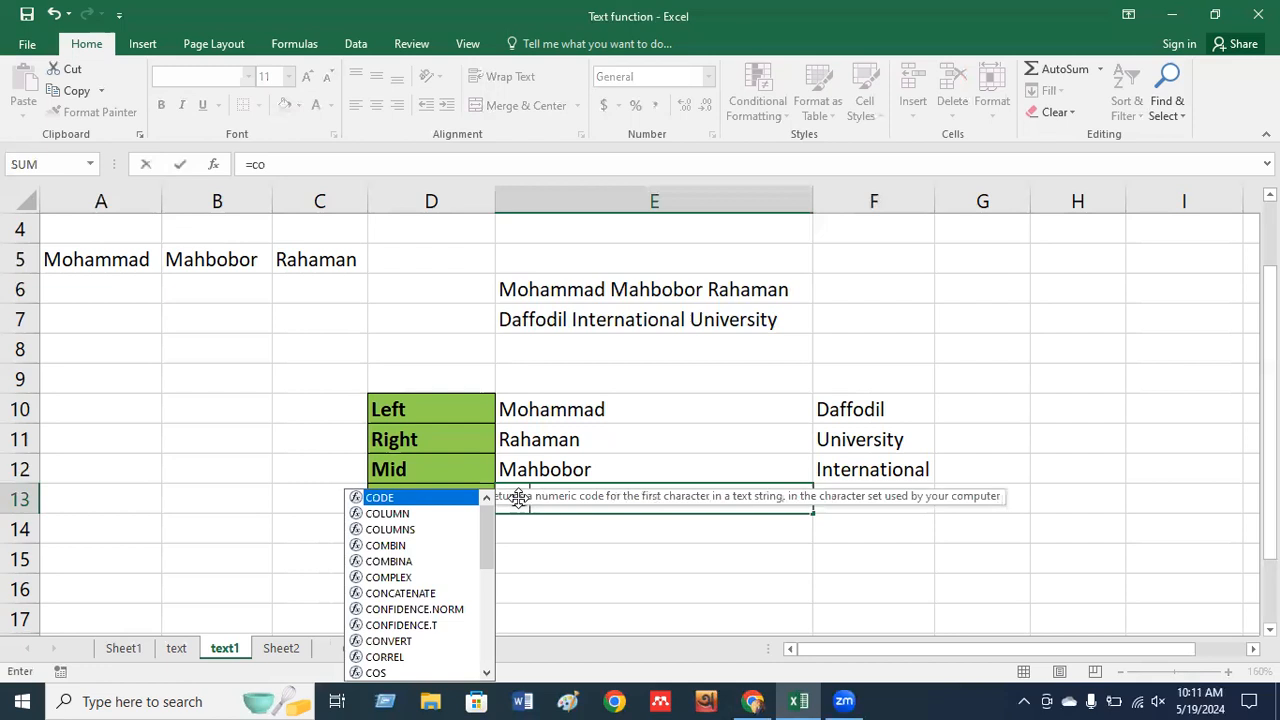
pyautogui.write('nc')
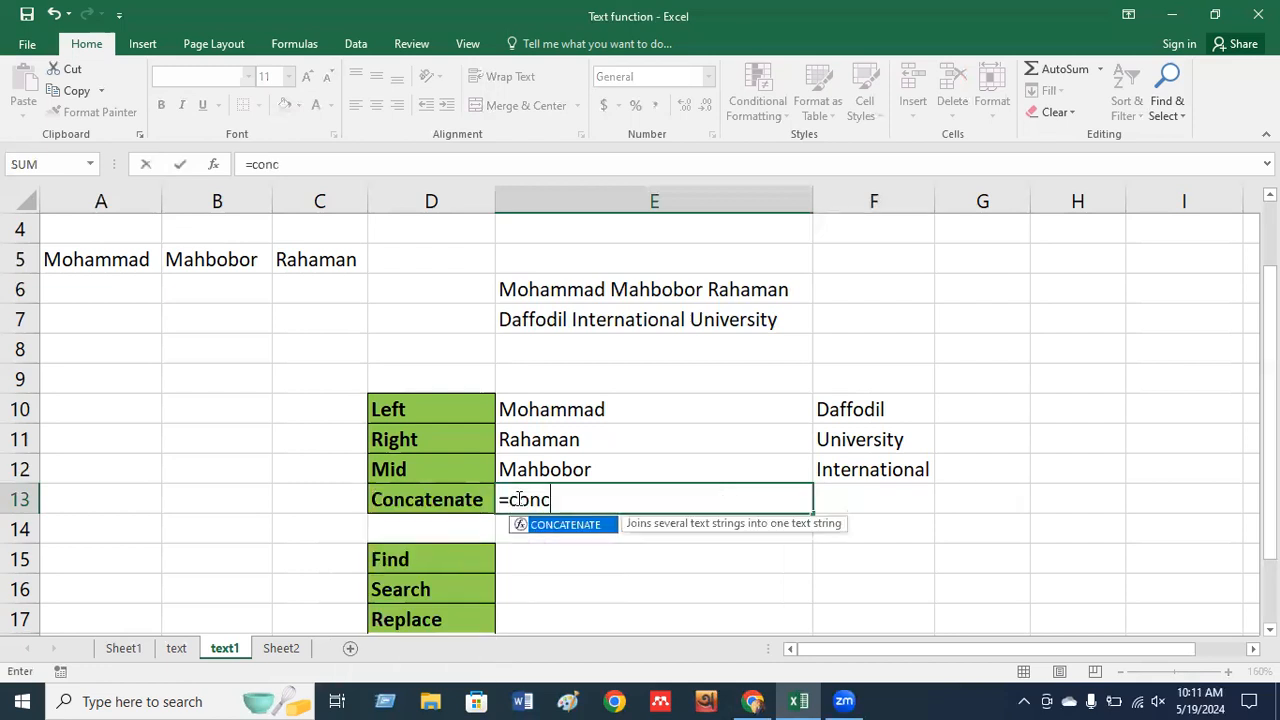
pyautogui.press('Tab')
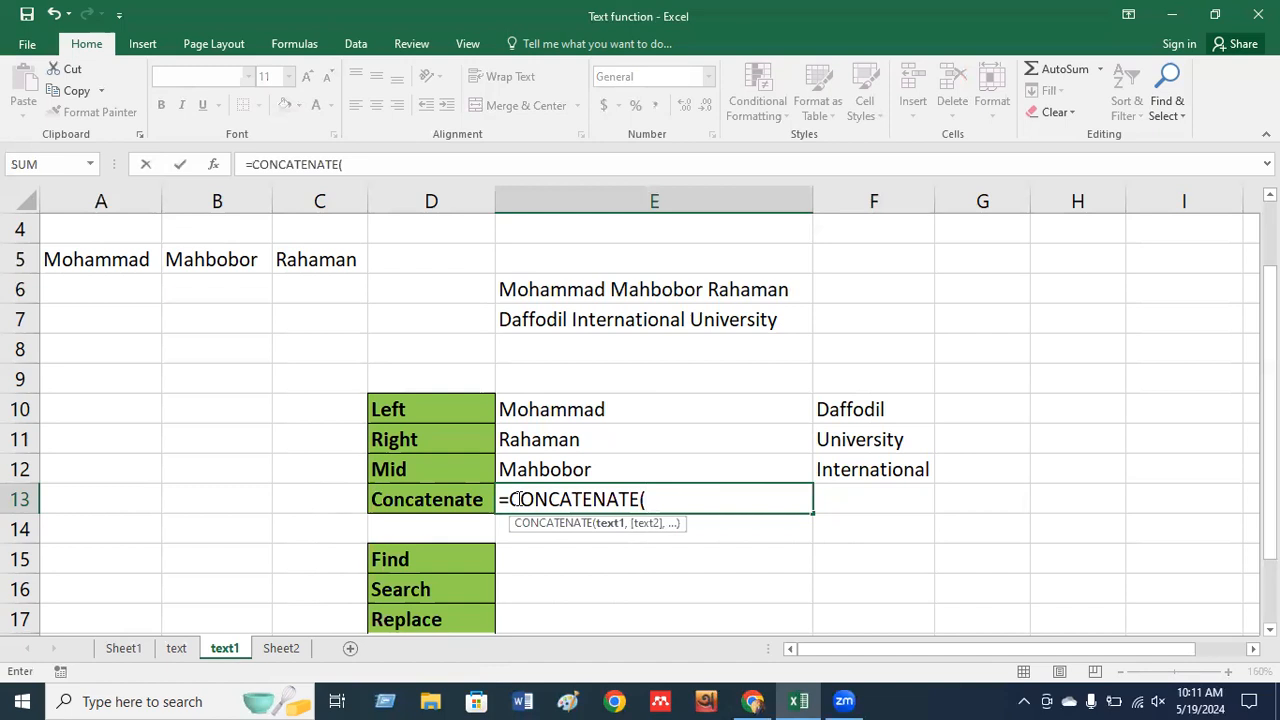
pyautogui.click(82, 261)
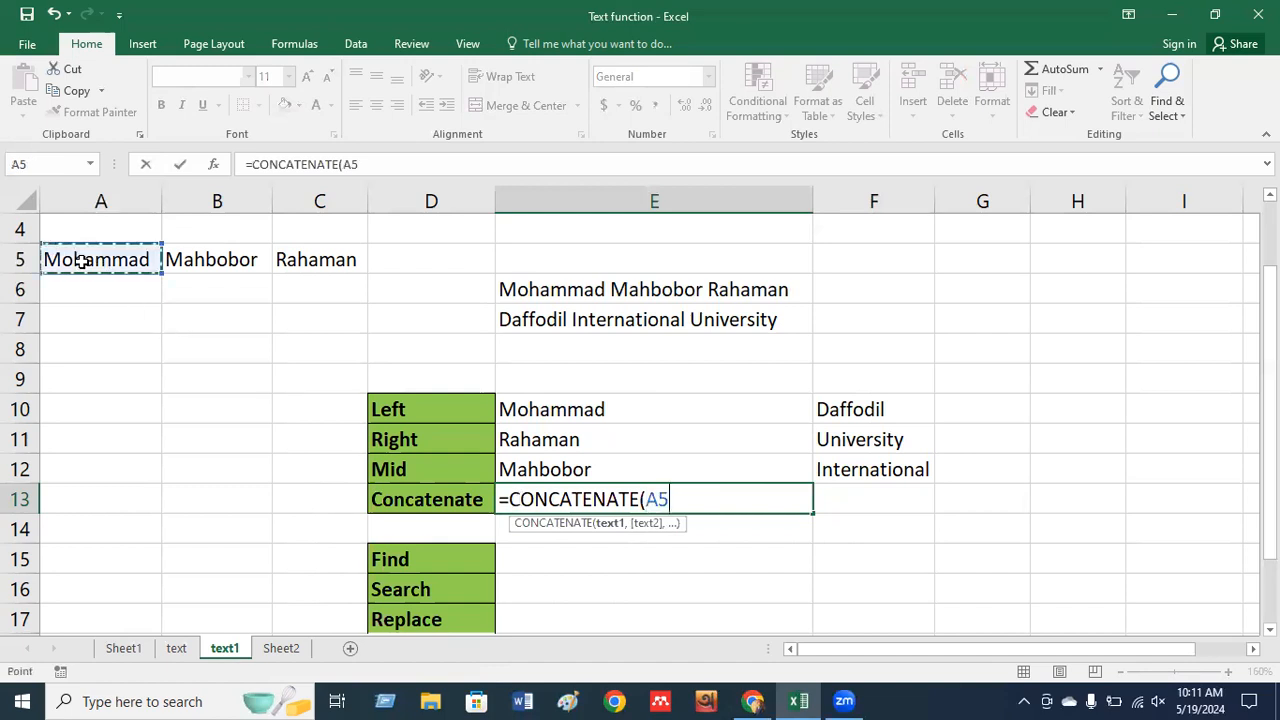
pyautogui.write(',')
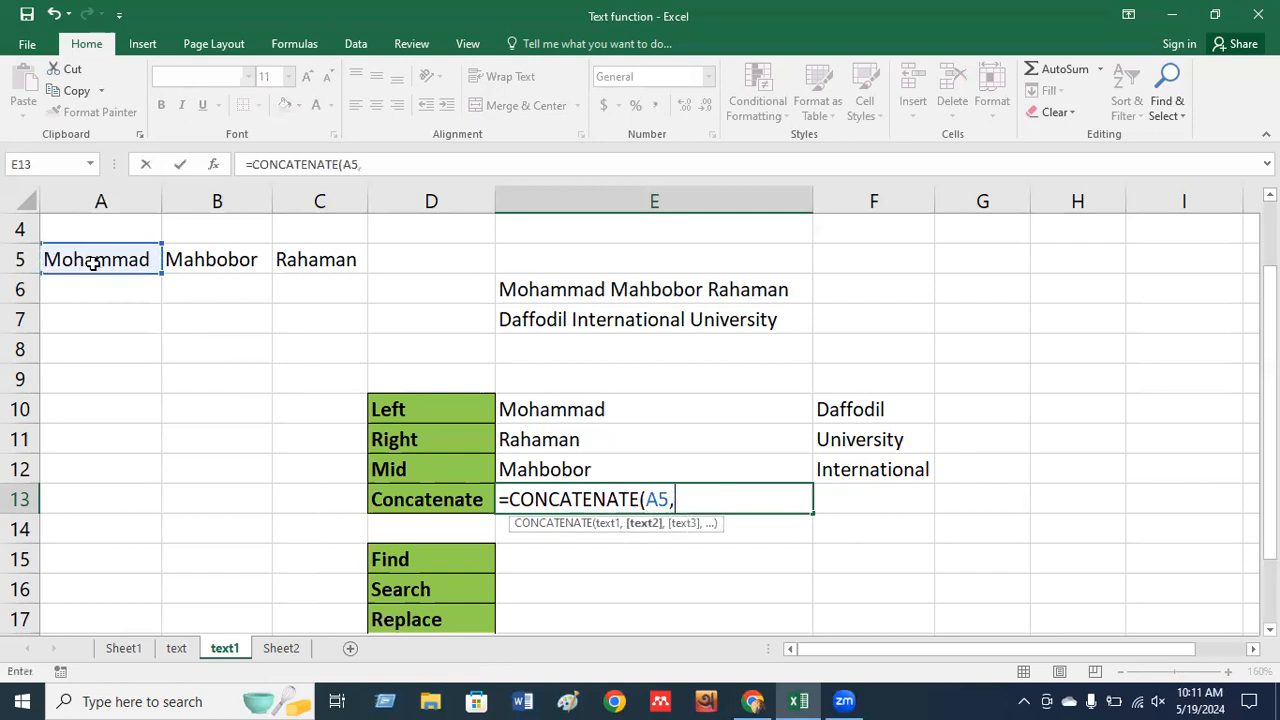
pyautogui.click(190, 259)
pyautogui.write(',')
pyautogui.click(295, 259)
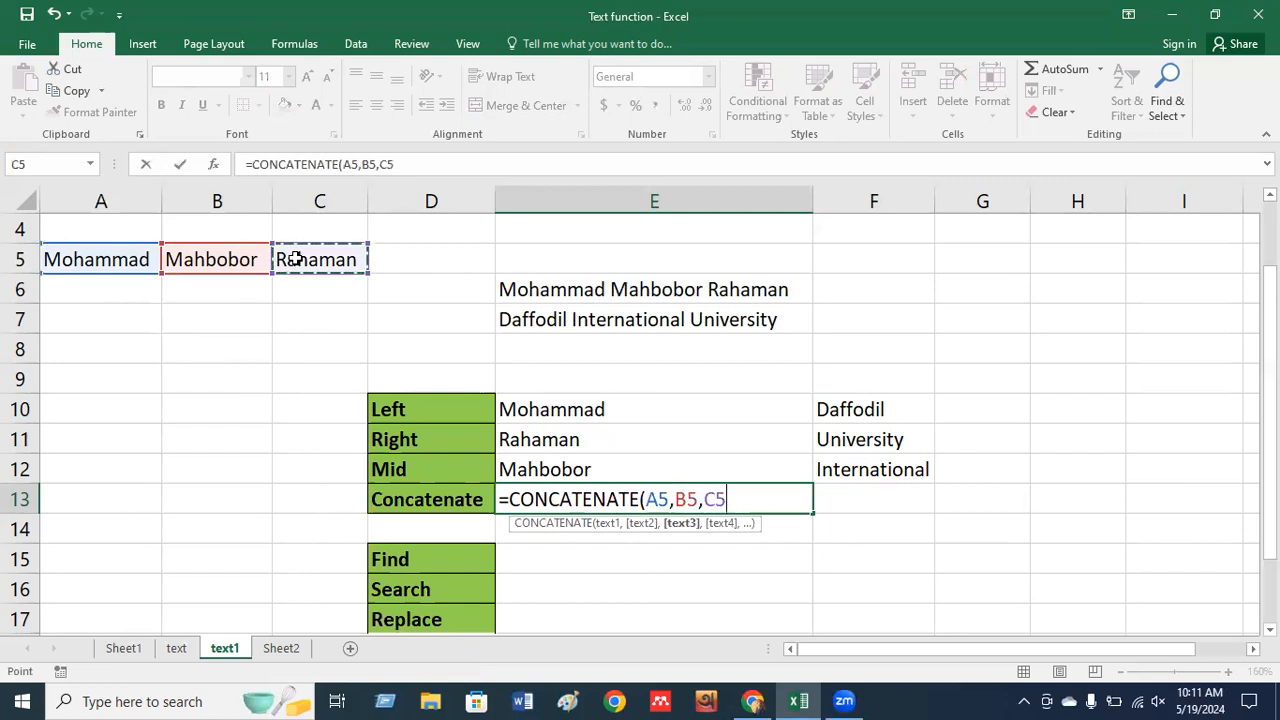
pyautogui.press('Return')
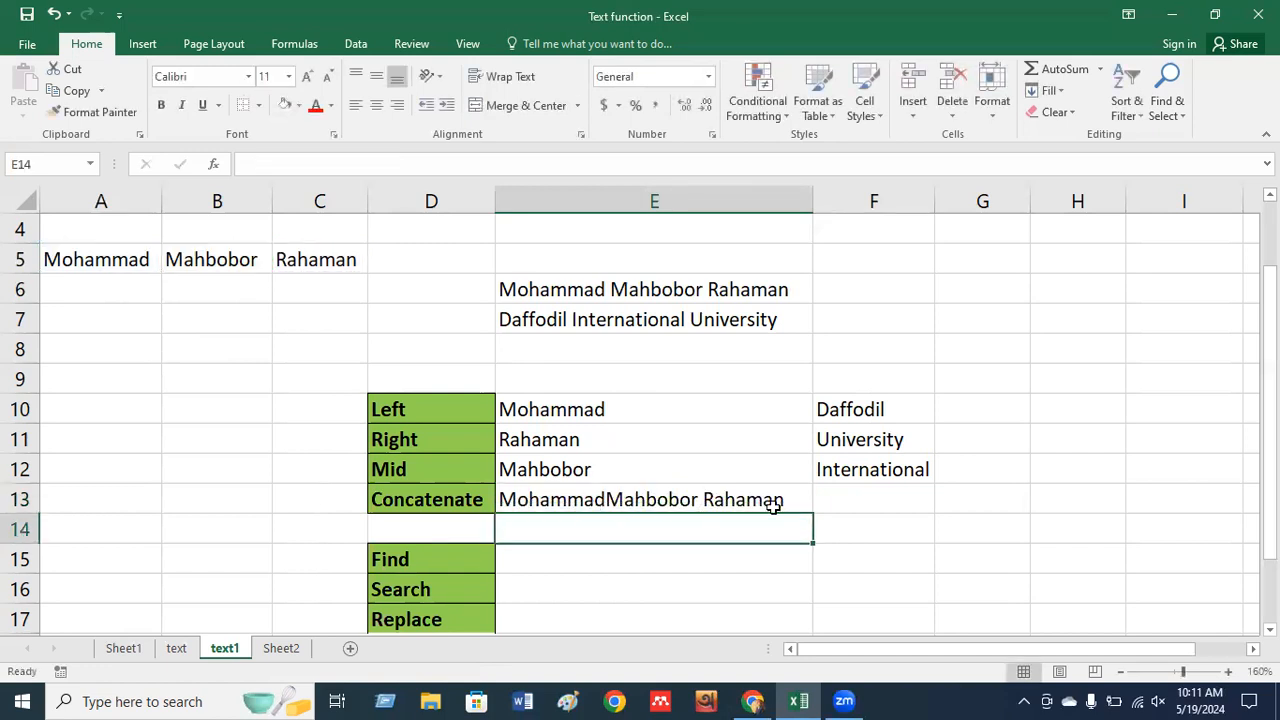
pyautogui.click(727, 497)
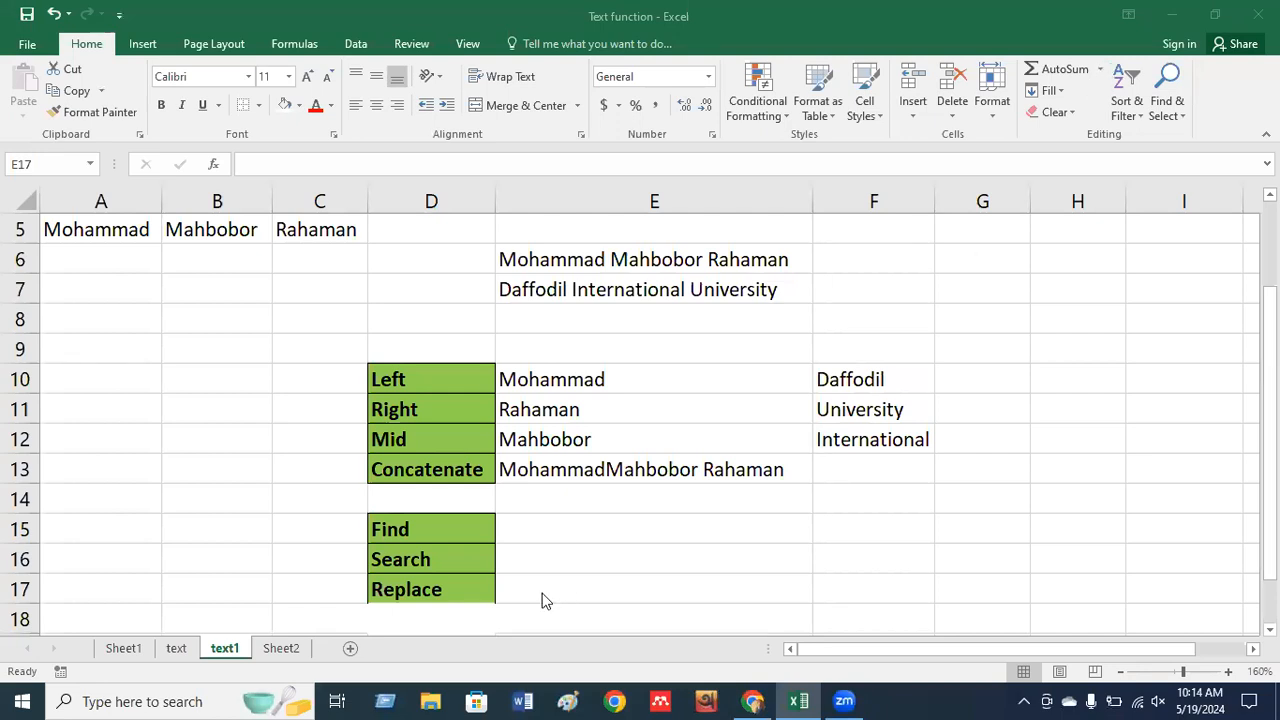
pyautogui.click(540, 593)
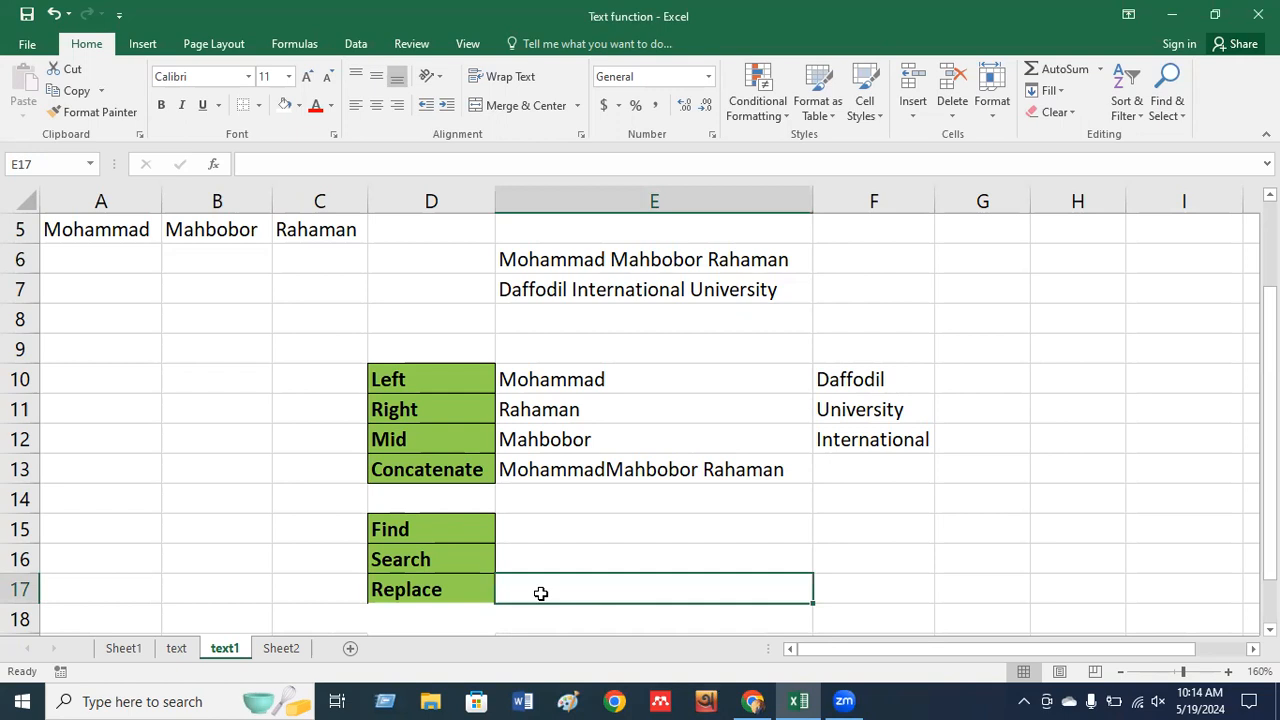
# Bring up the Find and Replace dialog from Home > Find & Select and reposition it.
pyautogui.hotkey('ctrl', 'f')
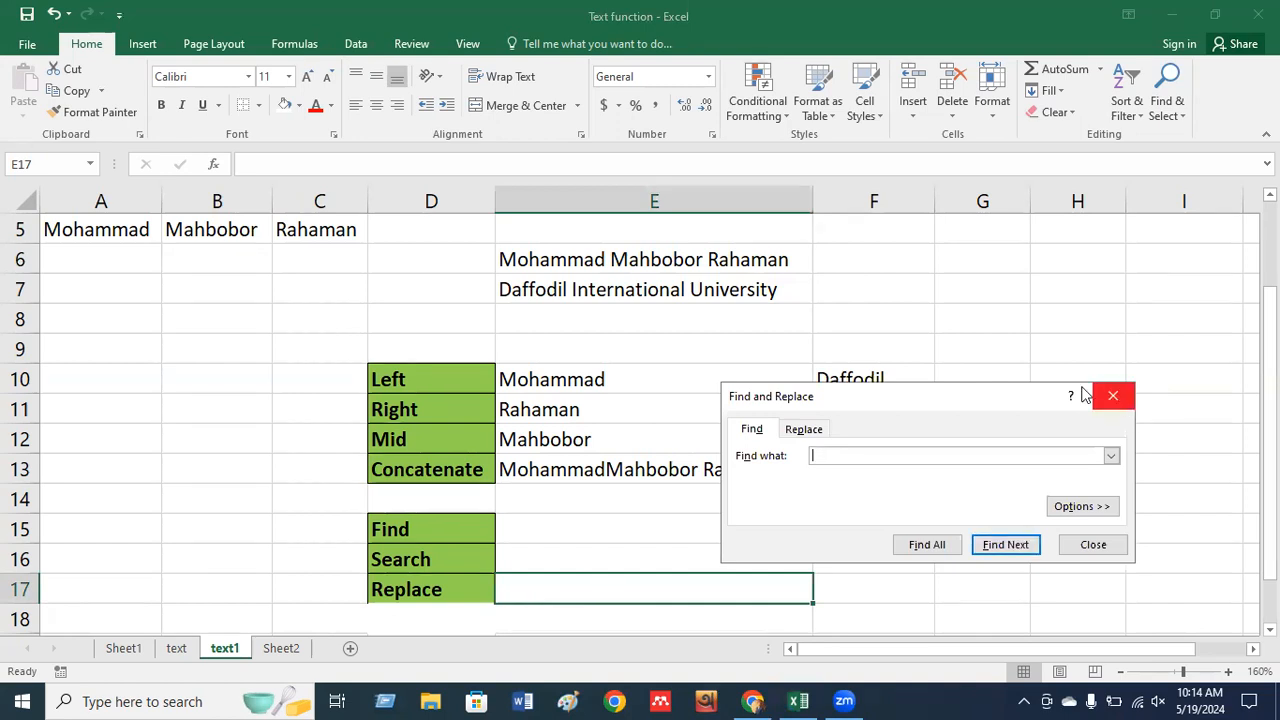
pyautogui.moveTo(926, 336); pyautogui.dragTo(909, 319)
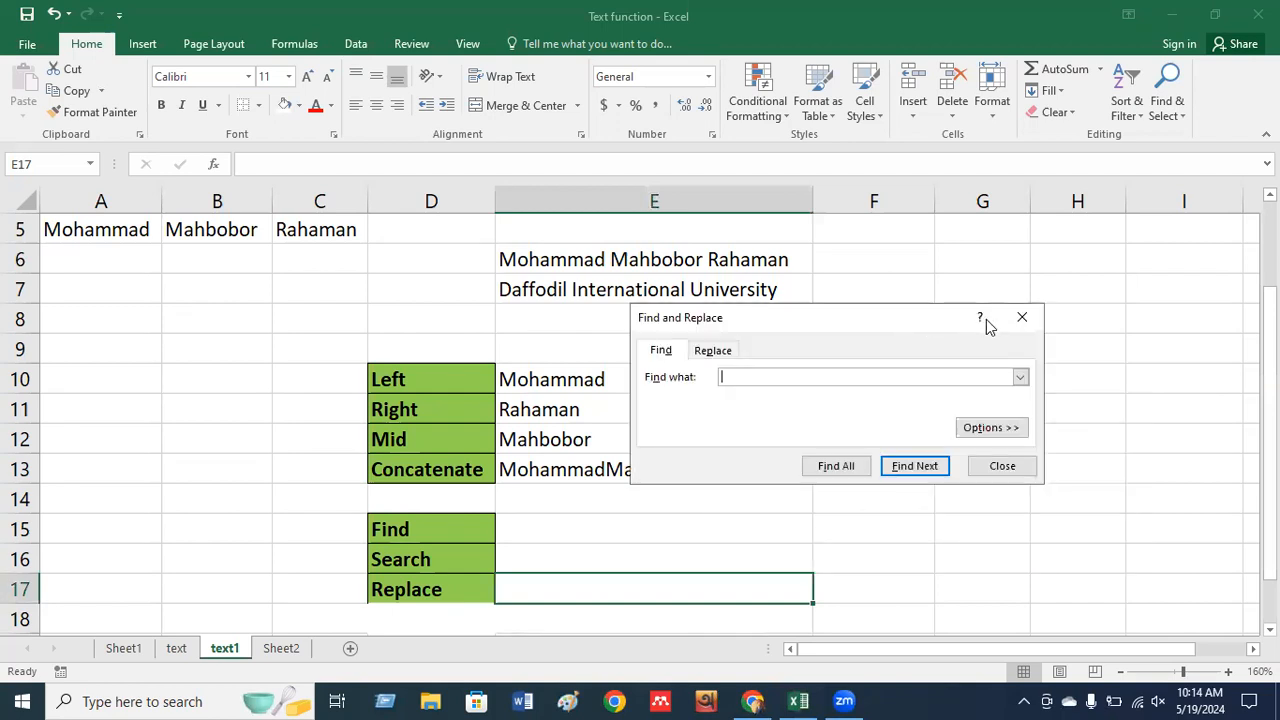
pyautogui.click(1022, 319)
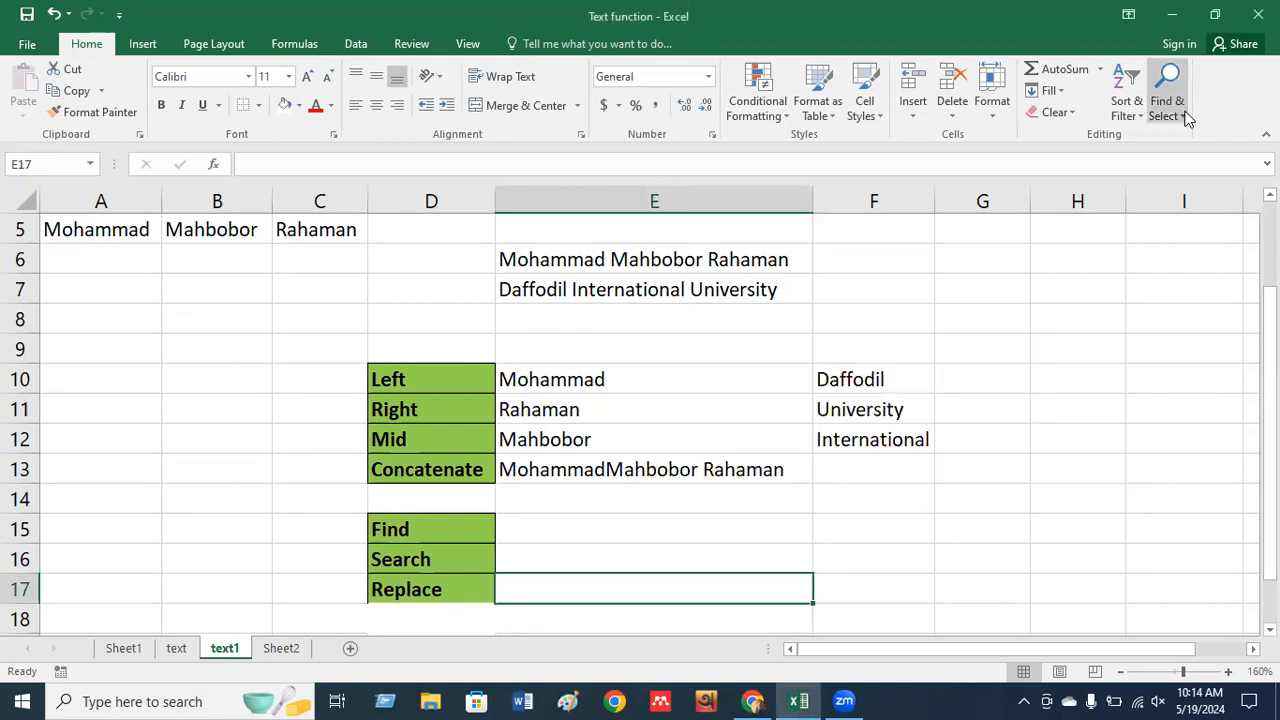
pyautogui.click(1187, 119)
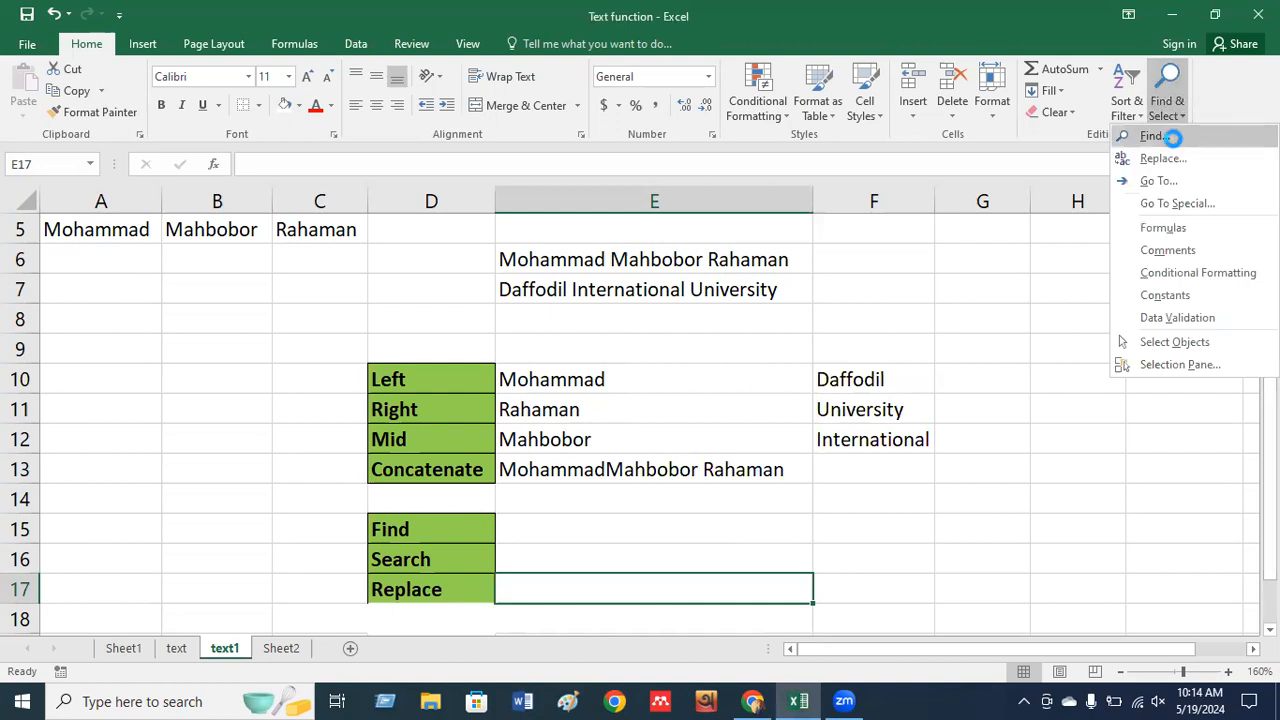
pyautogui.click(1170, 136)
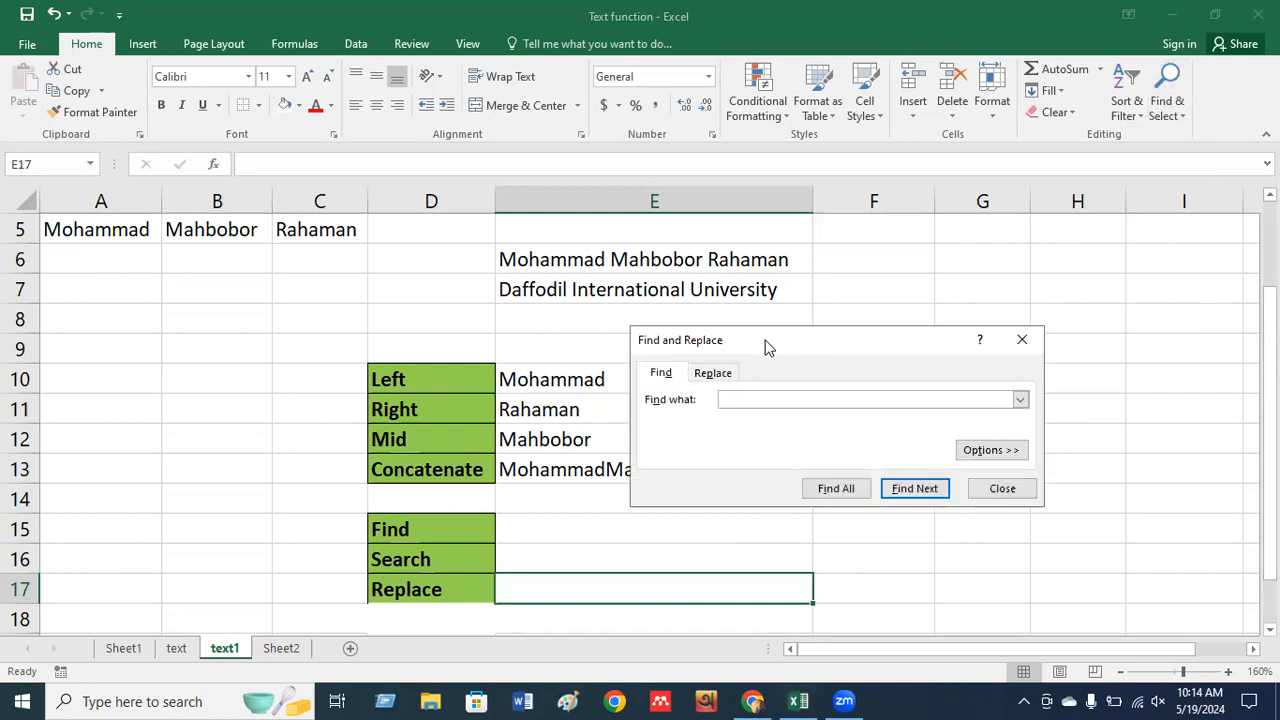
pyautogui.moveTo(757, 336); pyautogui.dragTo(670, 282)
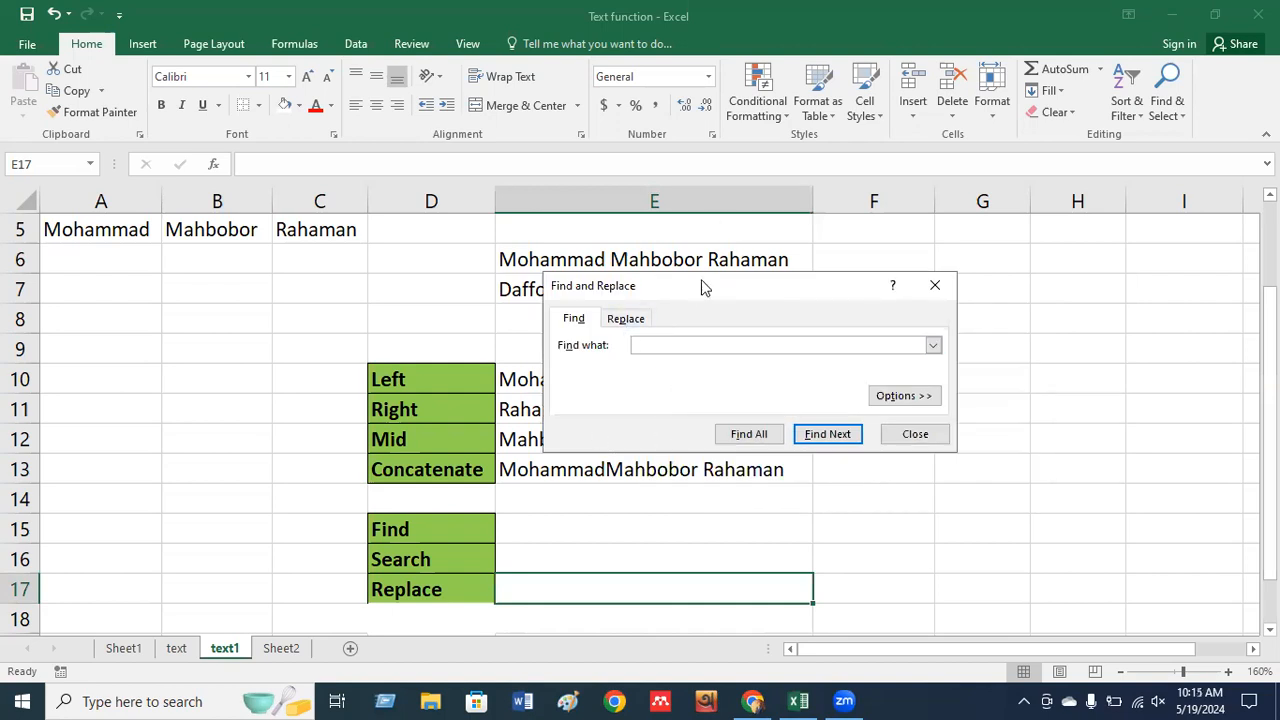
# Find all cells matching 'daffod' and locate its single match, Daffodil International University in E7.
pyautogui.write('daffodil')
pyautogui.click(752, 435)
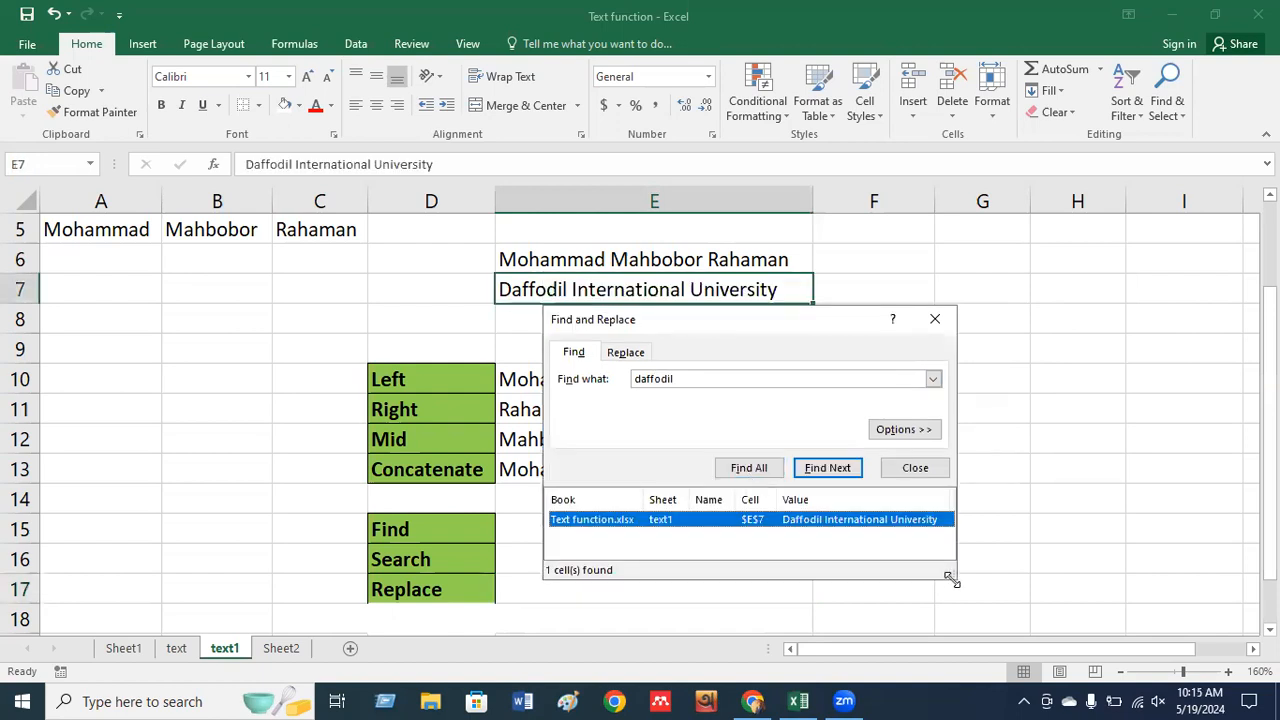
pyautogui.moveTo(950, 578); pyautogui.dragTo(1001, 609)
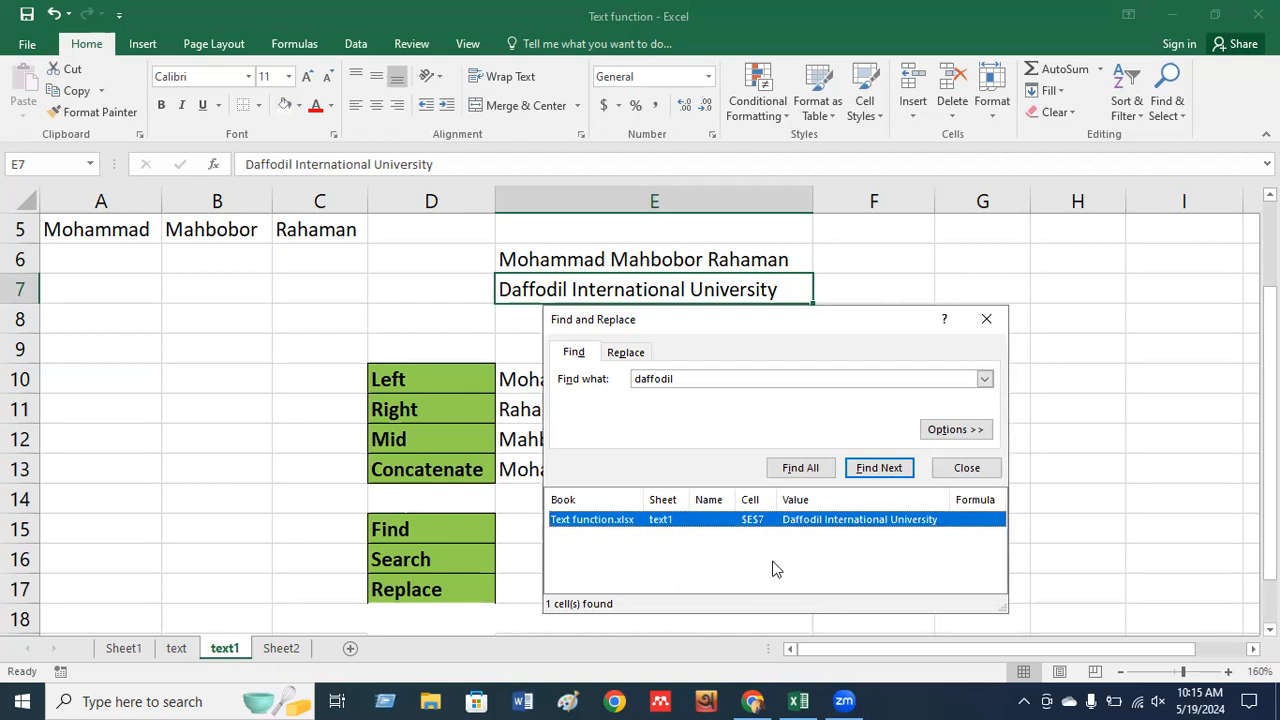
pyautogui.click(986, 320)
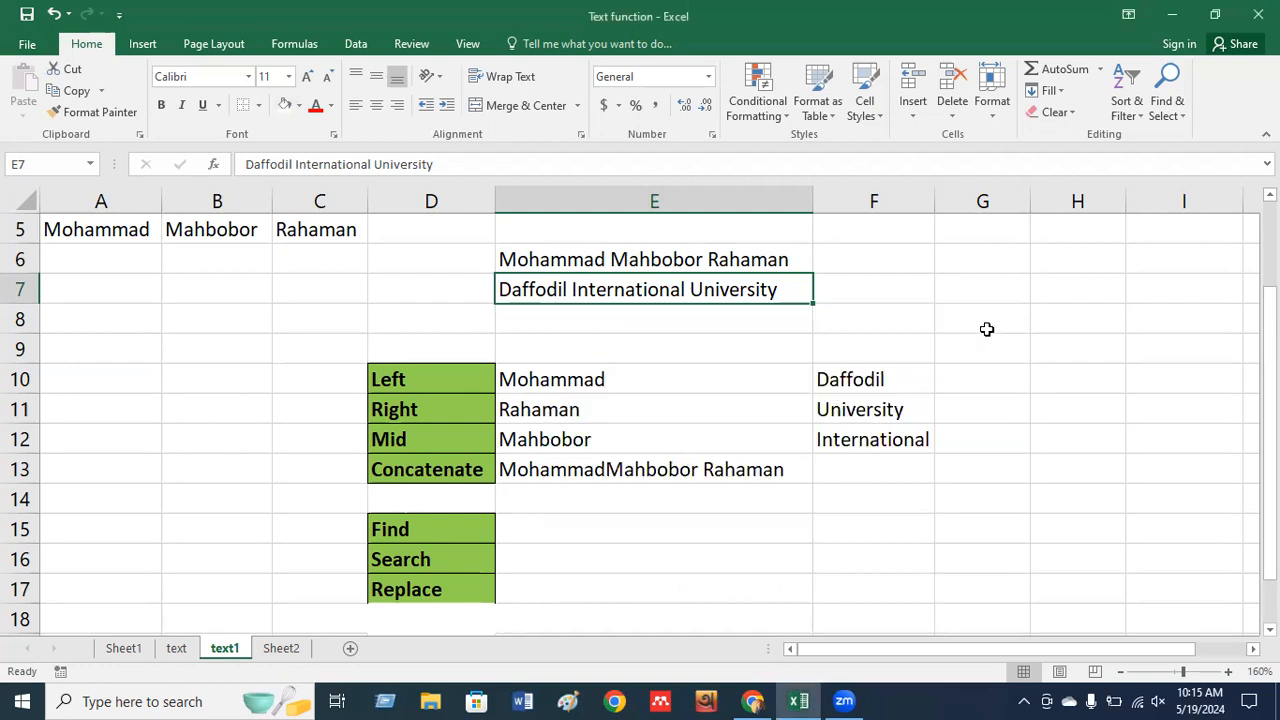
pyautogui.click(528, 591)
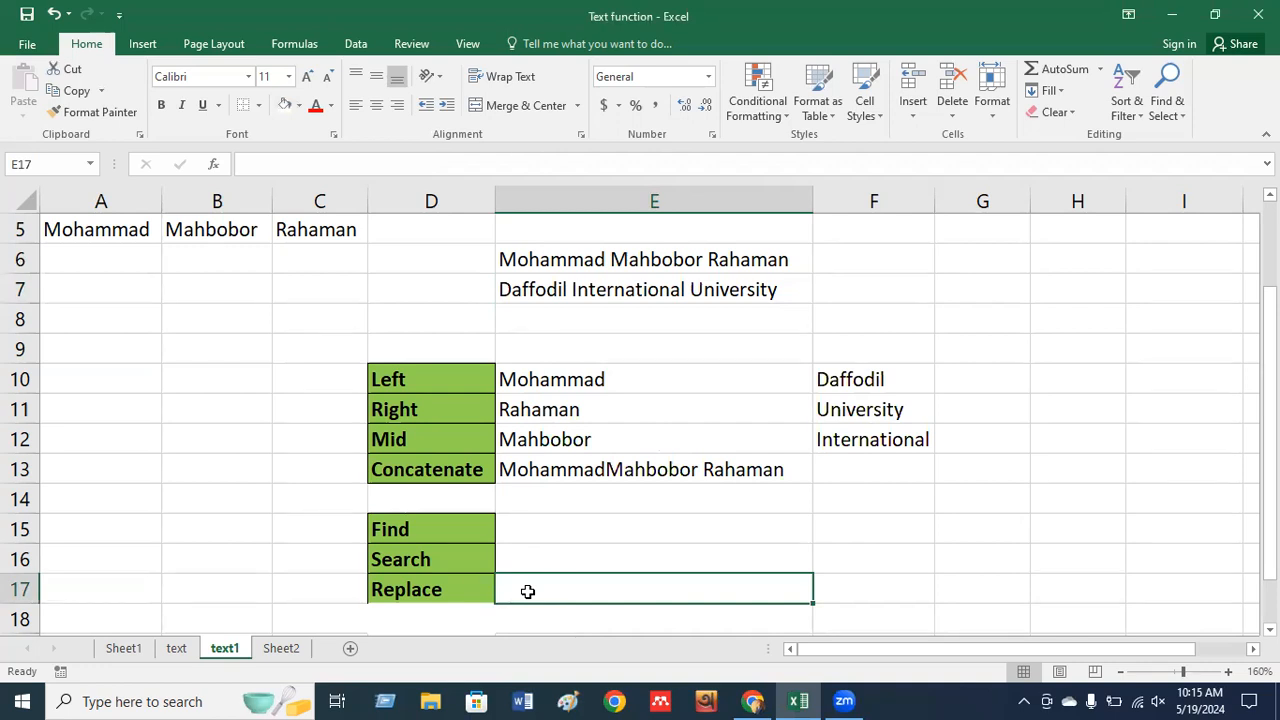
pyautogui.hotkey('ctrl', 'f')
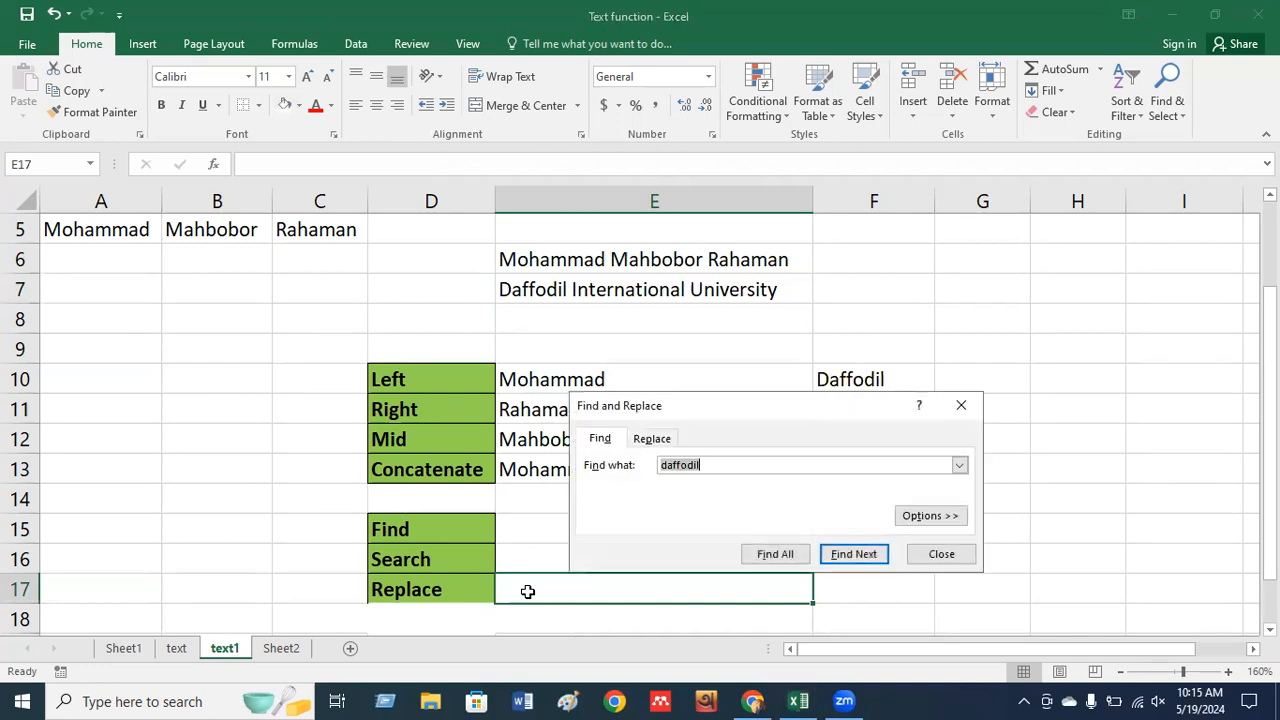
pyautogui.click(655, 443)
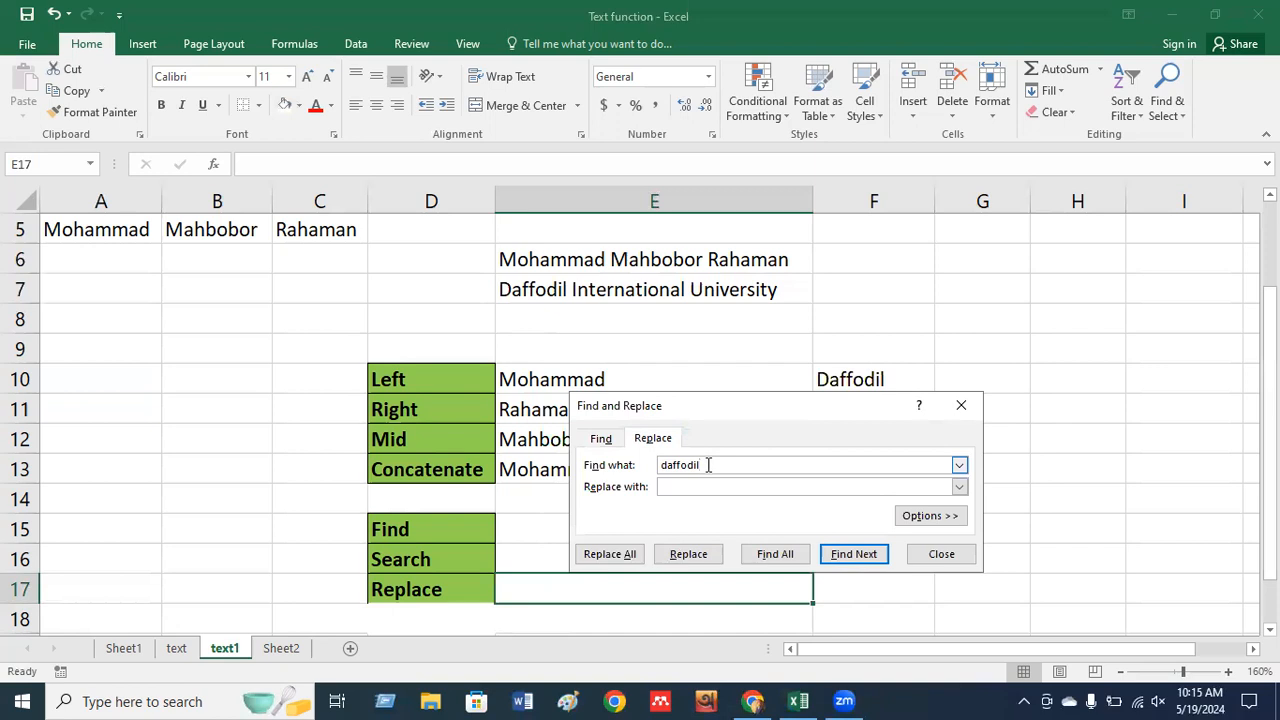
pyautogui.click(966, 405)
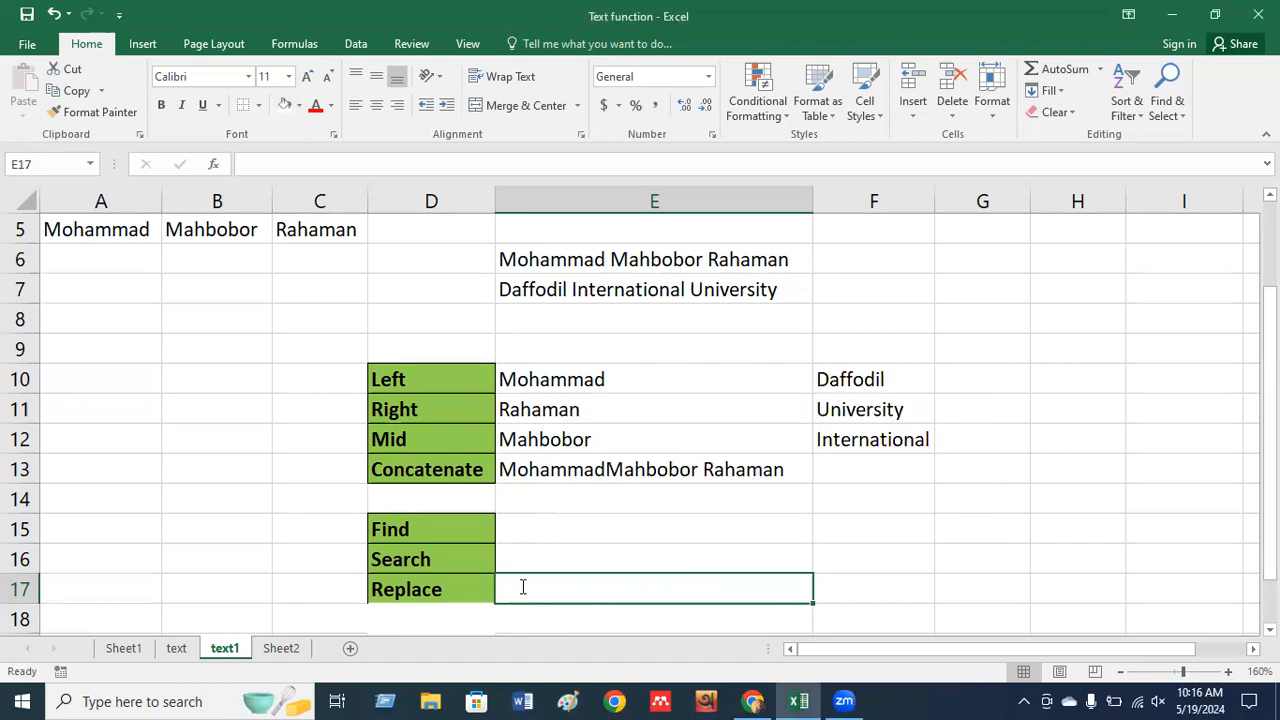
pyautogui.write('=rep')
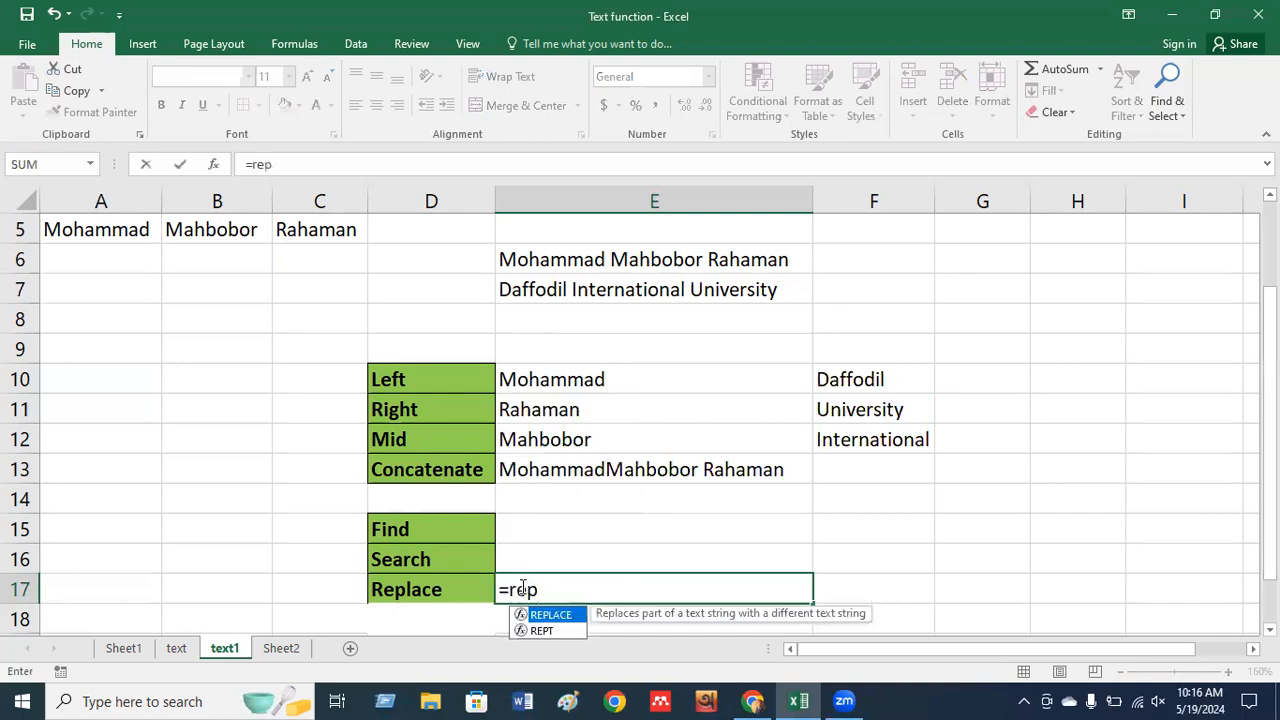
pyautogui.press('Tab')
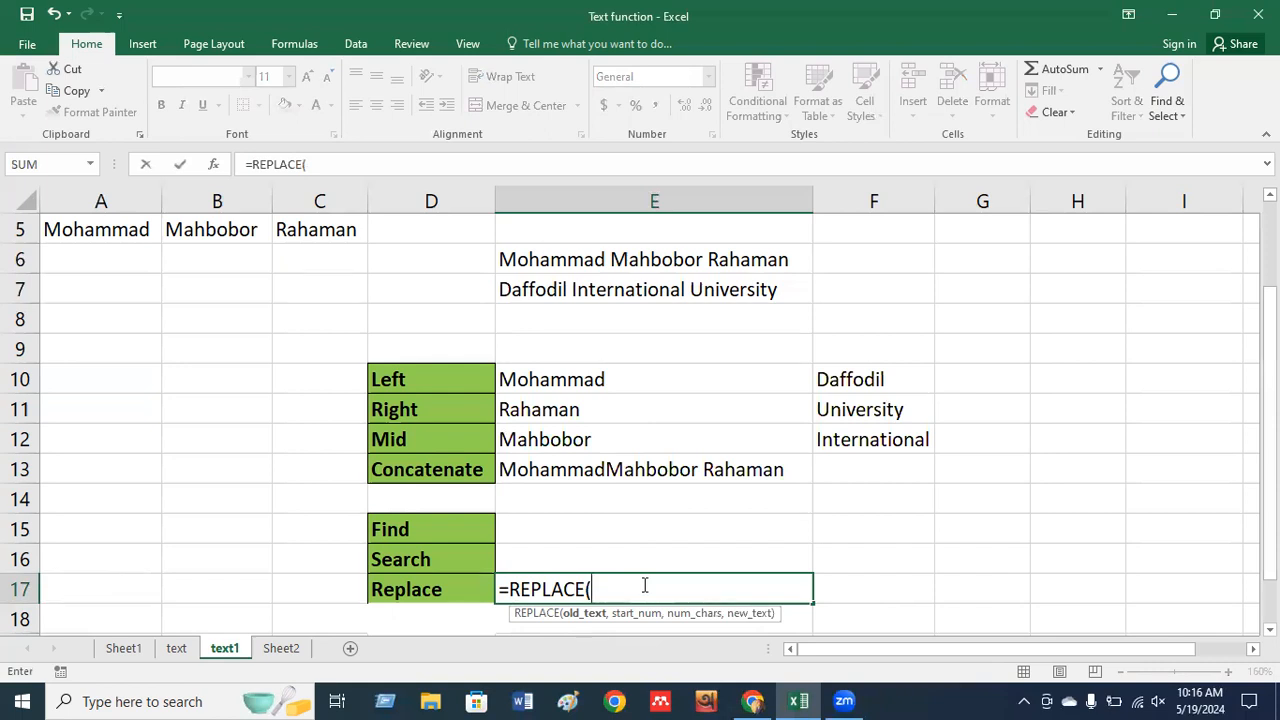
pyautogui.click(554, 290)
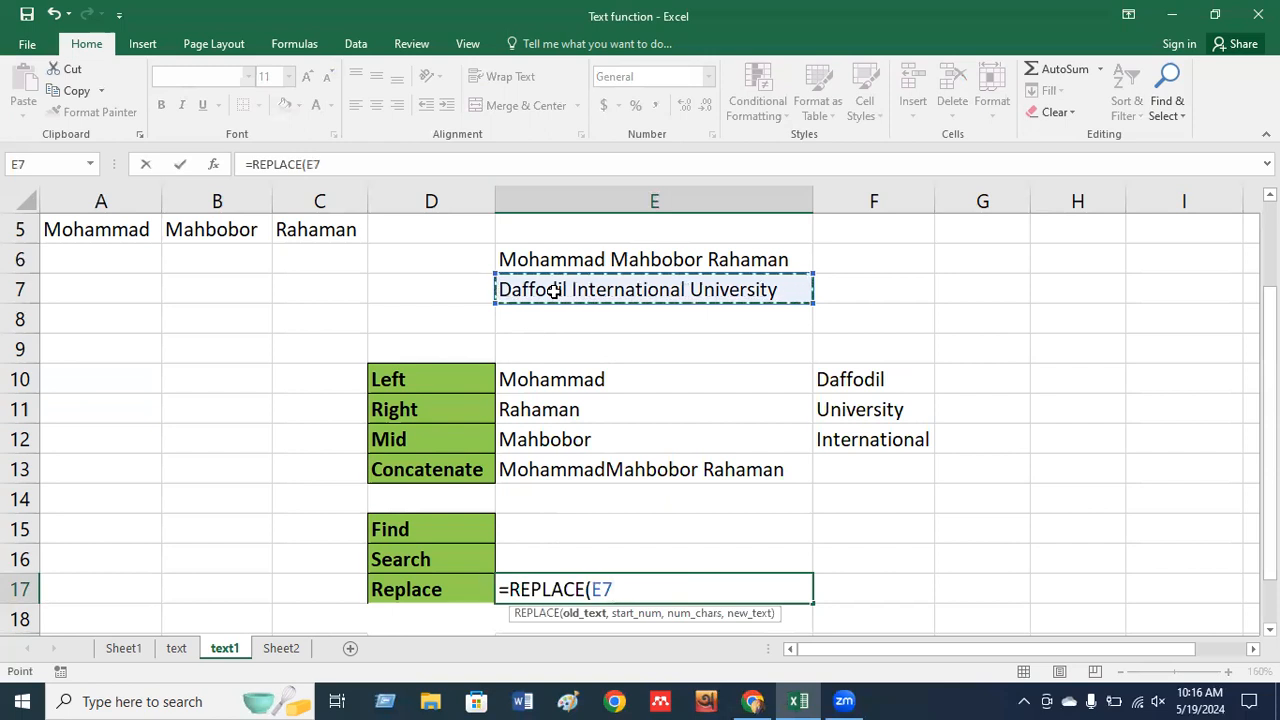
pyautogui.write(',')
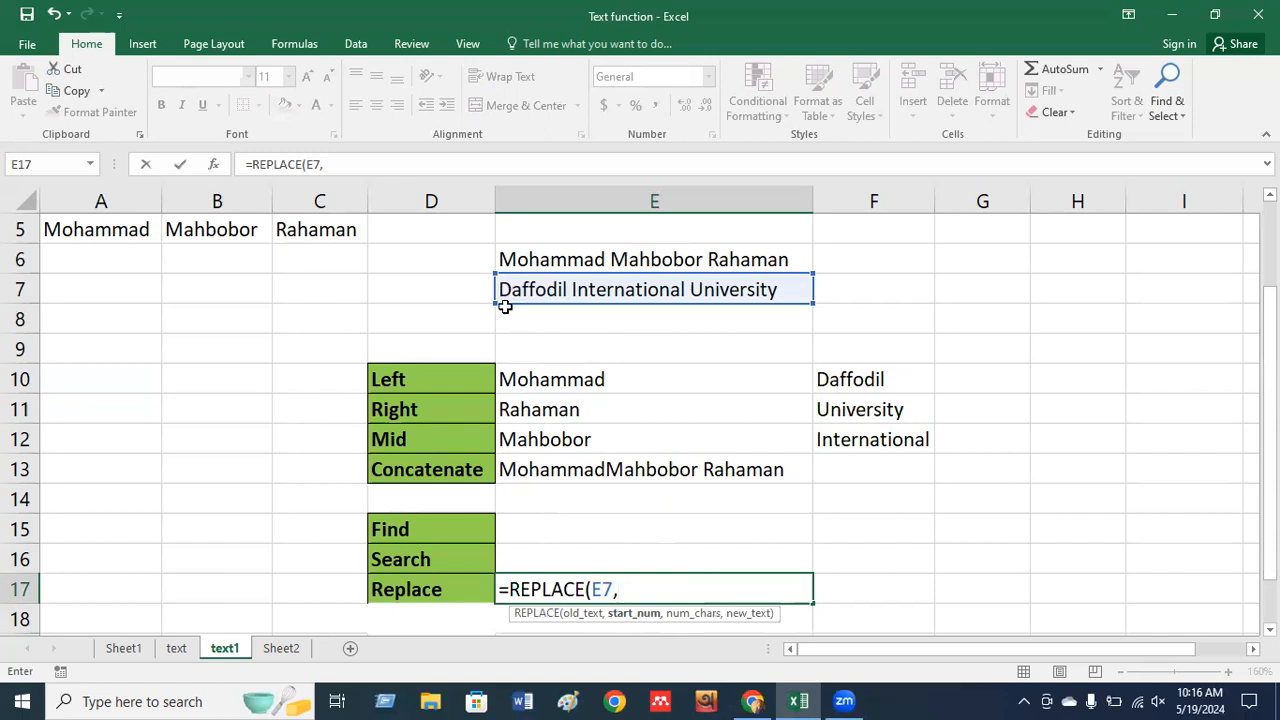
pyautogui.write('1,')
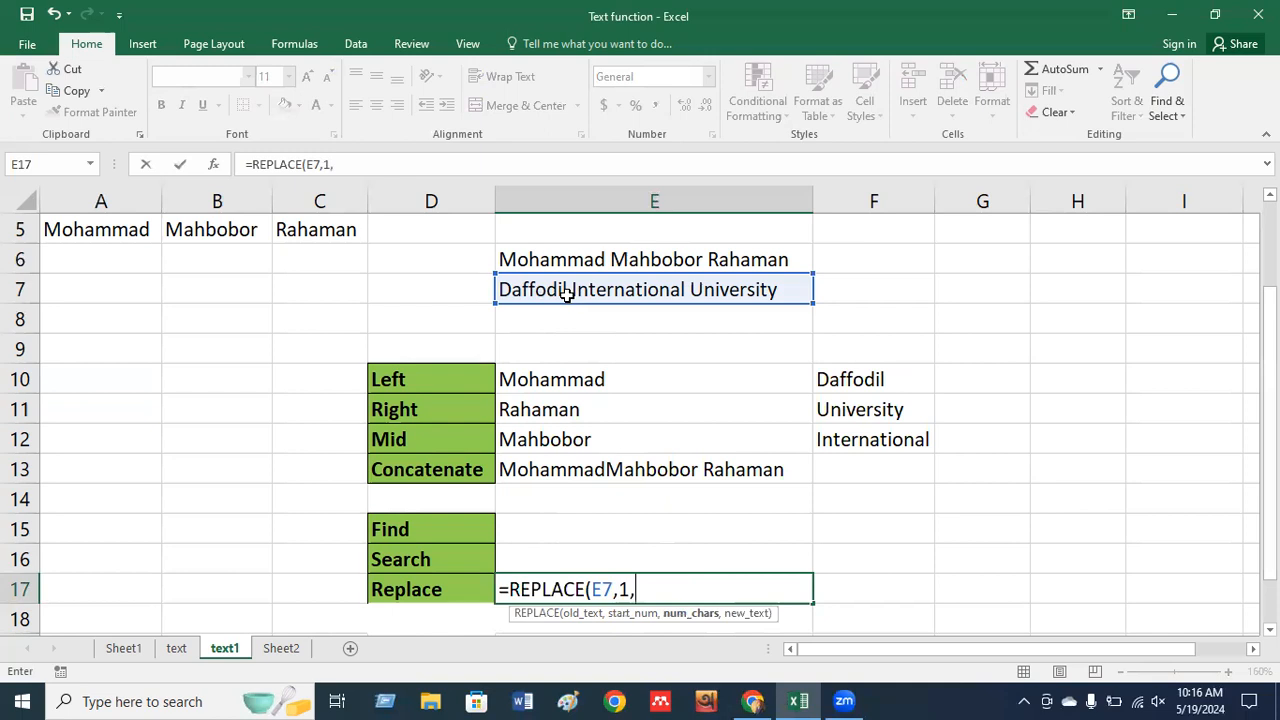
pyautogui.write('8,')
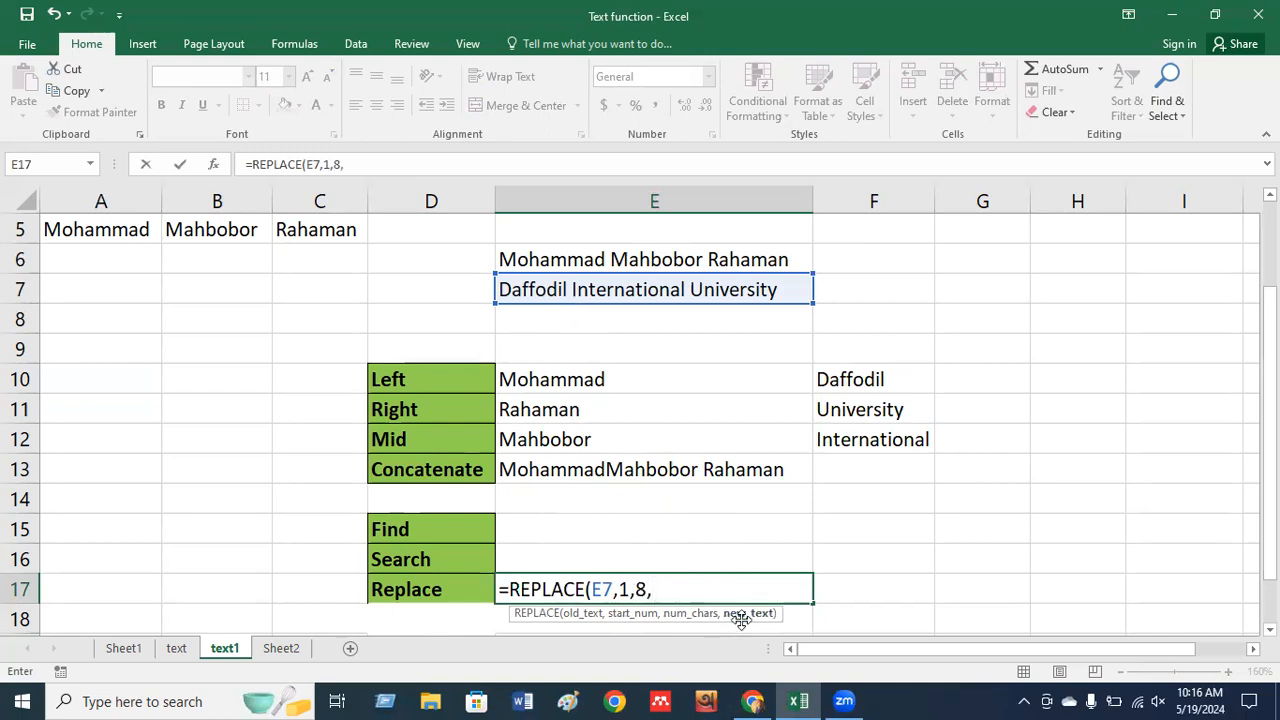
pyautogui.click(110, 229)
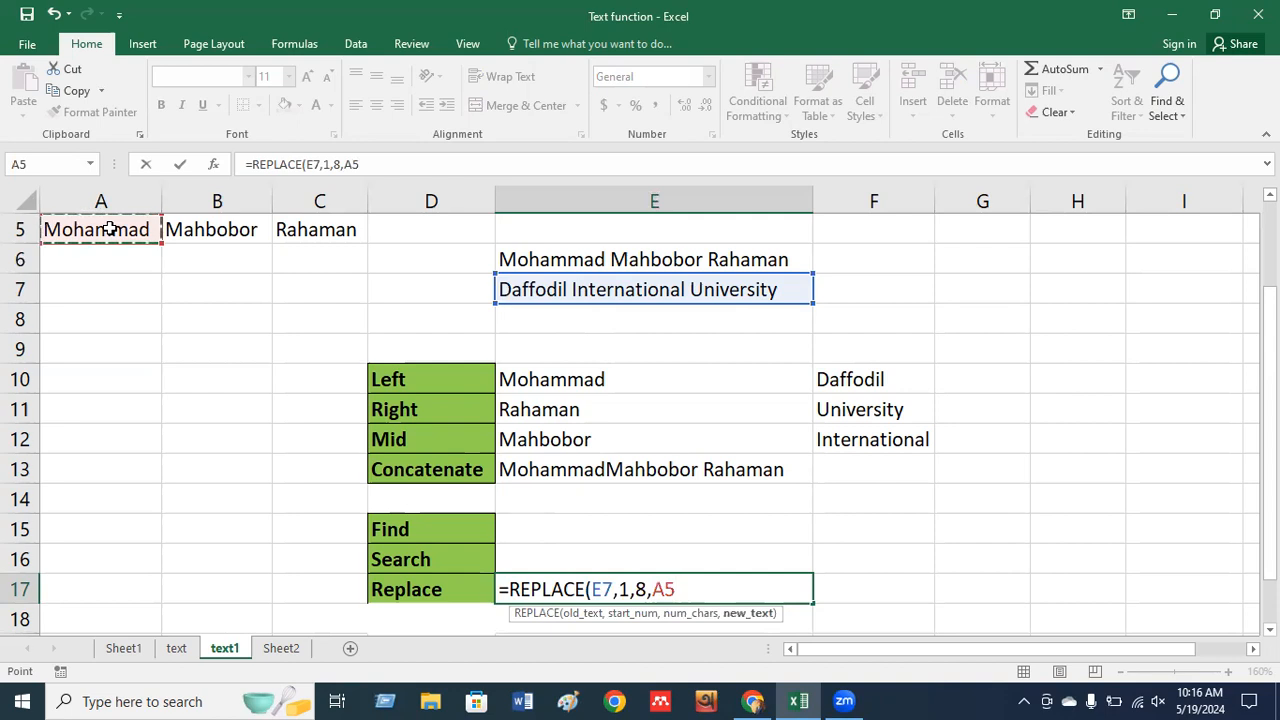
pyautogui.click(298, 229)
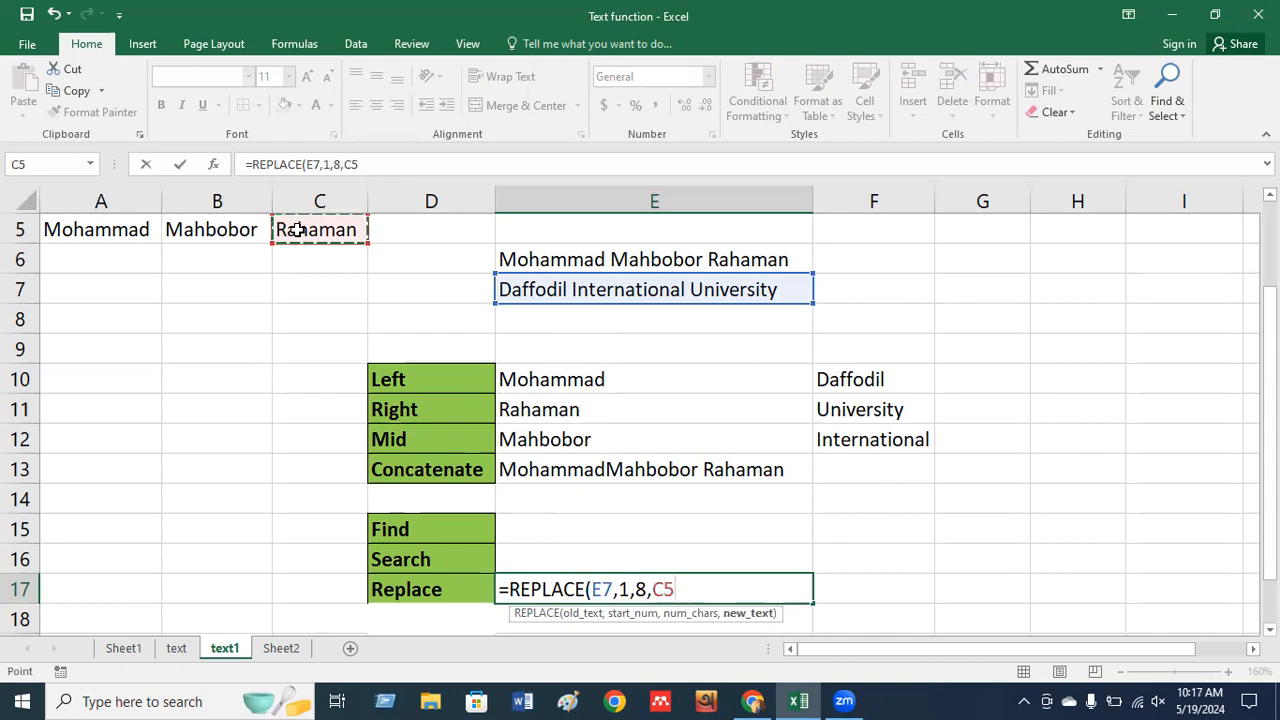
pyautogui.press('Return')
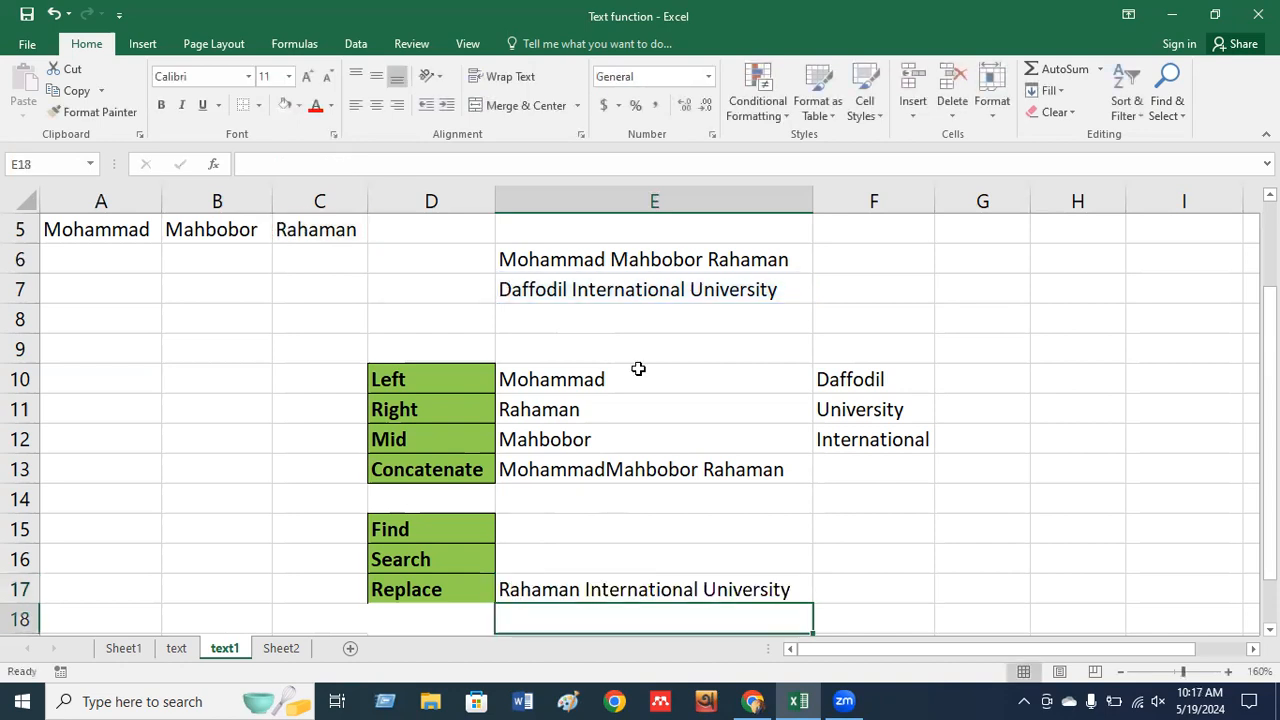
pyautogui.click(606, 289)
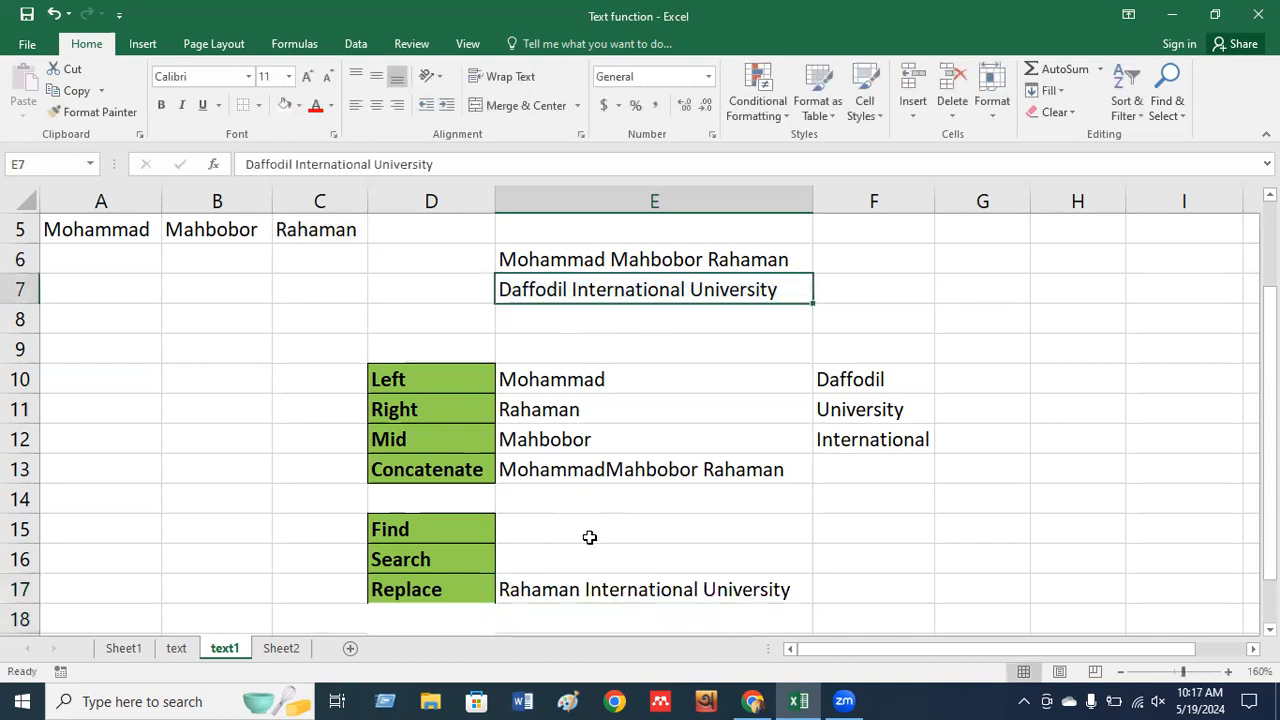
pyautogui.click(541, 592)
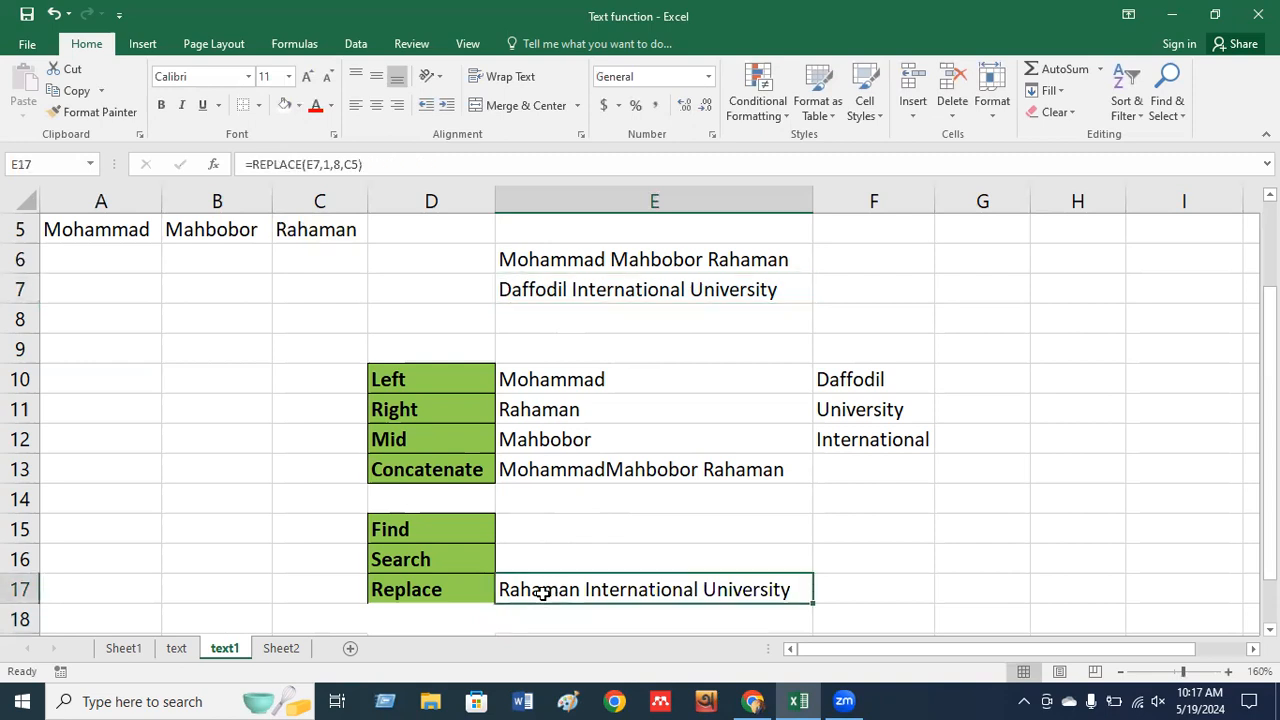
pyautogui.click(1180, 115)
pyautogui.click(1163, 157)
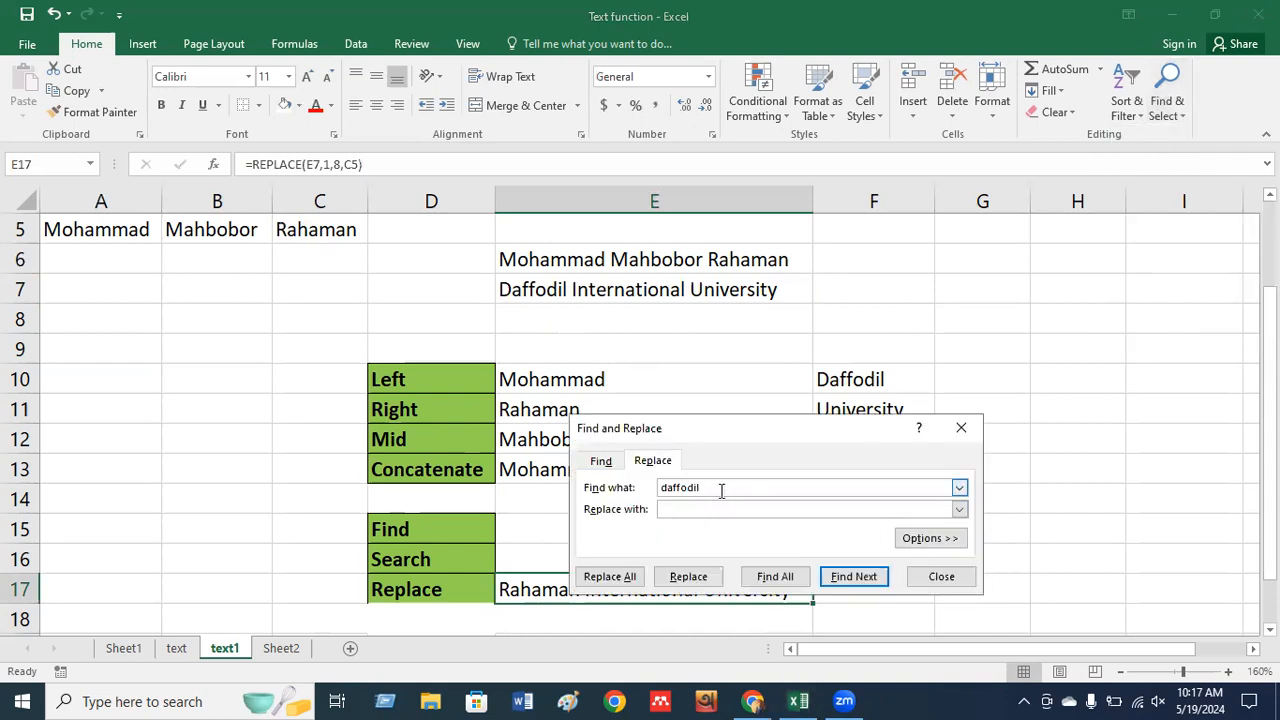
pyautogui.click(697, 508)
pyautogui.moveTo(734, 427); pyautogui.dragTo(917, 271)
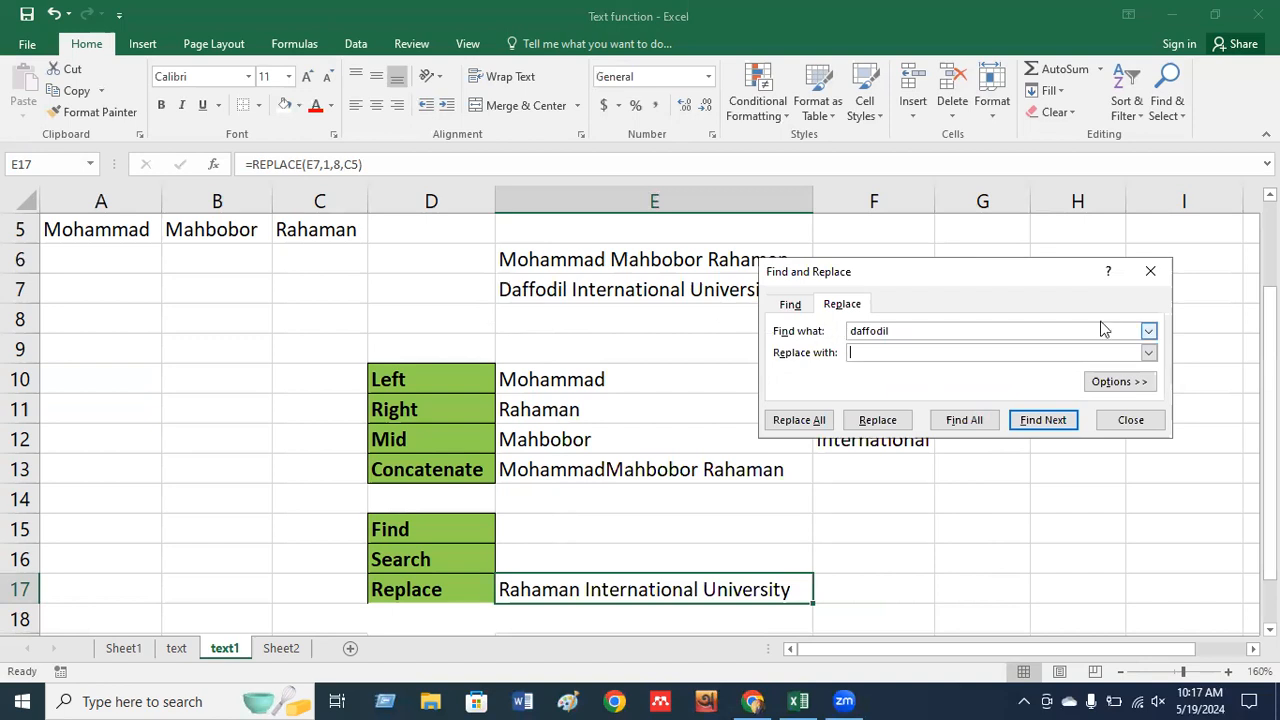
pyautogui.click(1152, 273)
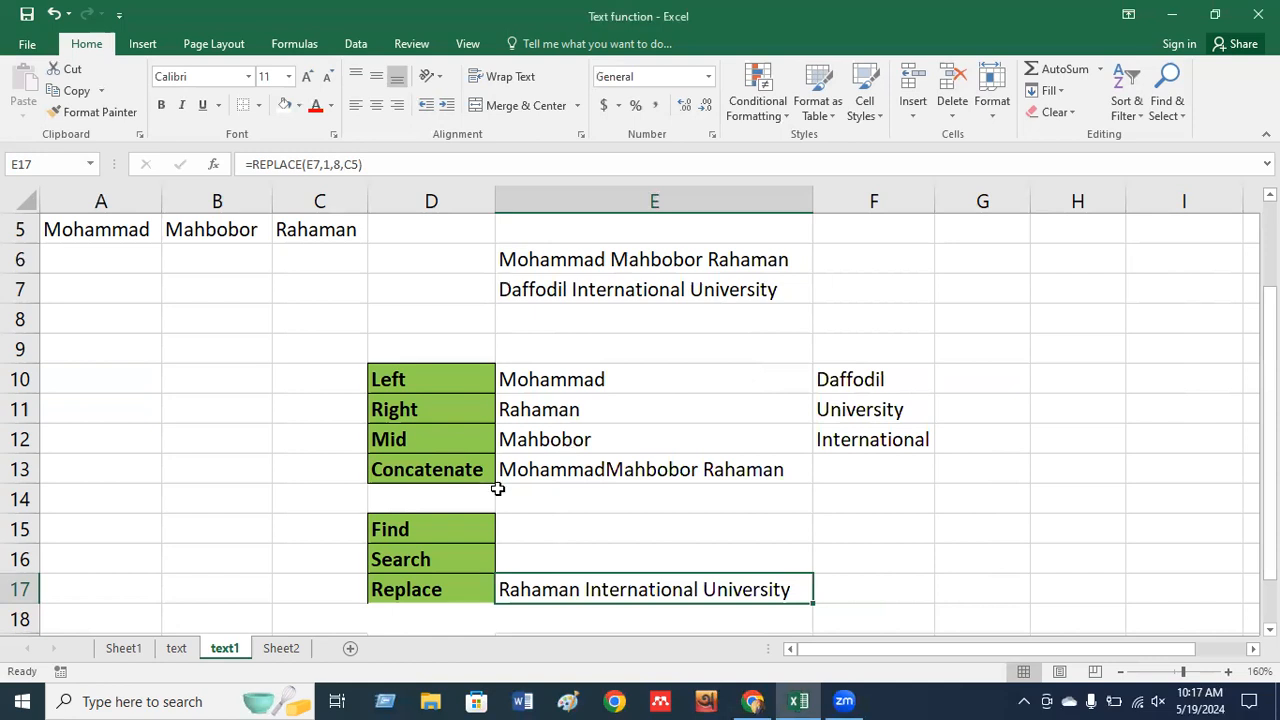
# Switch to the text sheet, zoom to 110% and widen column E to fit the product names.
pyautogui.click(176, 649)
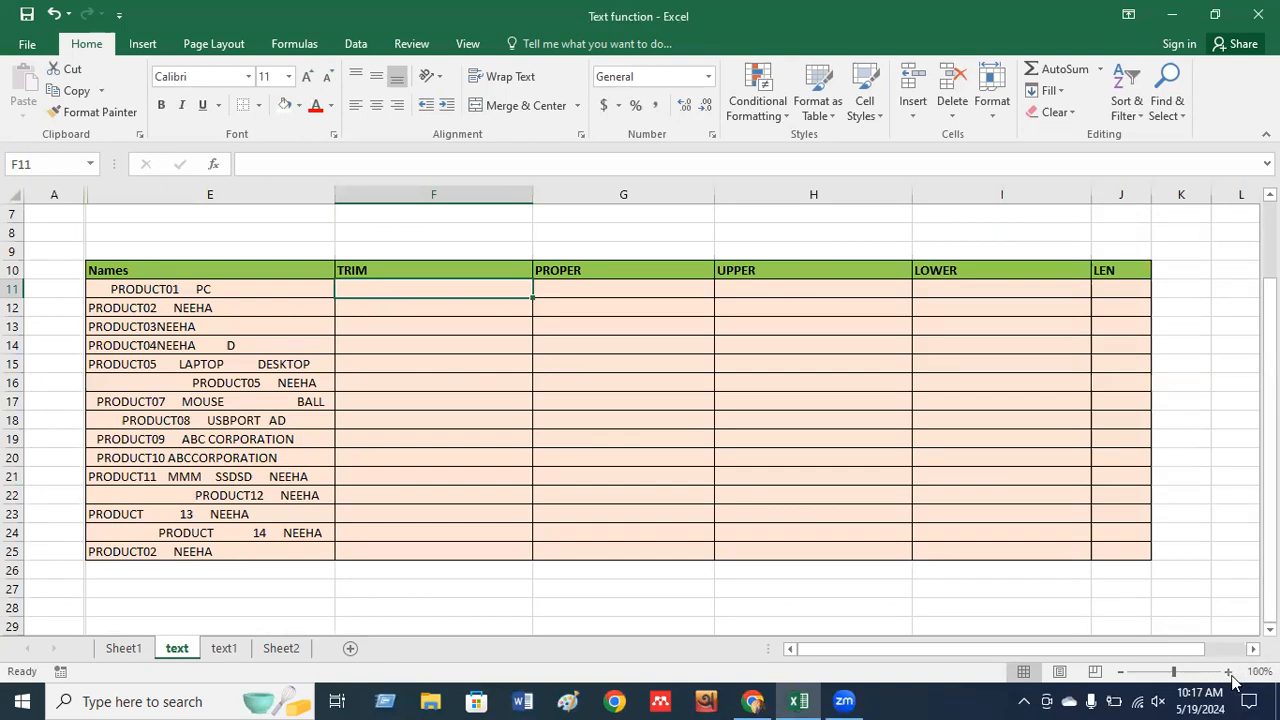
pyautogui.click(1228, 671)
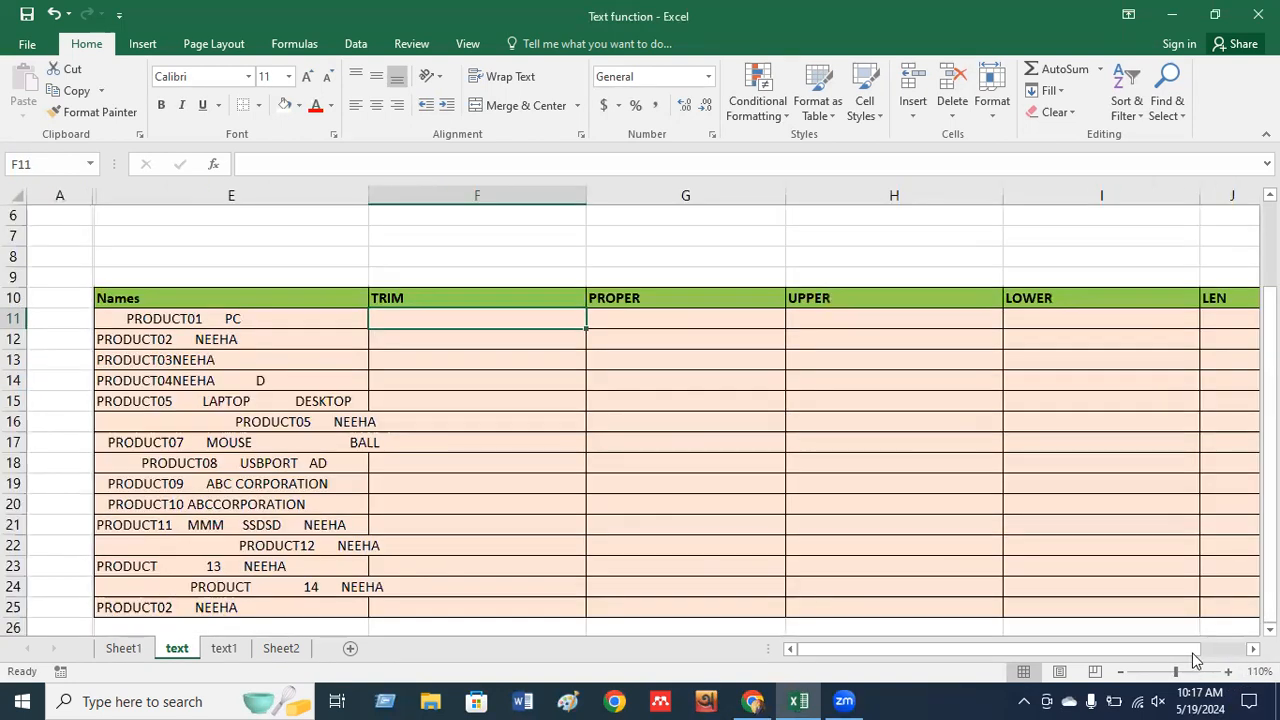
pyautogui.moveTo(1182, 657); pyautogui.dragTo(1192, 657)
pyautogui.moveTo(1201, 657); pyautogui.dragTo(1188, 657)
pyautogui.moveTo(368, 195); pyautogui.dragTo(398, 197)
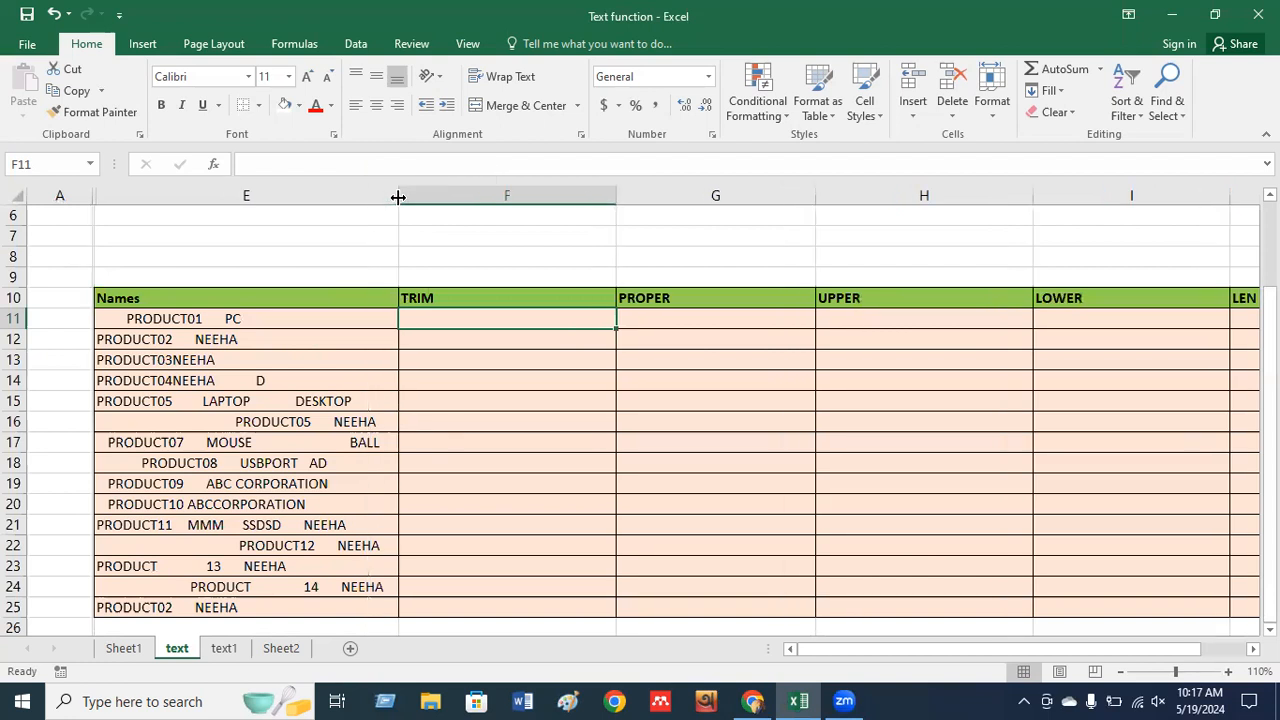
# Select E11, zoom the sheet to 120% and scroll the view down two rows.
pyautogui.click(122, 319)
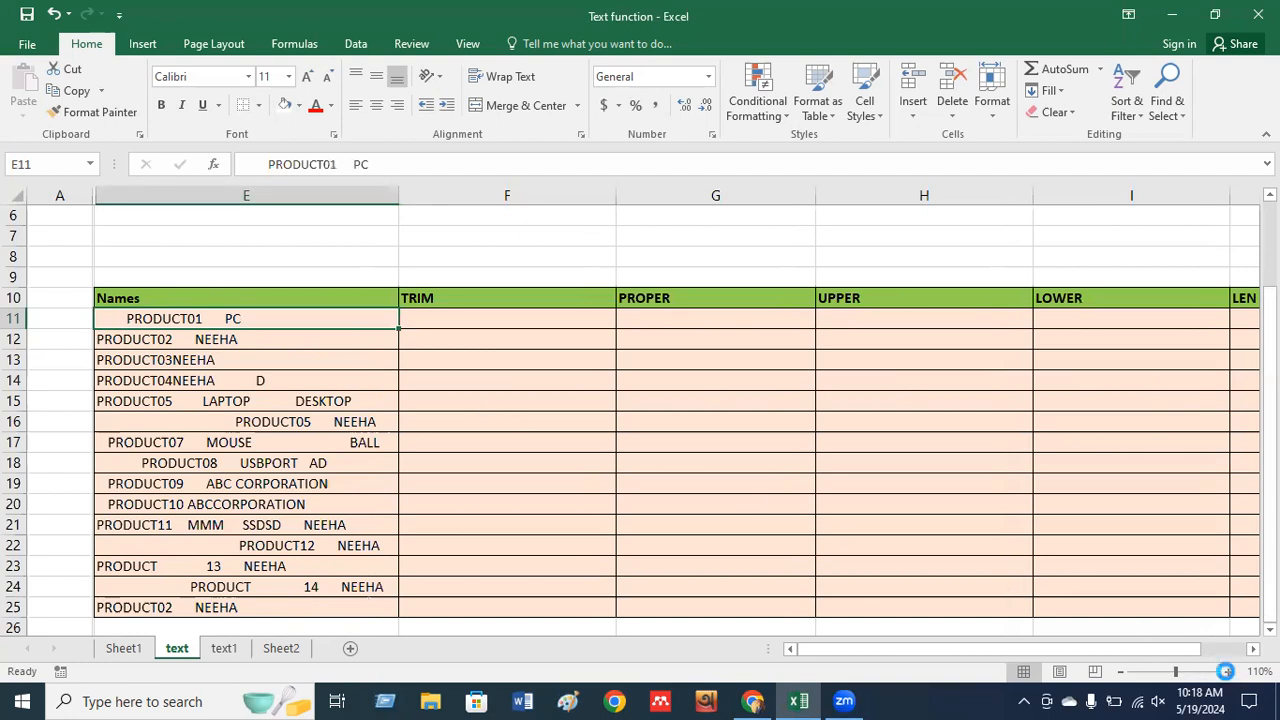
pyautogui.click(1228, 673)
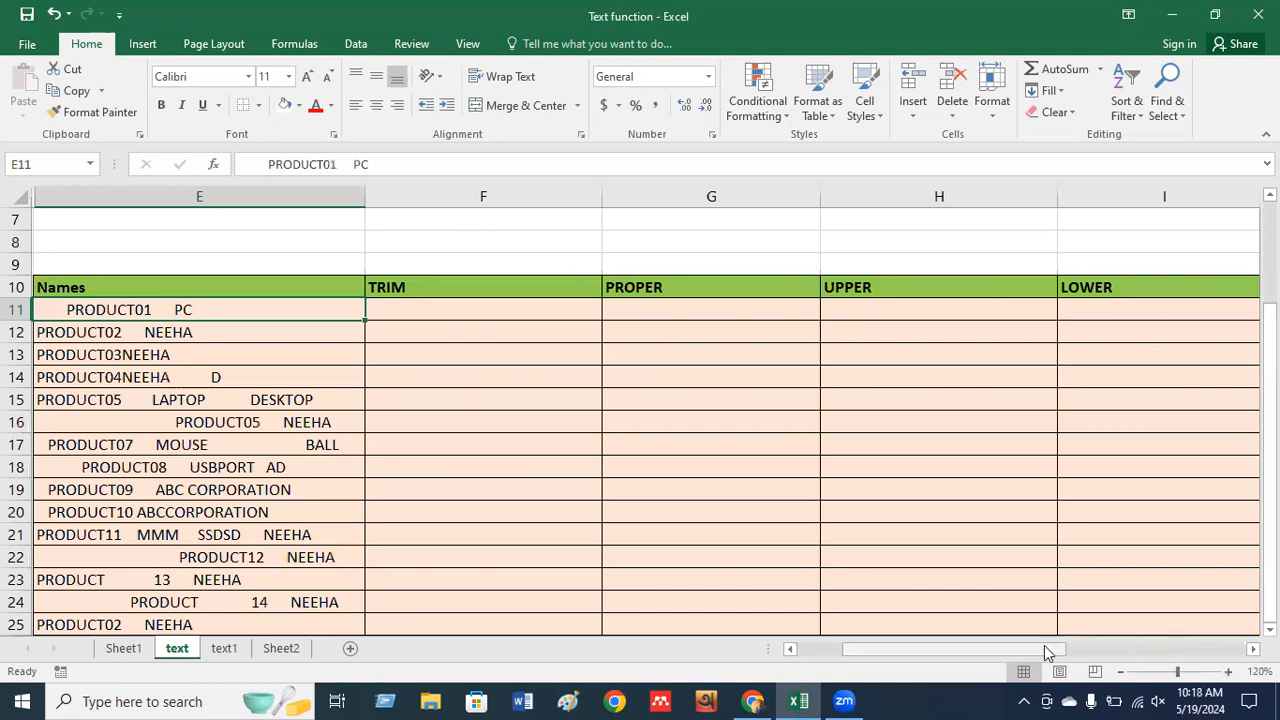
pyautogui.moveTo(1027, 656); pyautogui.dragTo(975, 651)
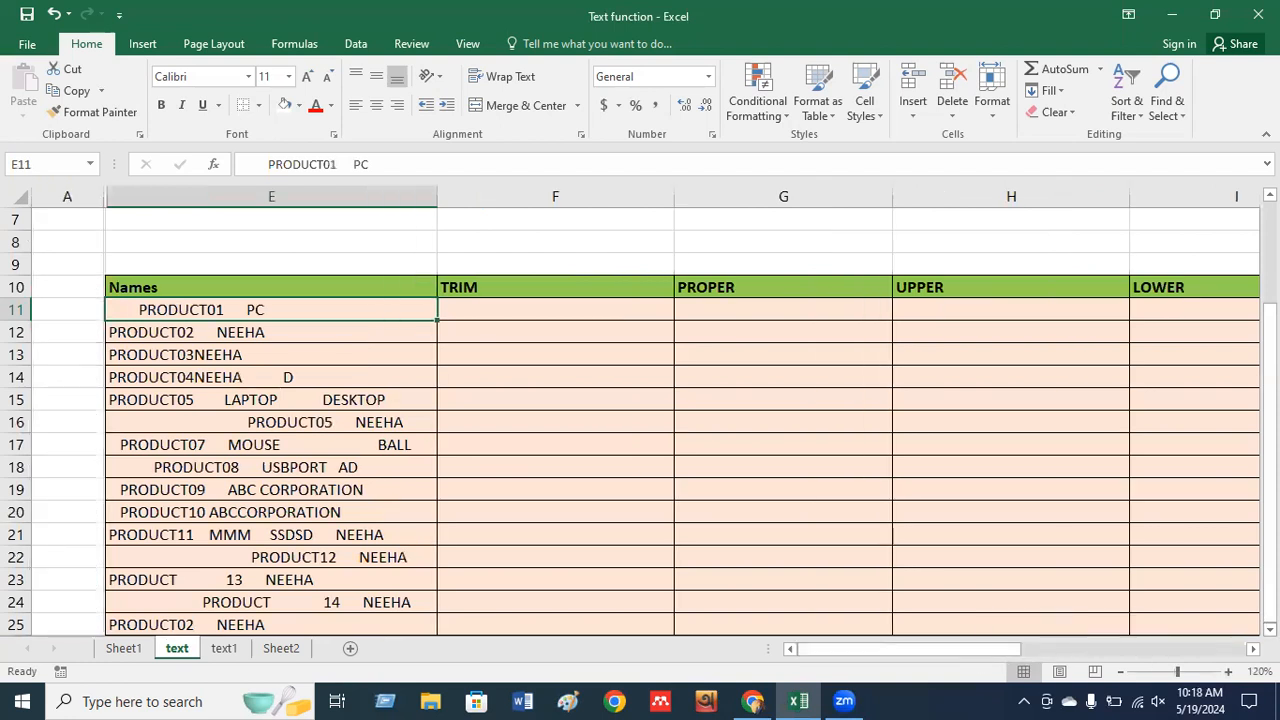
pyautogui.click(1270, 630)
pyautogui.click(1270, 630)
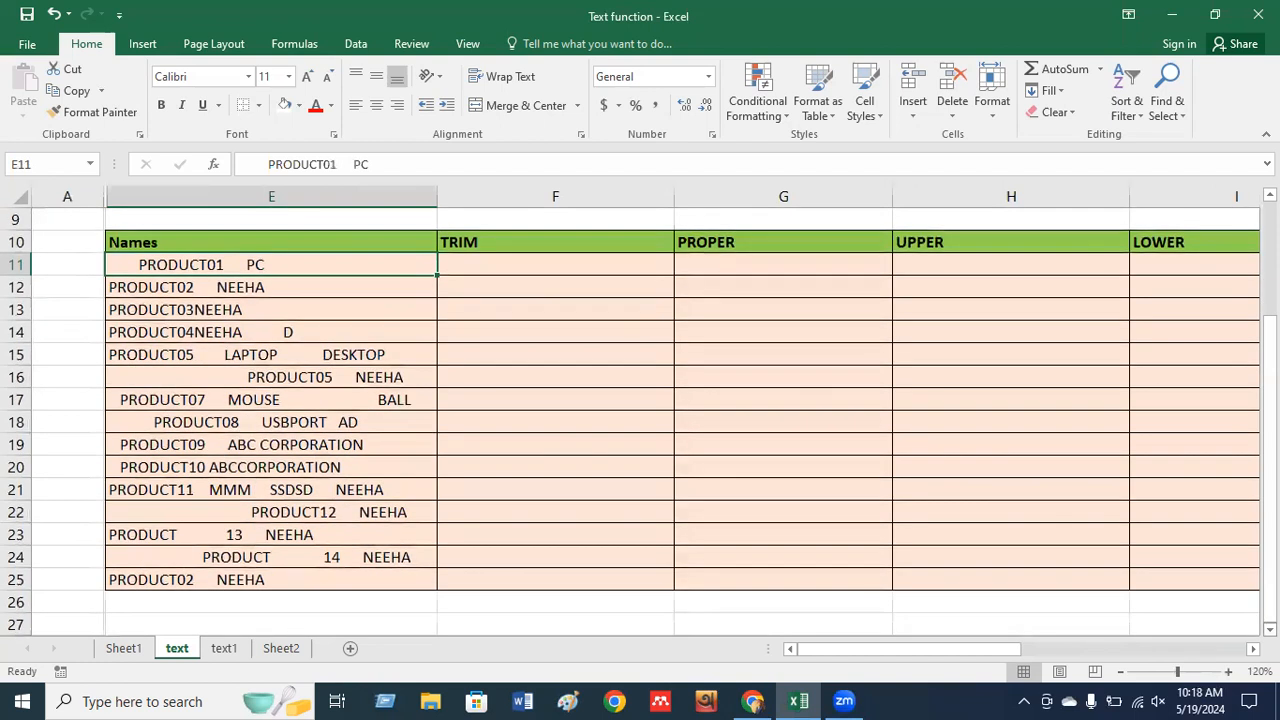
pyautogui.click(1230, 672)
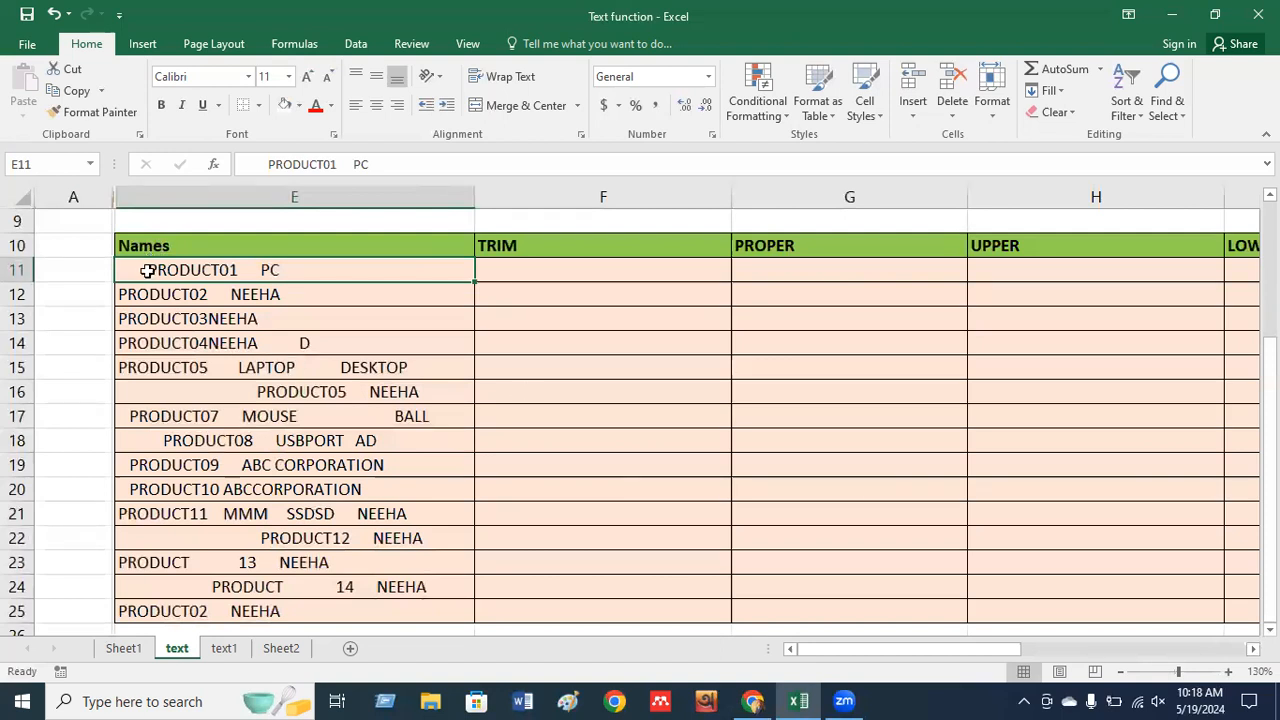
pyautogui.doubleClick(148, 270)
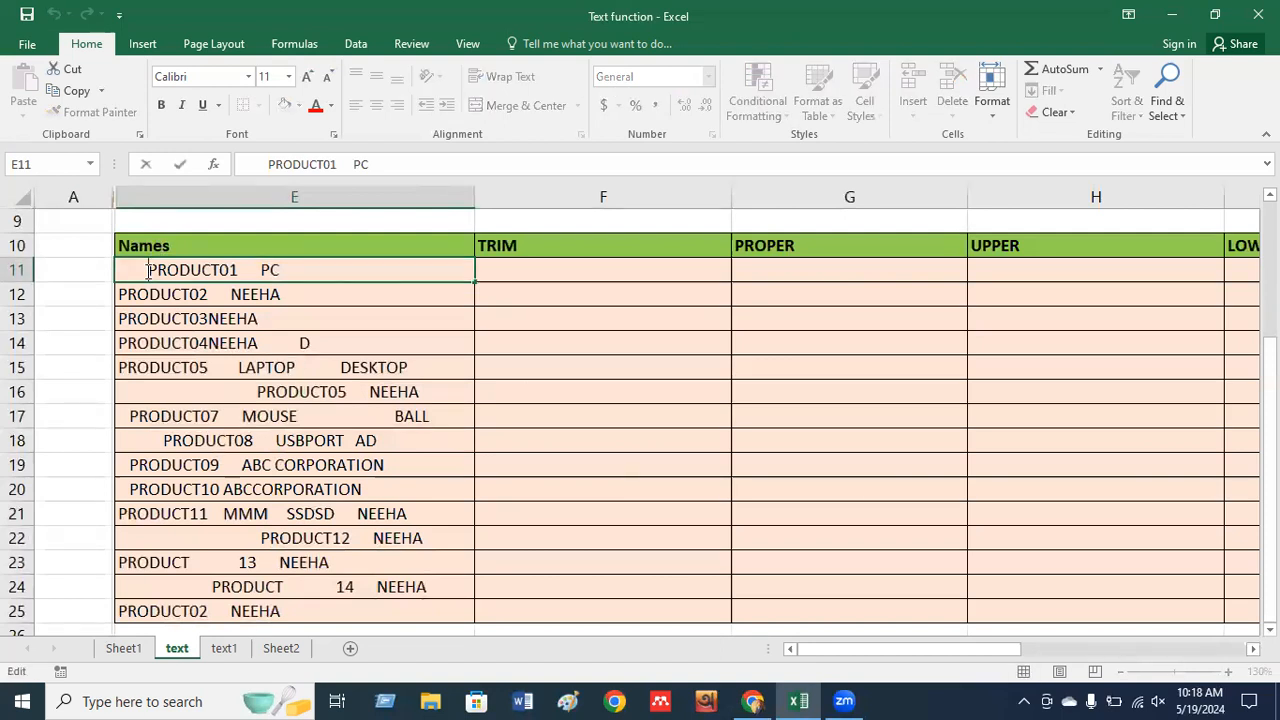
pyautogui.press('Left')
pyautogui.press('Left')
pyautogui.press('Left')
pyautogui.press('Left')
pyautogui.press('Left')
pyautogui.press('Left')
pyautogui.press('Left')
pyautogui.press('Right')
pyautogui.press('Right')
pyautogui.press('Right')
pyautogui.press('Right')
pyautogui.press('Right')
pyautogui.press('Right')
pyautogui.press('Right')
pyautogui.doubleClick(238, 265)
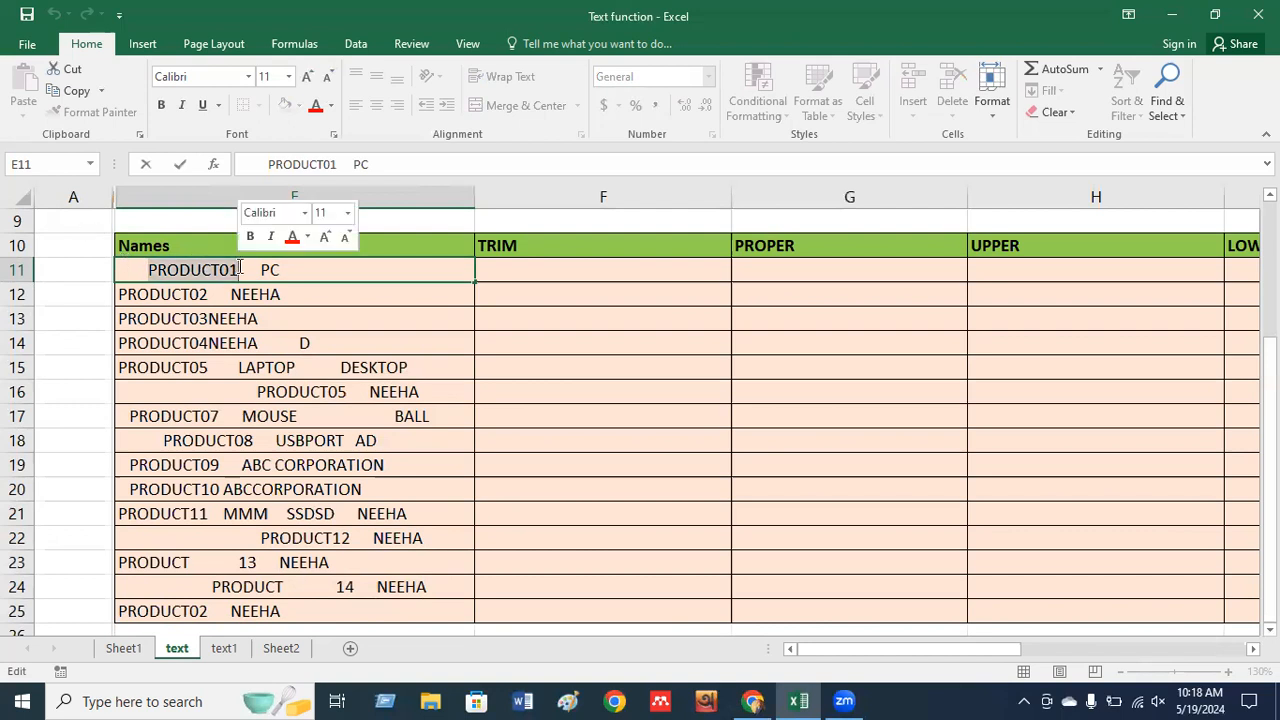
pyautogui.click(240, 267)
pyautogui.press('Right')
pyautogui.press('Right')
pyautogui.press('Right')
pyautogui.press('Right')
pyautogui.press('Right')
pyautogui.press('Right')
pyautogui.press('Right')
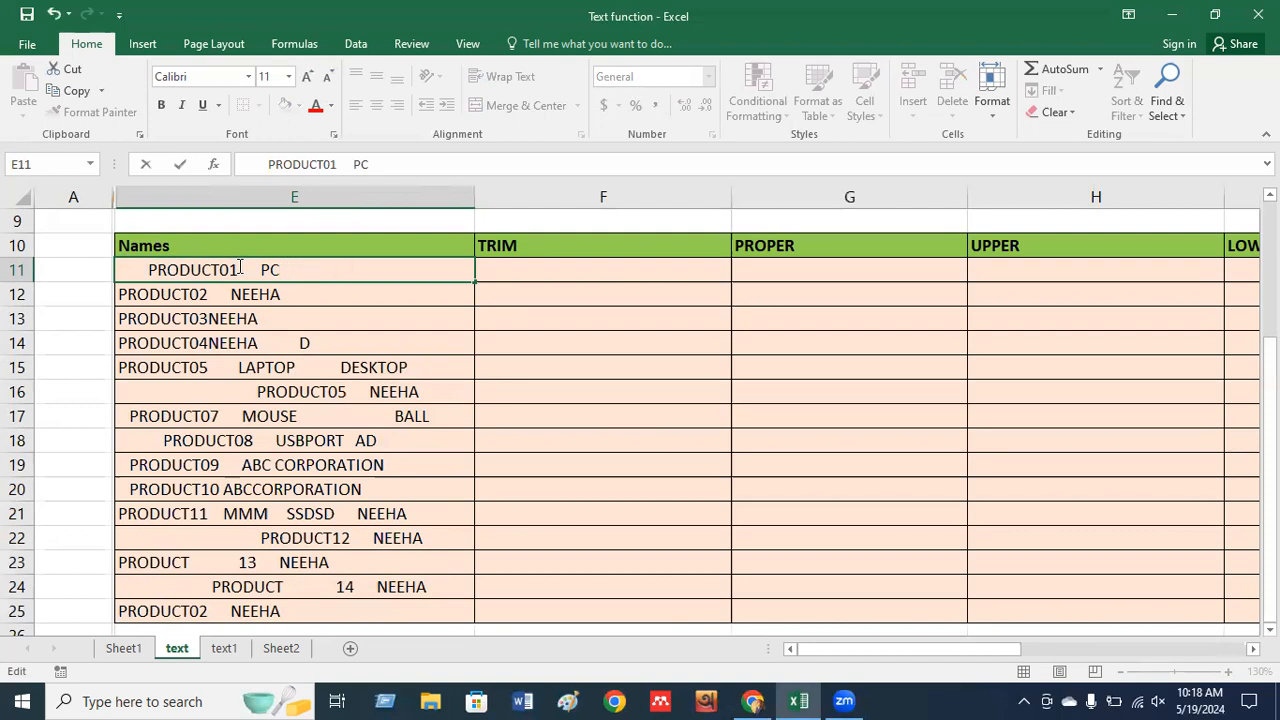
pyautogui.click(257, 483)
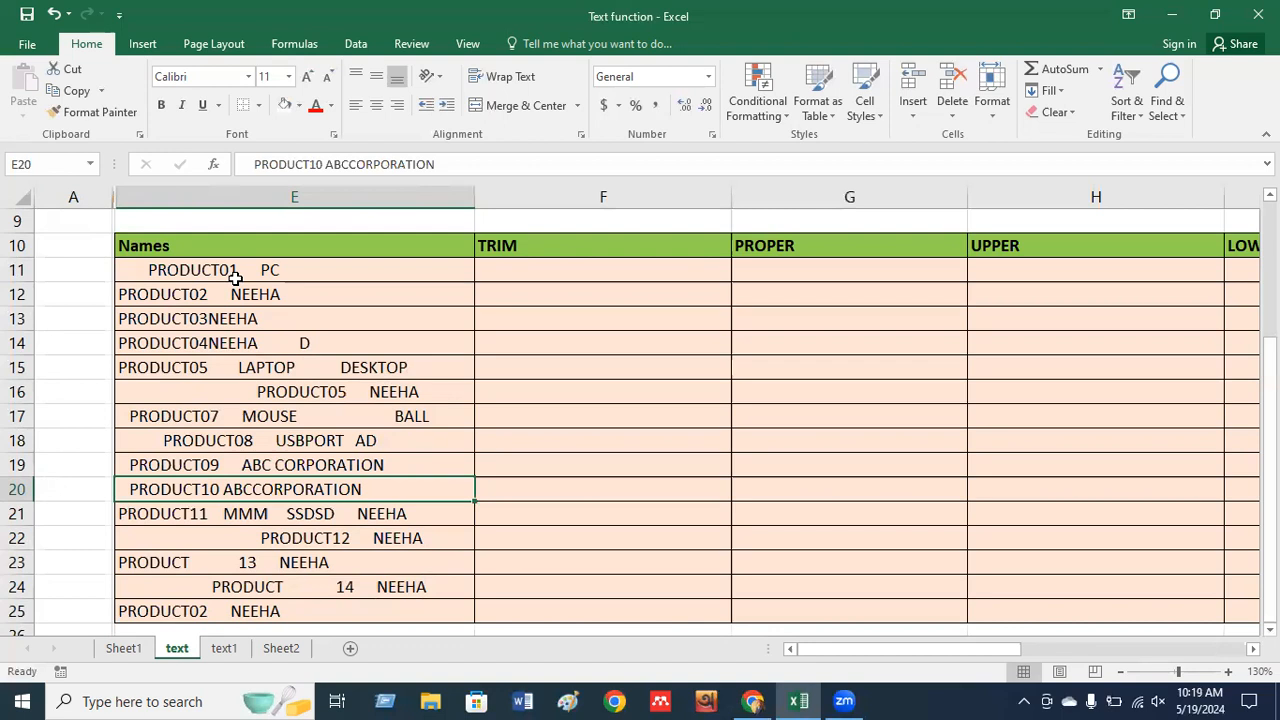
pyautogui.click(520, 273)
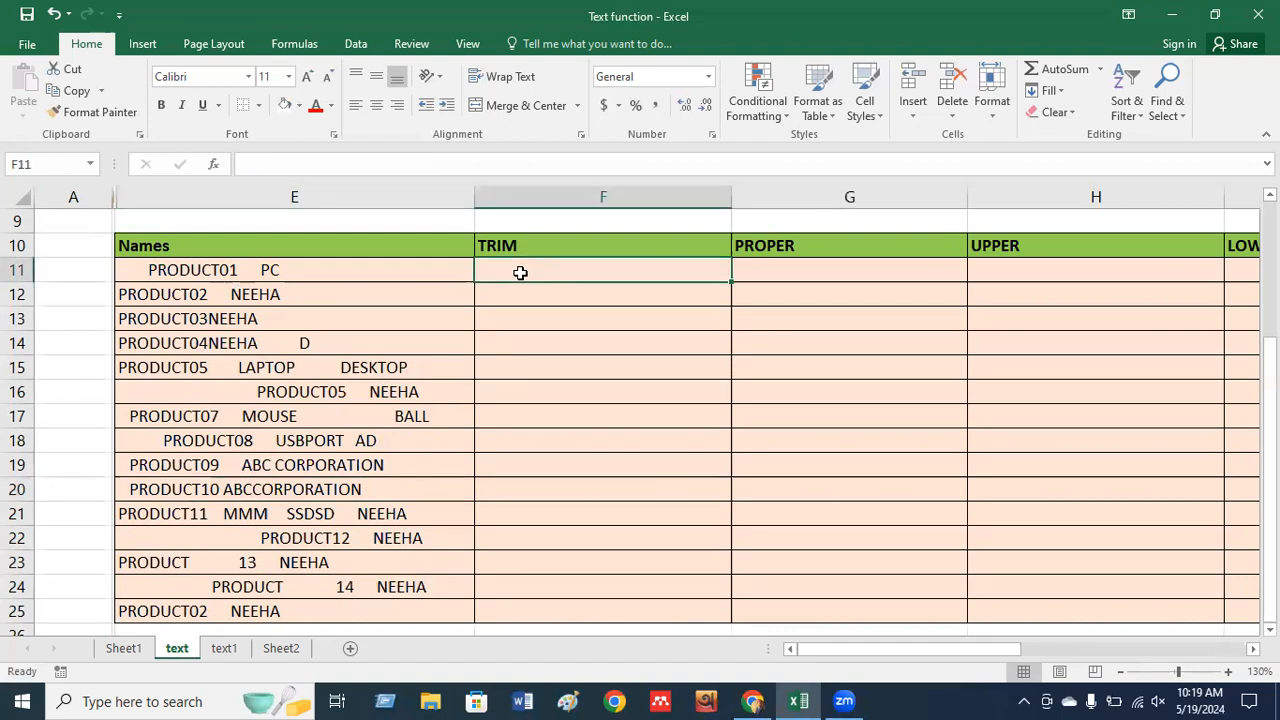
# Enter =TRIM(E11) in F11 to strip the first product name's extra spaces.
pyautogui.write('=trim')
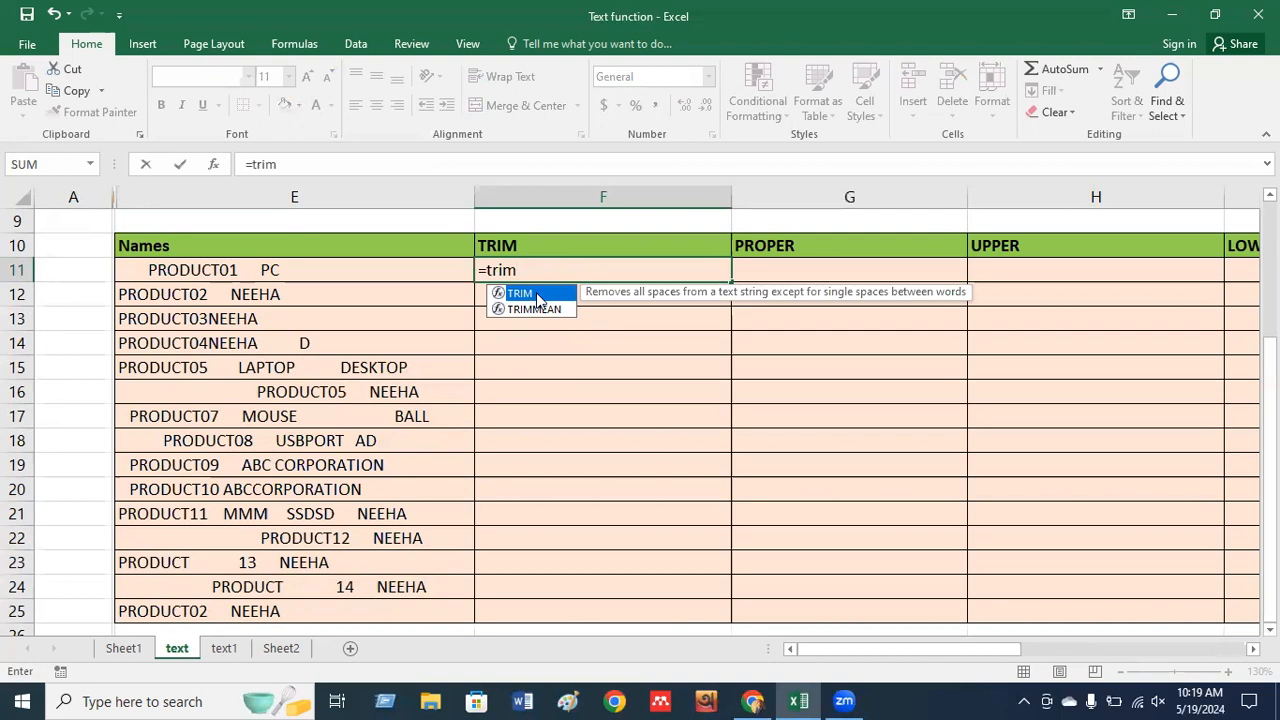
pyautogui.doubleClick(536, 296)
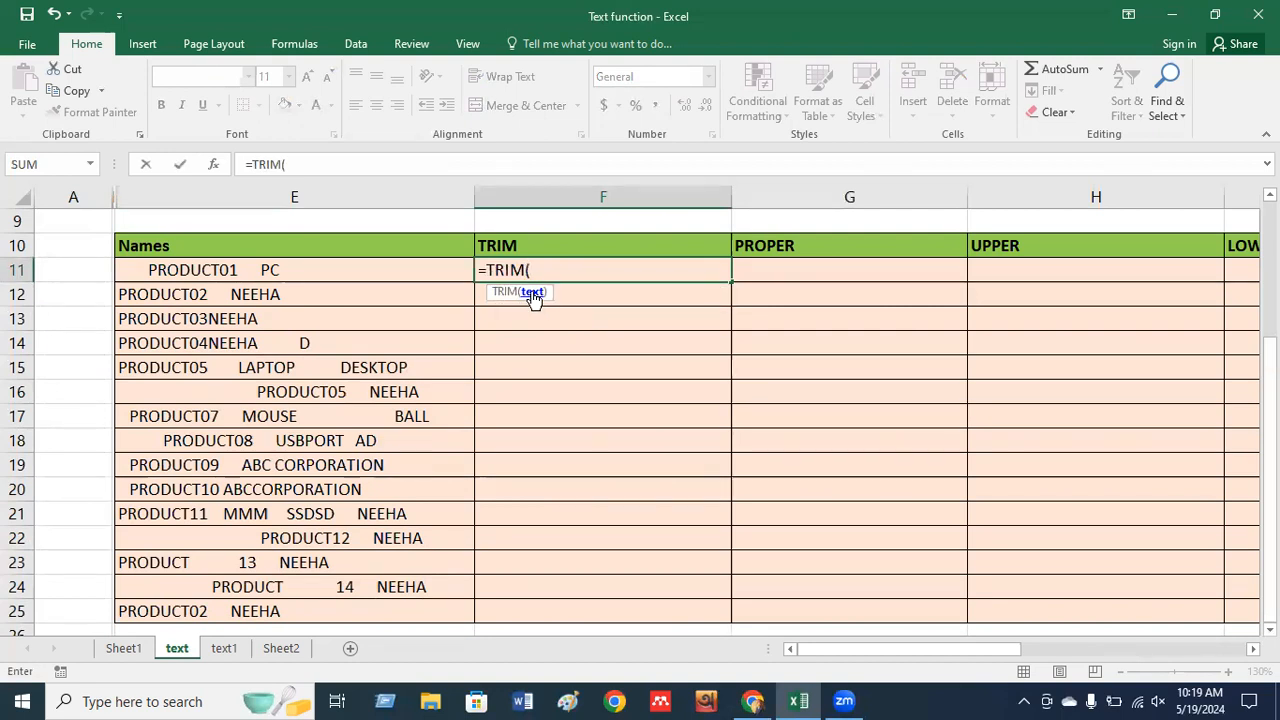
pyautogui.click(327, 270)
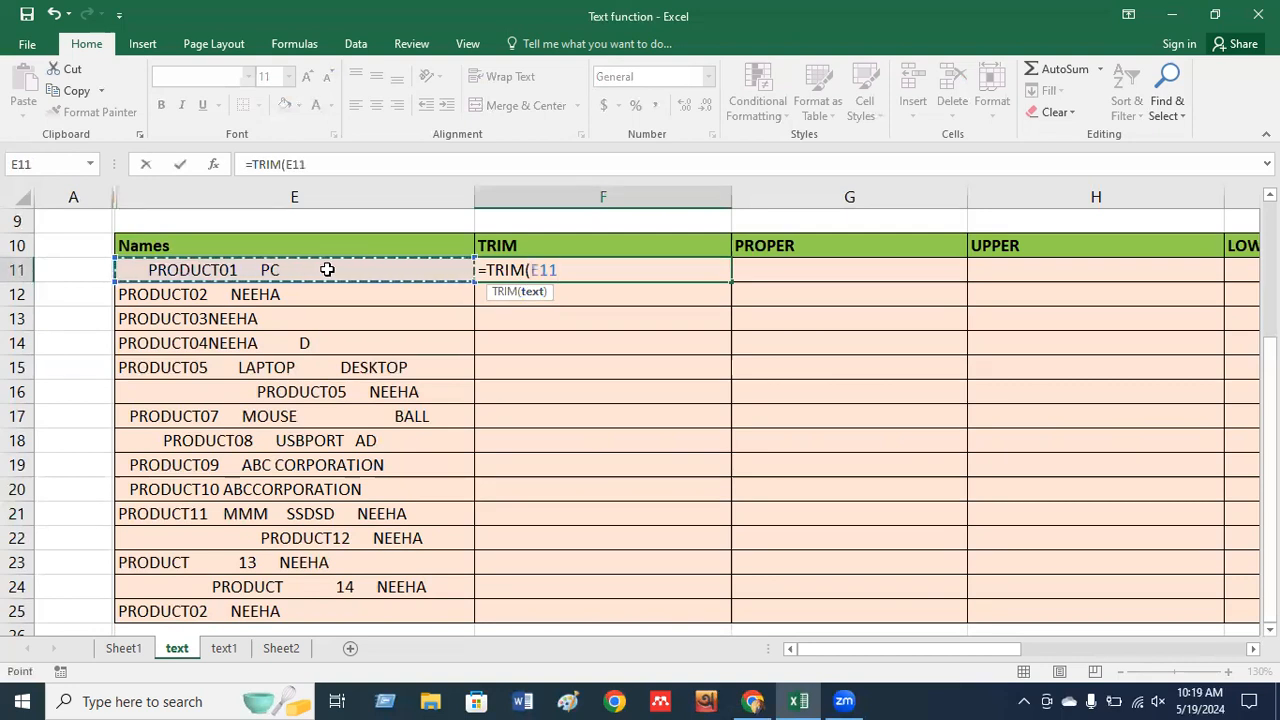
pyautogui.press('Return')
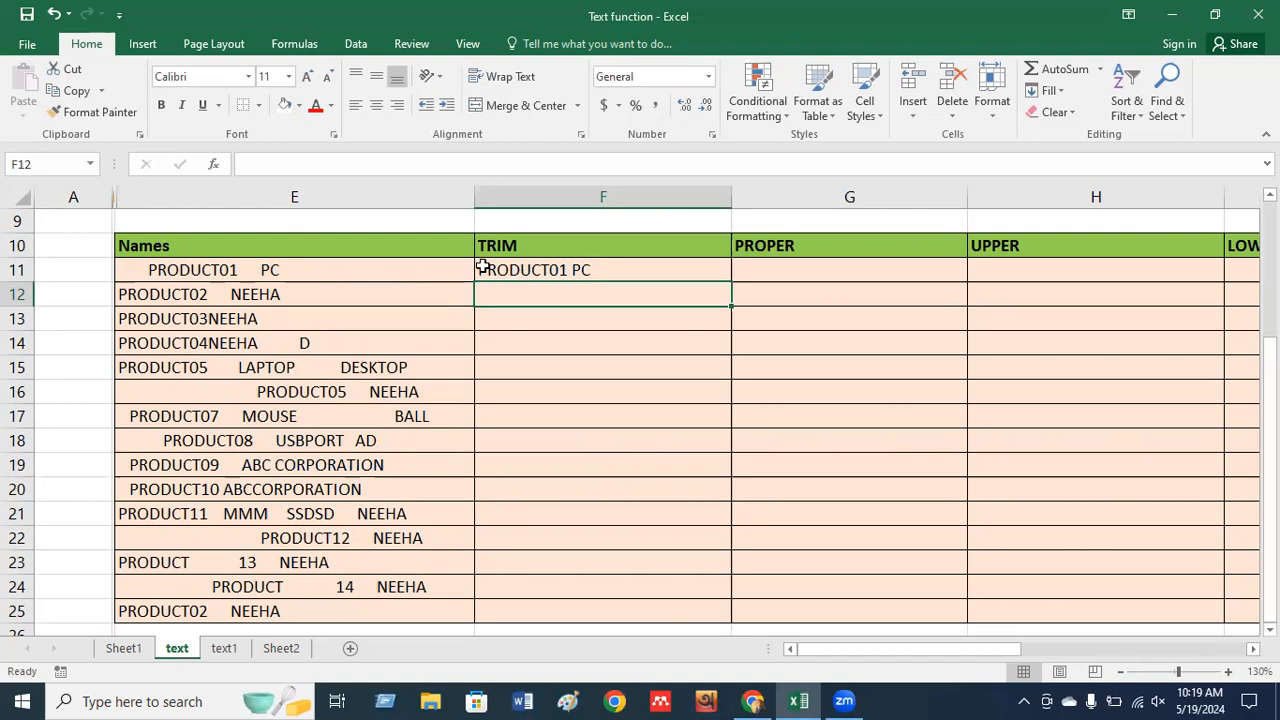
pyautogui.click(571, 270)
pyautogui.doubleClick(571, 270)
pyautogui.press('Return')
# Compare the spaced-out original names, then fill the TRIM formula down to F25.
pyautogui.click(292, 296)
pyautogui.click(272, 370)
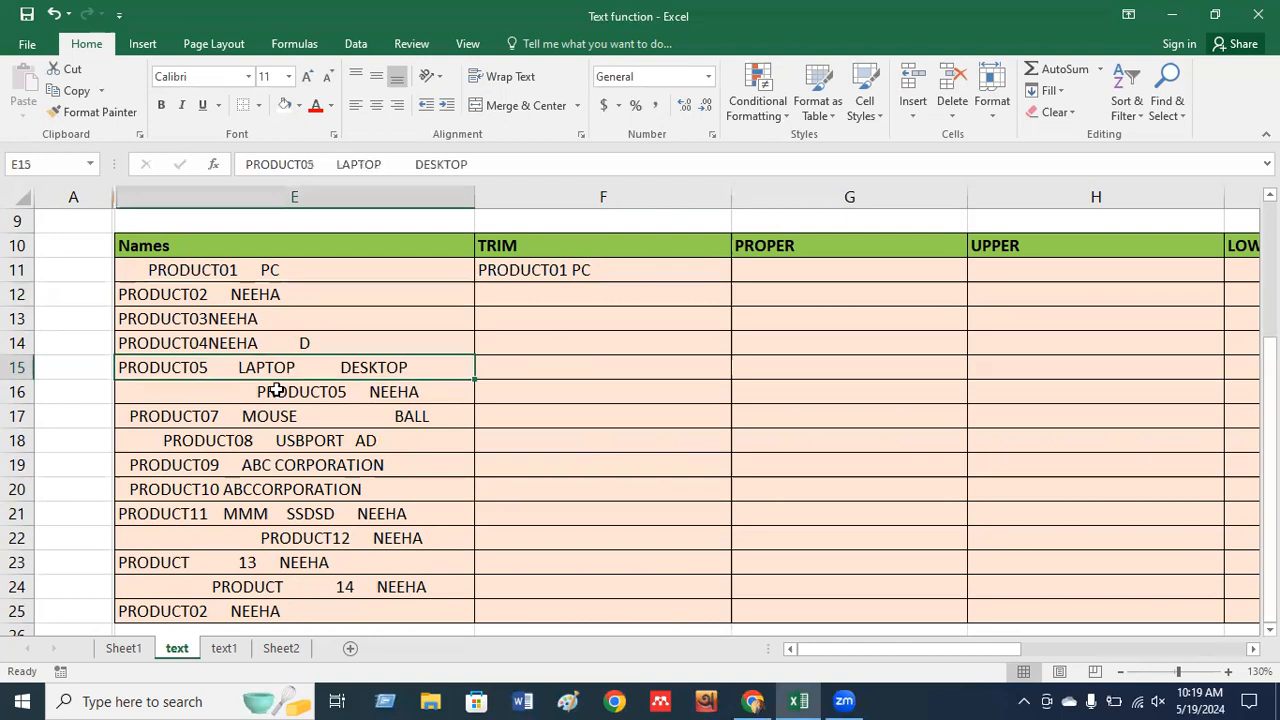
pyautogui.click(276, 432)
pyautogui.click(610, 274)
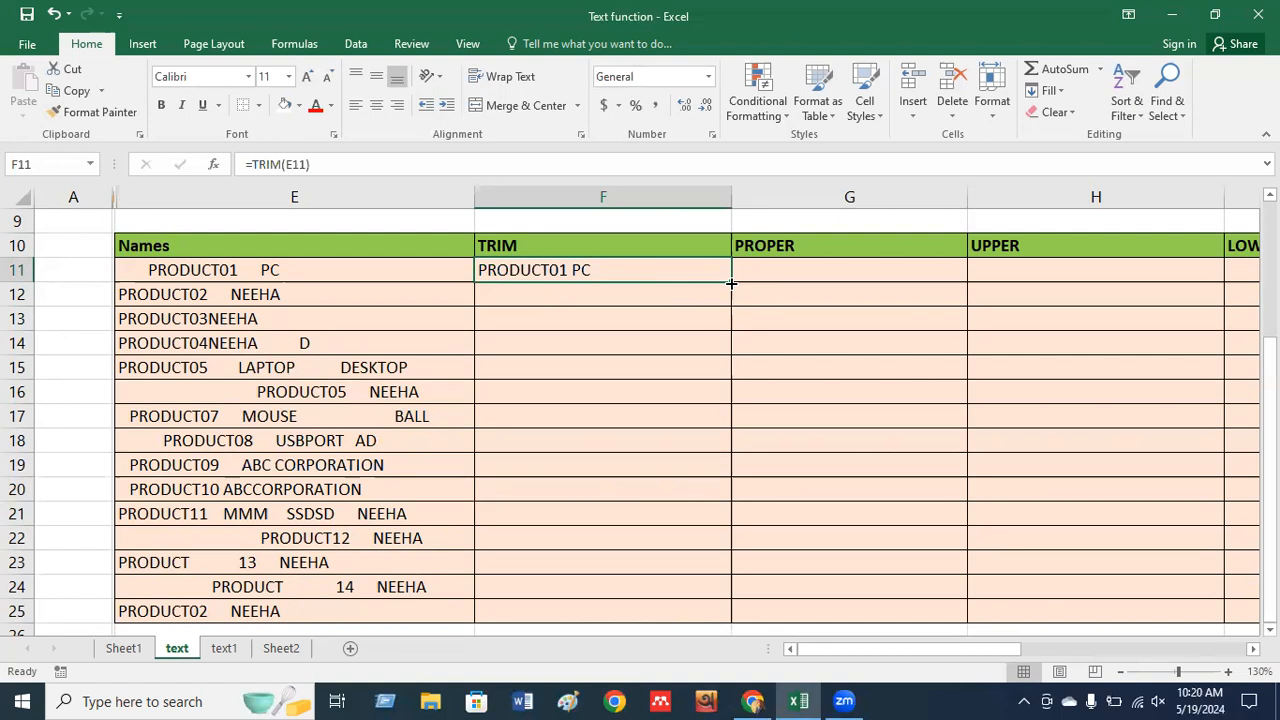
pyautogui.moveTo(731, 283); pyautogui.dragTo(728, 621)
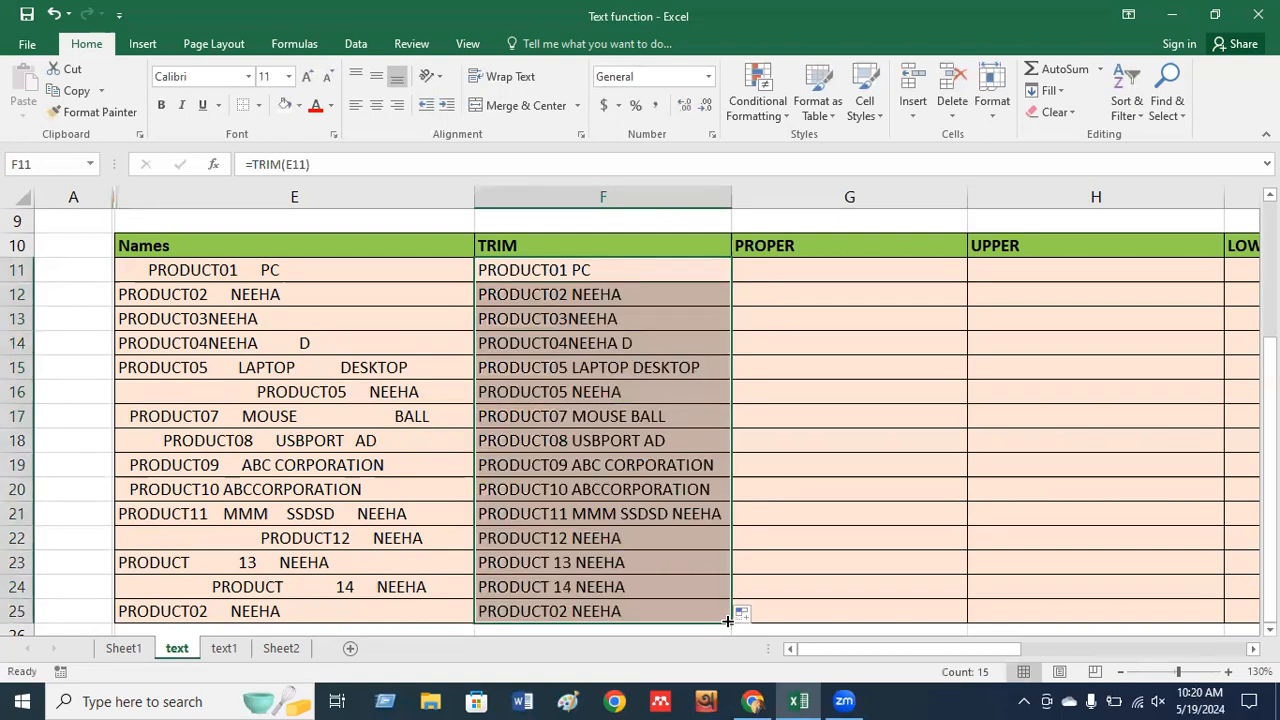
# Compare the PRODUCT12 and PRODUCT 13 originals against their trimmed versions.
pyautogui.click(217, 543)
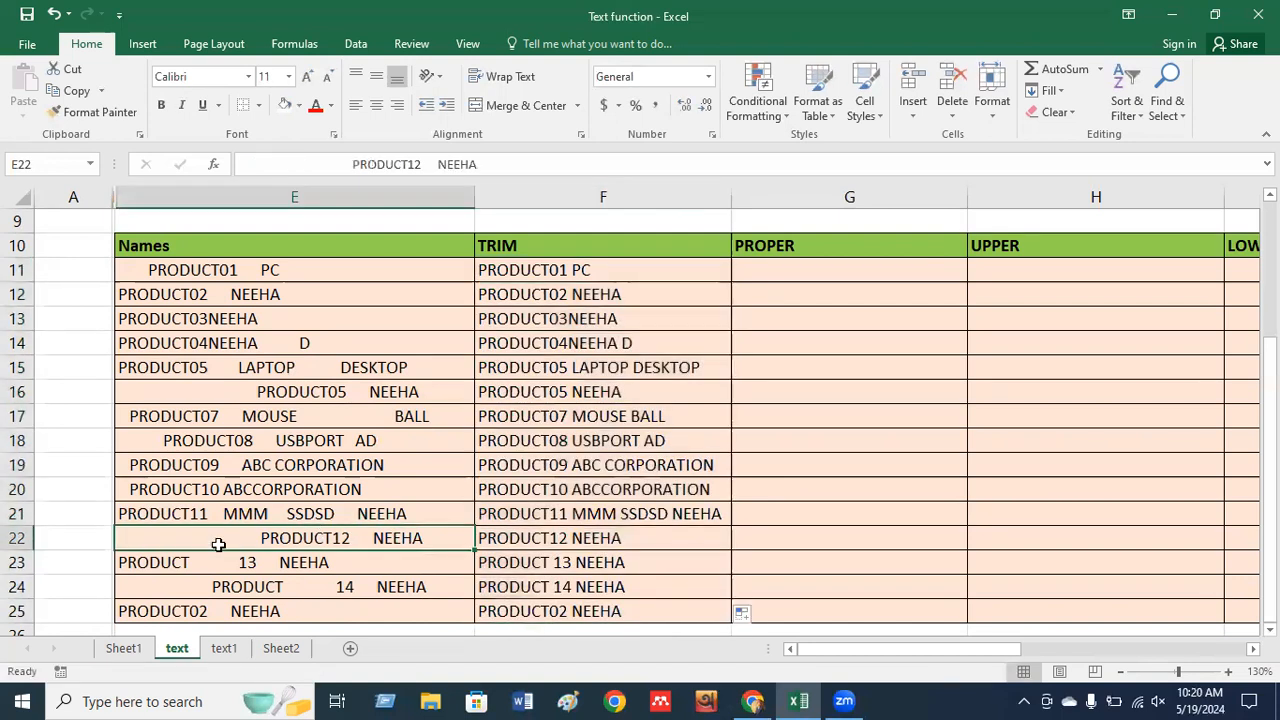
pyautogui.doubleClick(220, 540)
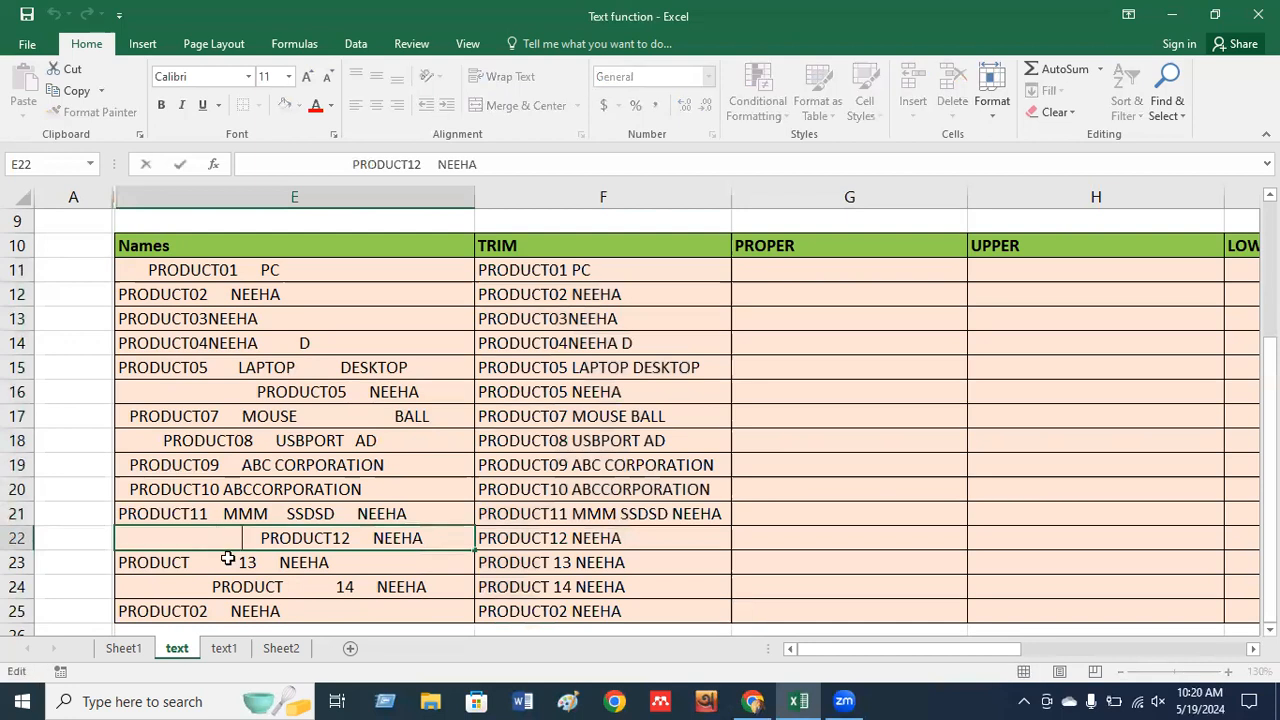
pyautogui.doubleClick(228, 558)
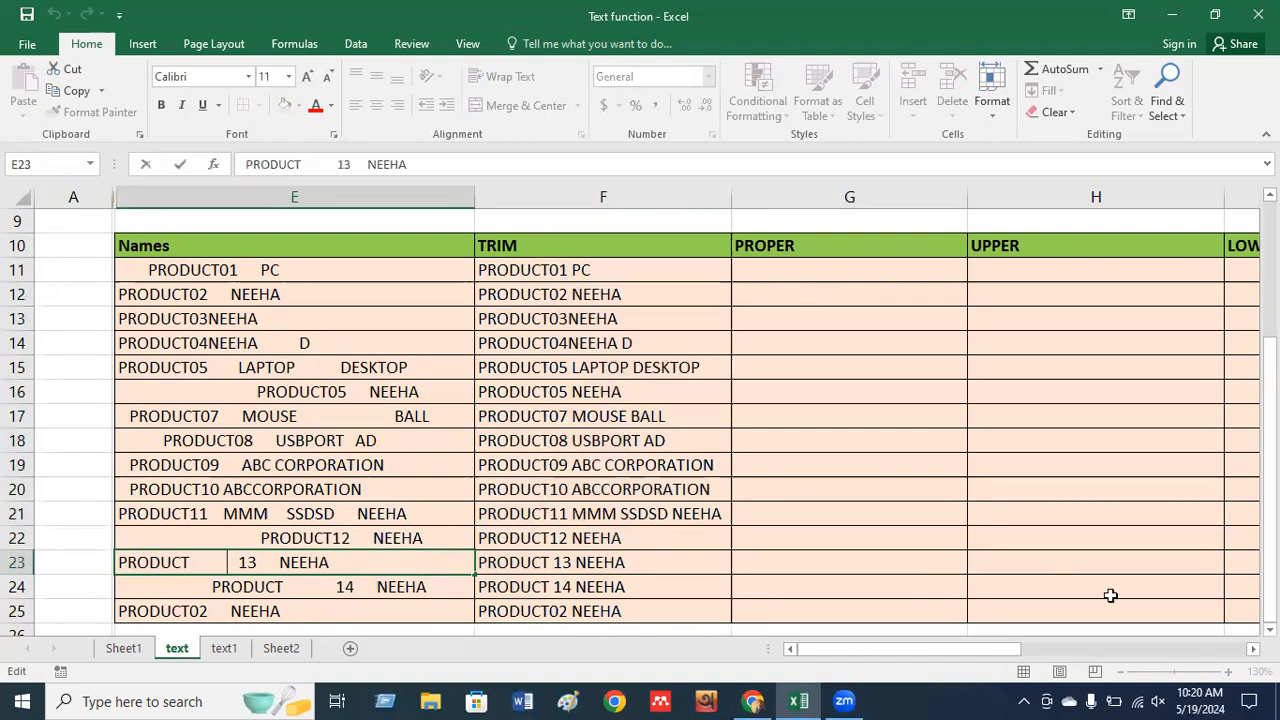
pyautogui.click(1253, 649)
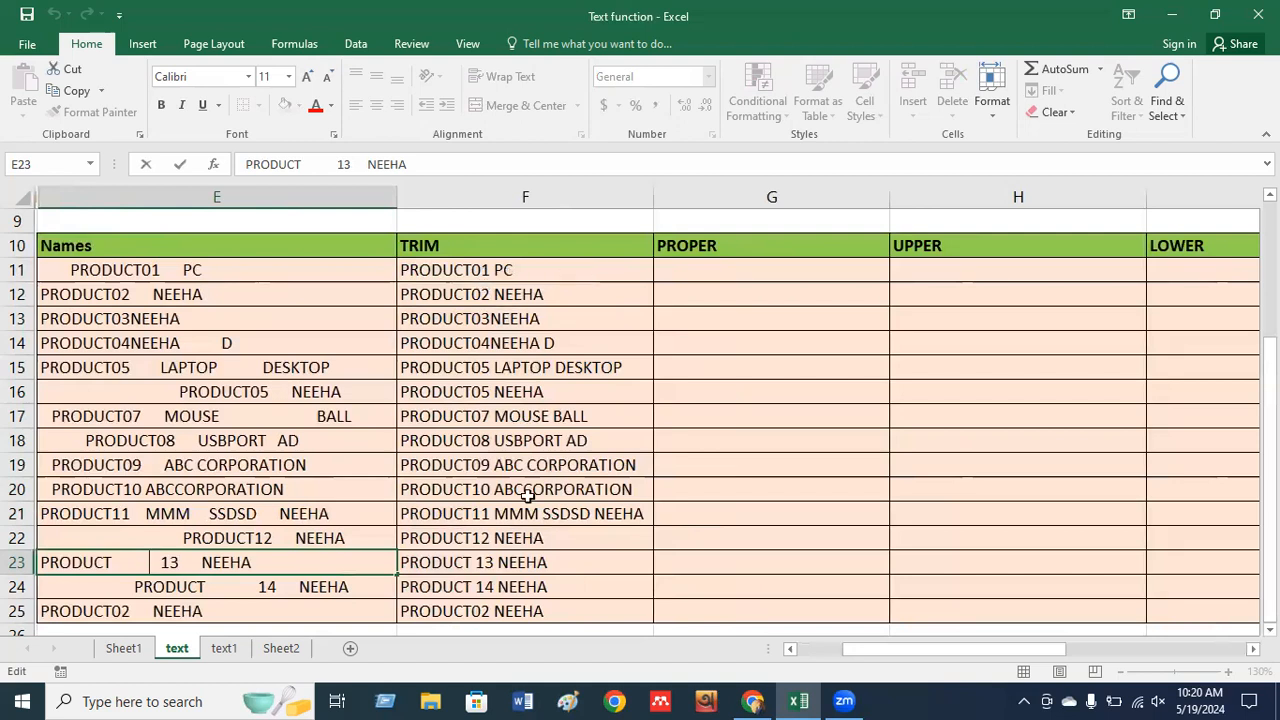
pyautogui.click(722, 273)
# Enter =PROPER(F11) in G11, correcting a mistaken cell reference.
pyautogui.write('=pro')
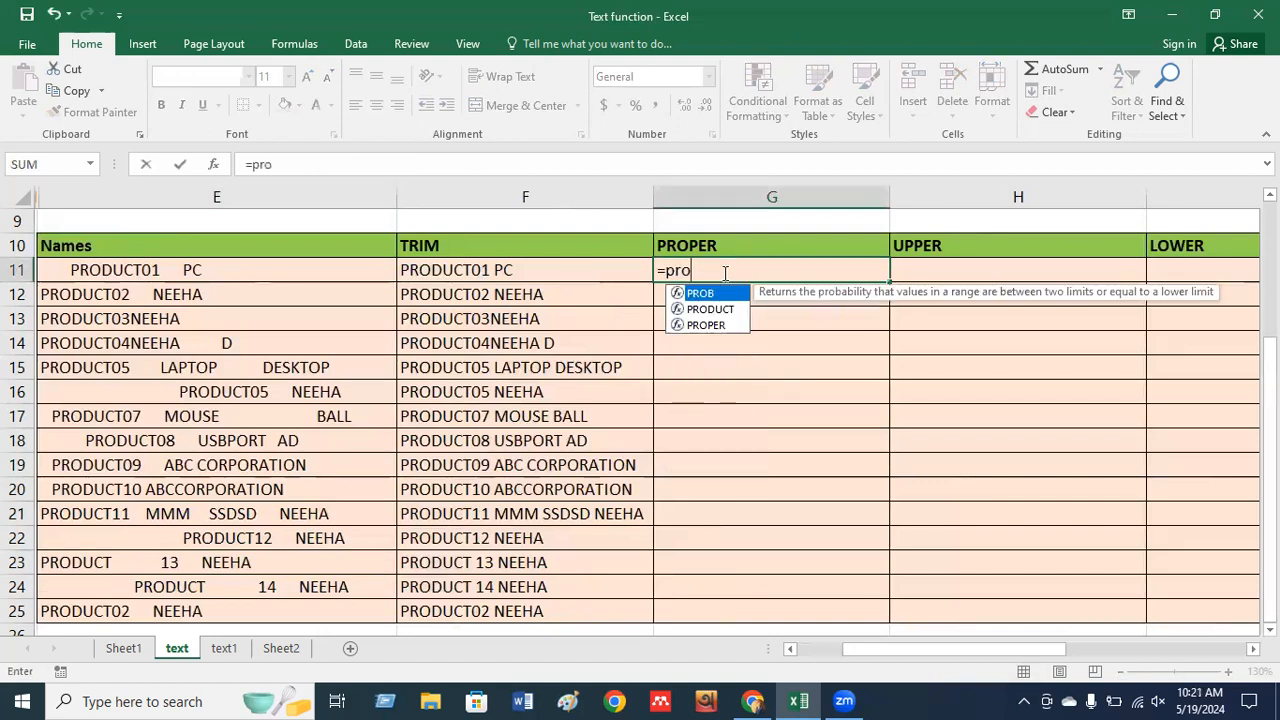
pyautogui.press('Down')
pyautogui.press('Down')
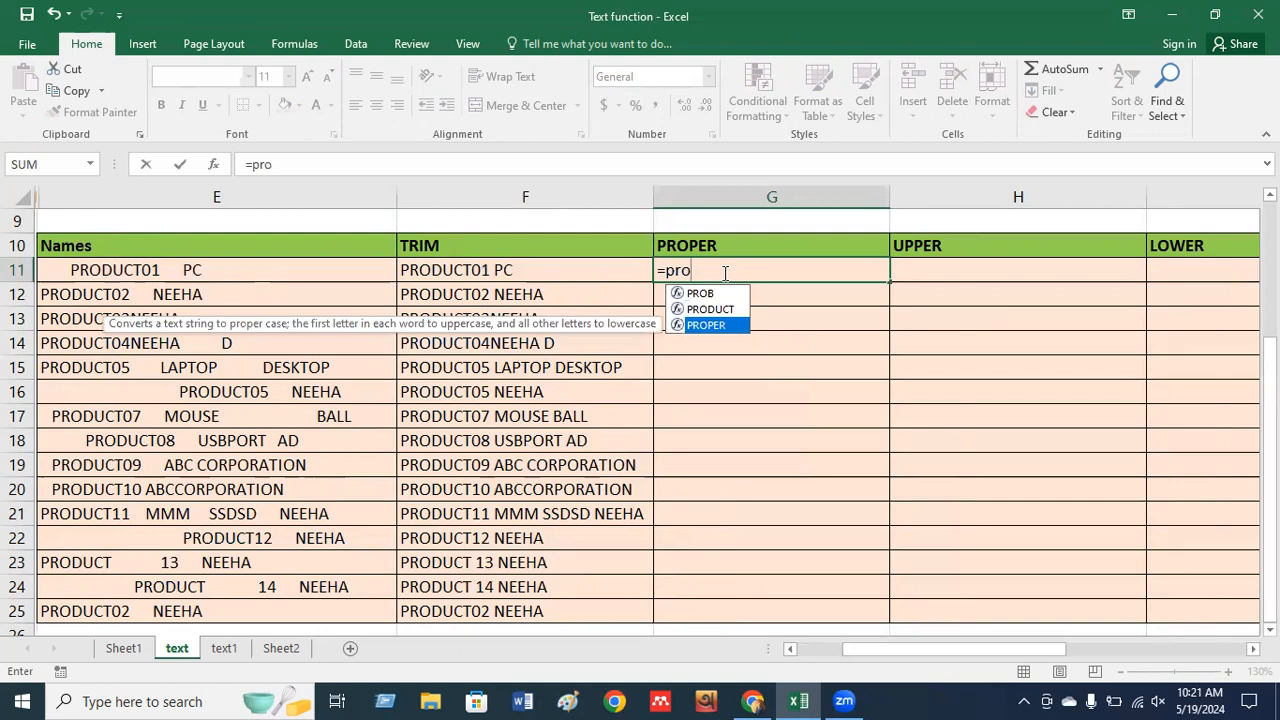
pyautogui.press('Tab')
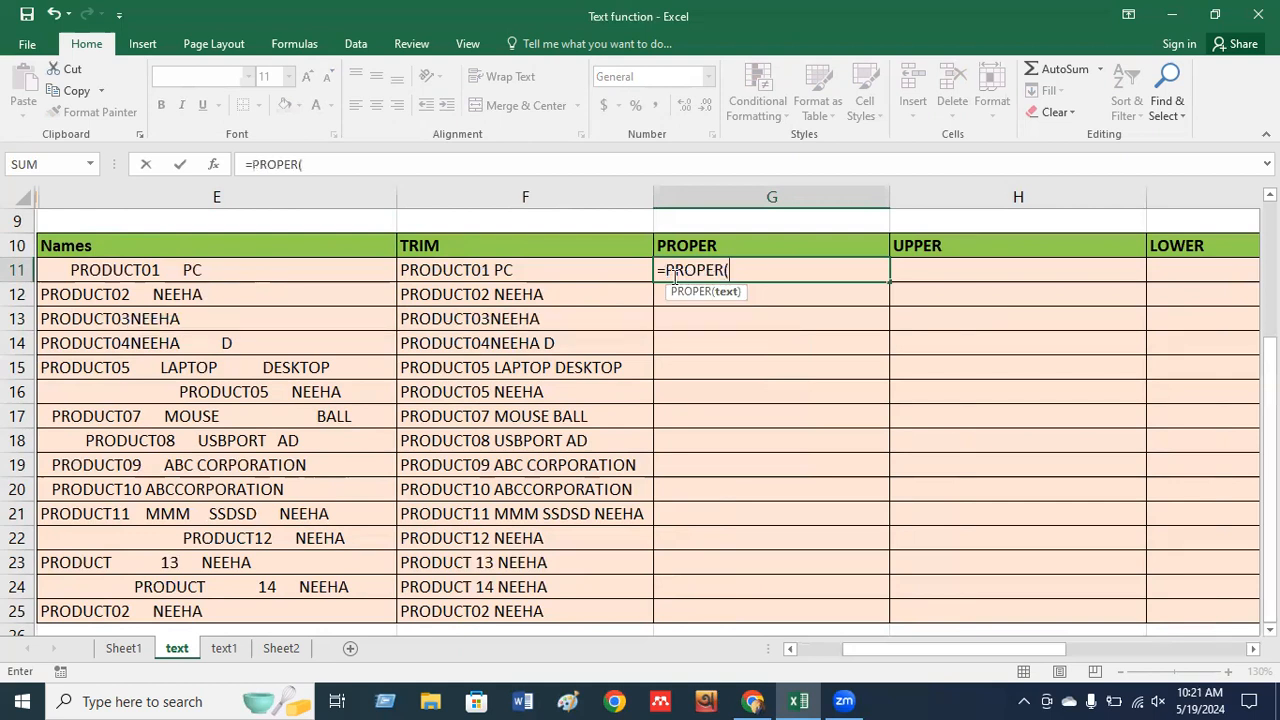
pyautogui.click(562, 278)
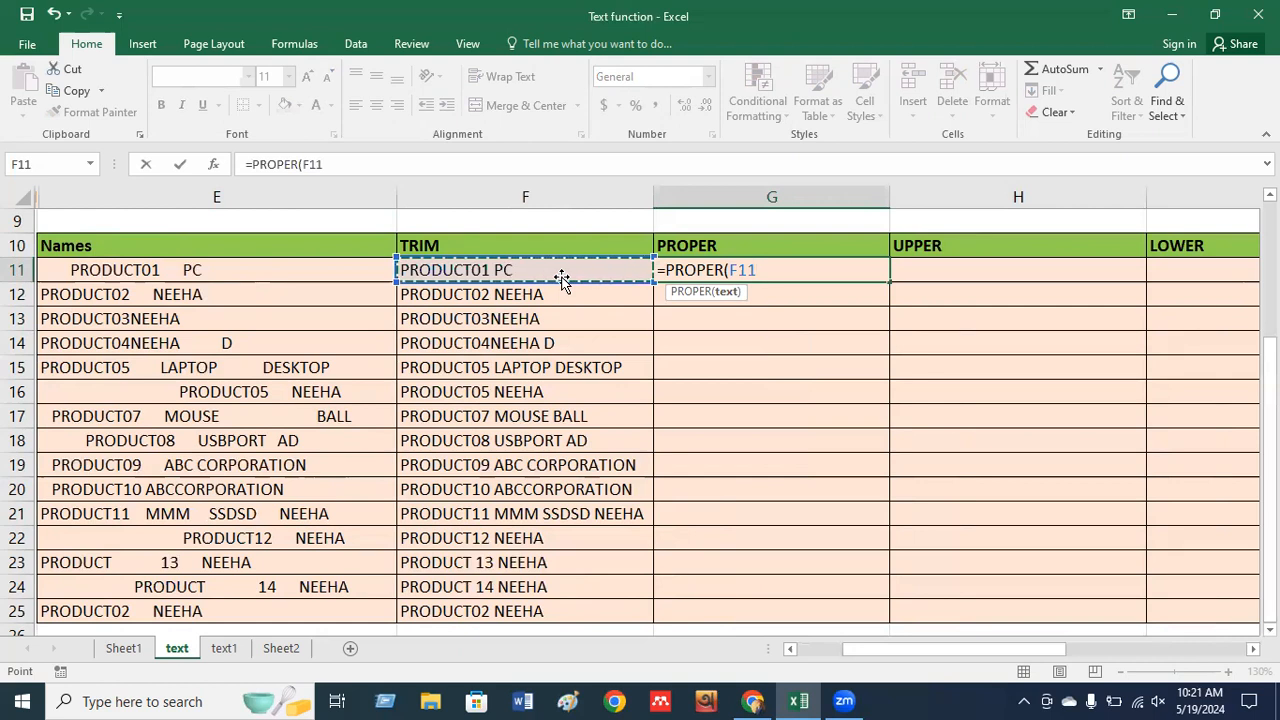
pyautogui.press('BackSpace')
pyautogui.press('BackSpace')
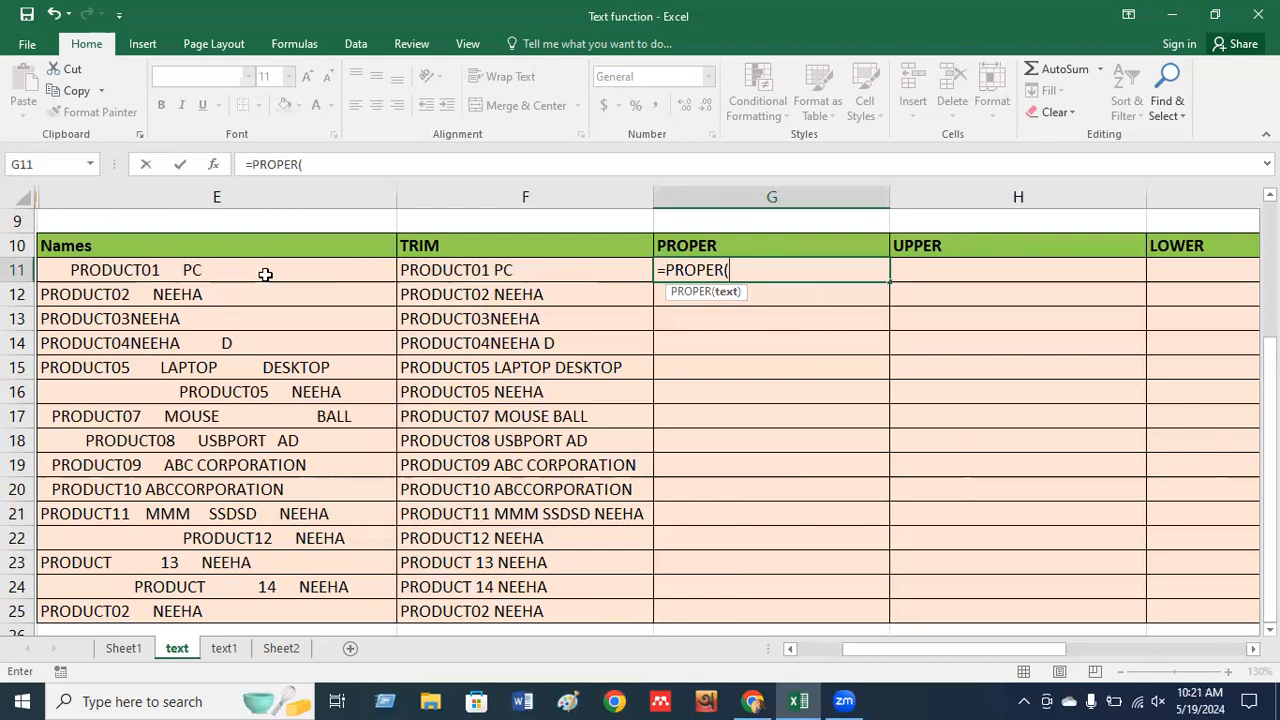
pyautogui.click(450, 272)
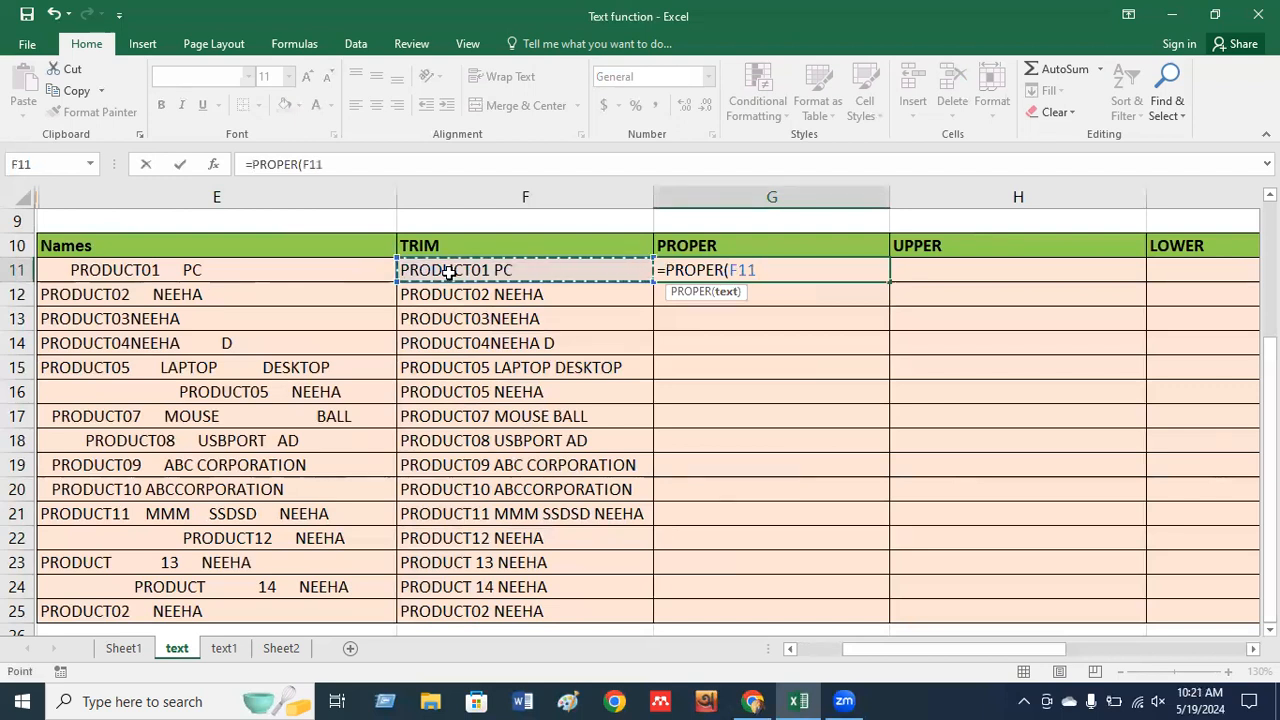
pyautogui.press('Return')
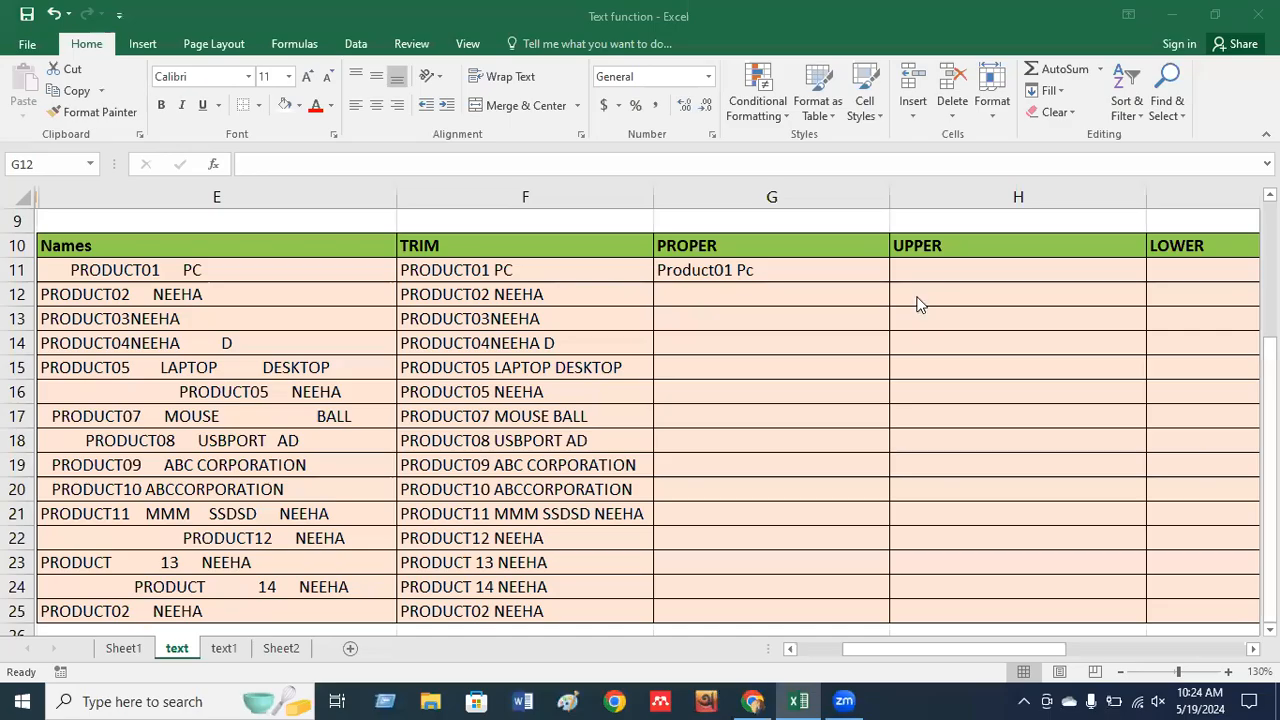
# Fill the PROPER formula from G11 down to G25 and check a filled cell.
pyautogui.click(822, 269)
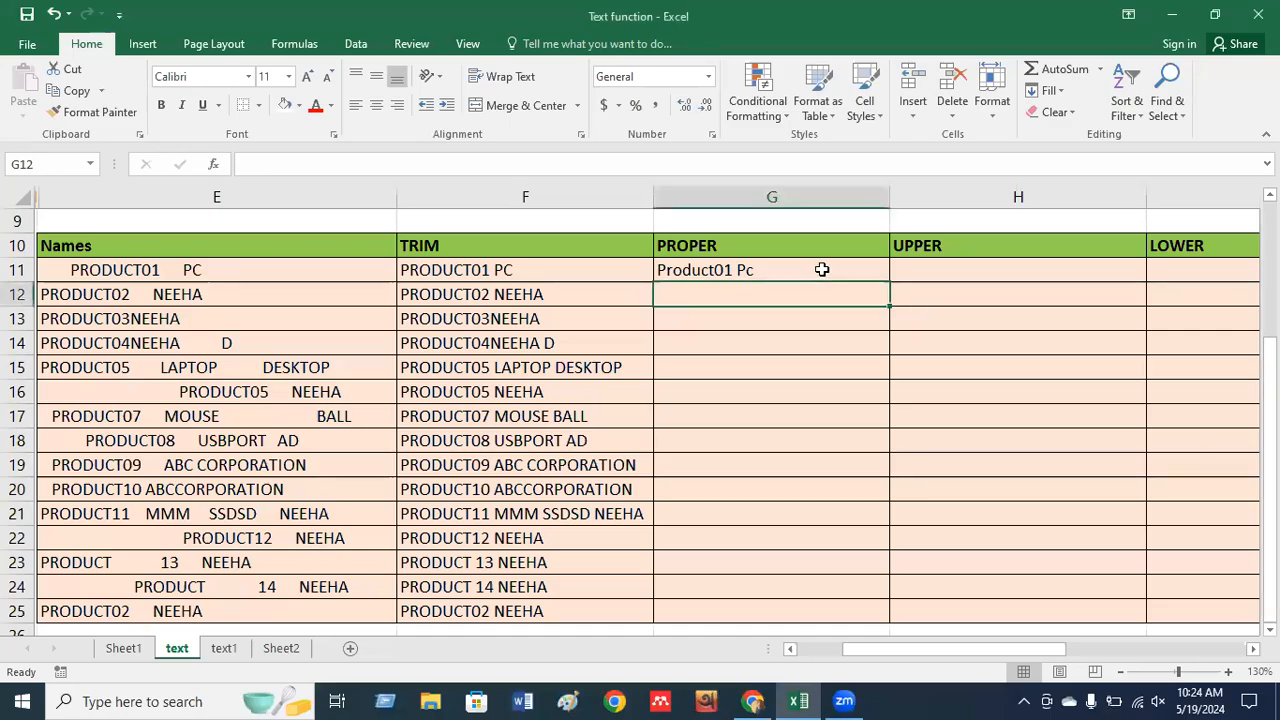
pyautogui.click(810, 266)
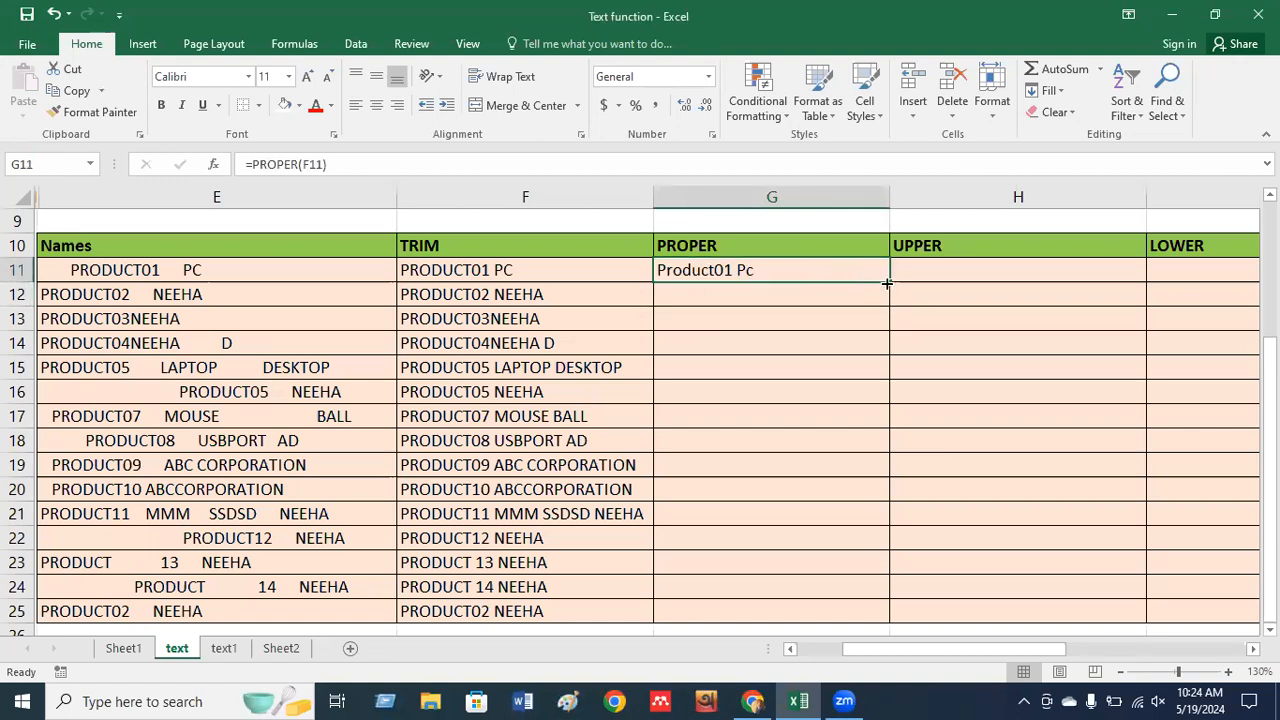
pyautogui.moveTo(890, 284); pyautogui.dragTo(892, 622)
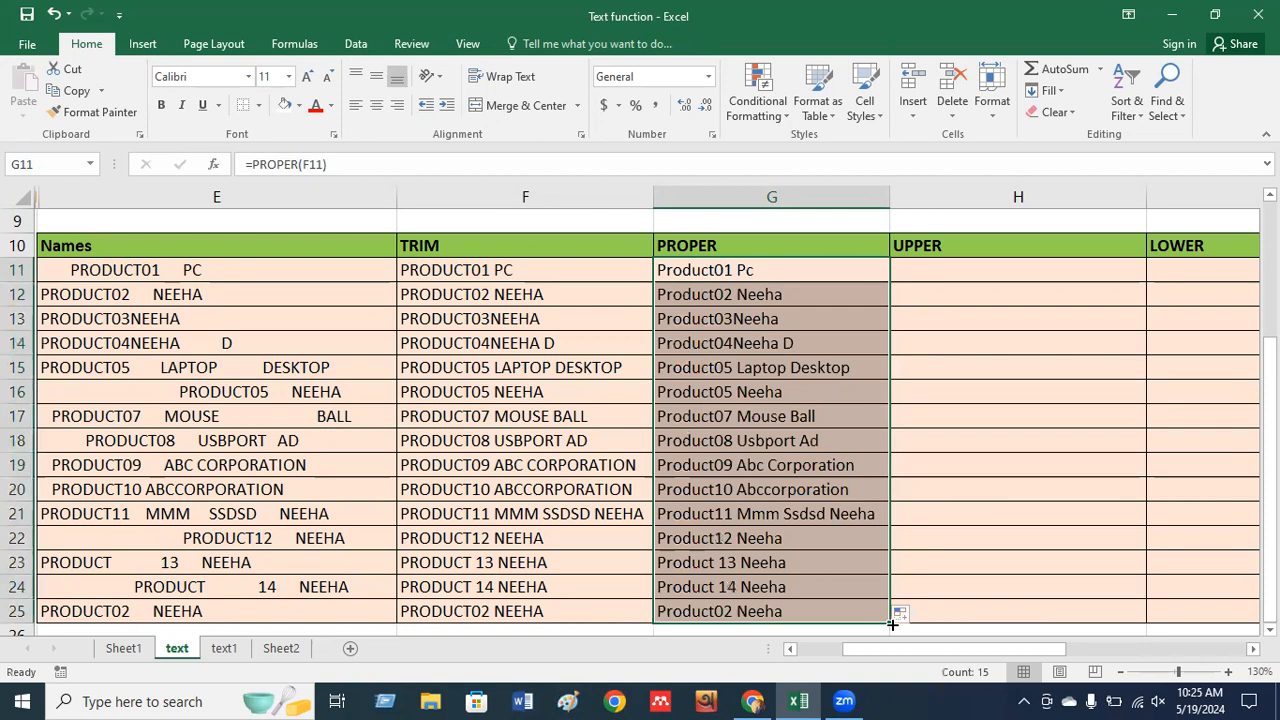
pyautogui.click(812, 417)
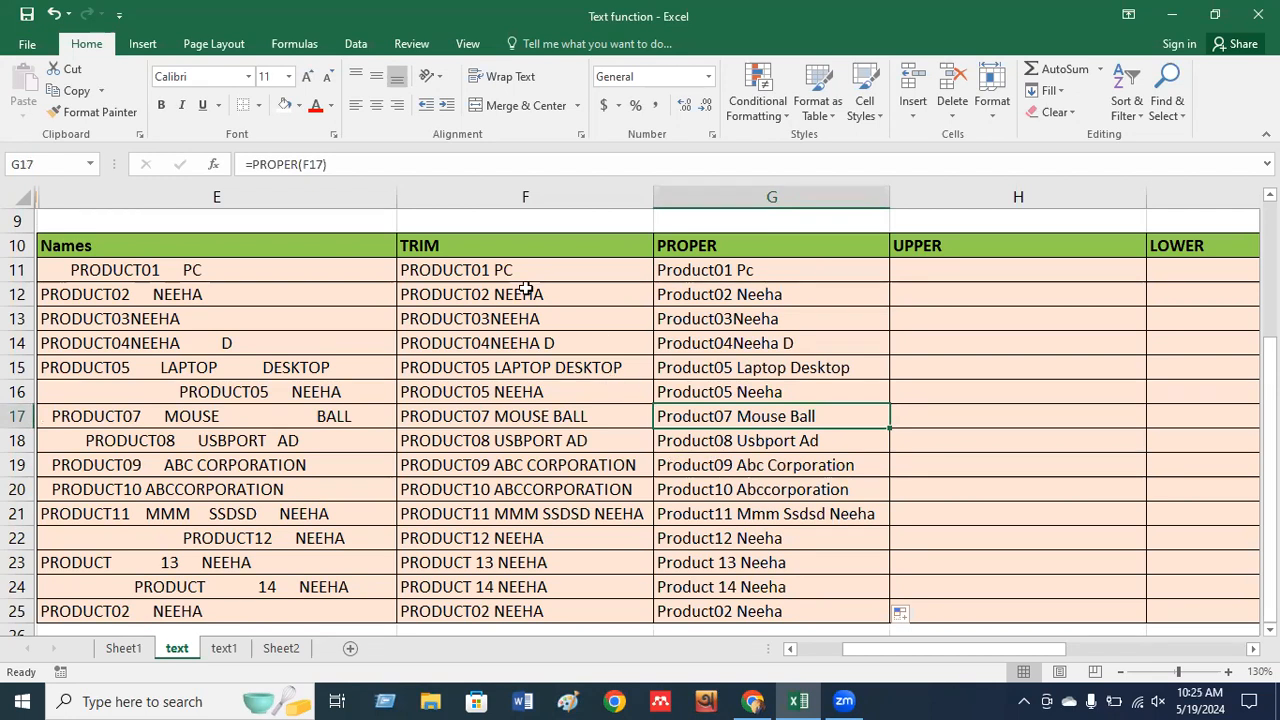
# Enter =UPPER(G11) in H11 to capitalise the first product name.
pyautogui.click(970, 272)
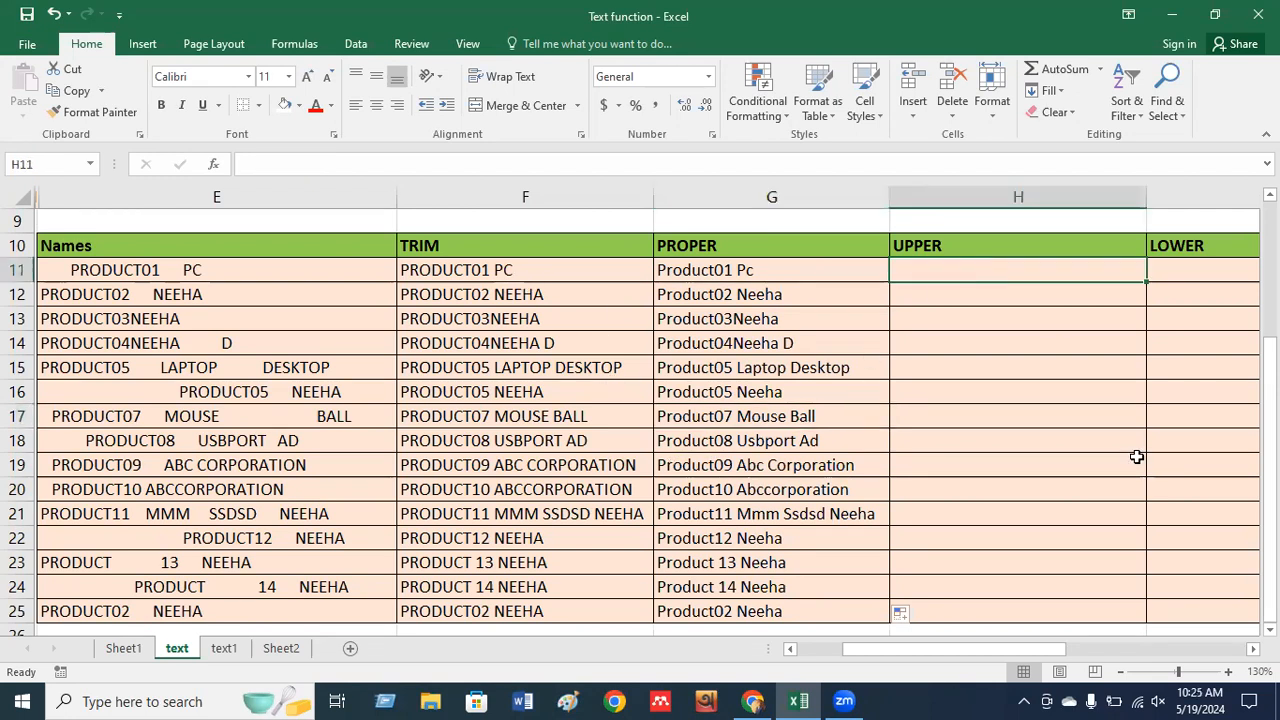
pyautogui.moveTo(960, 649); pyautogui.dragTo(1095, 649)
pyautogui.click(1253, 649)
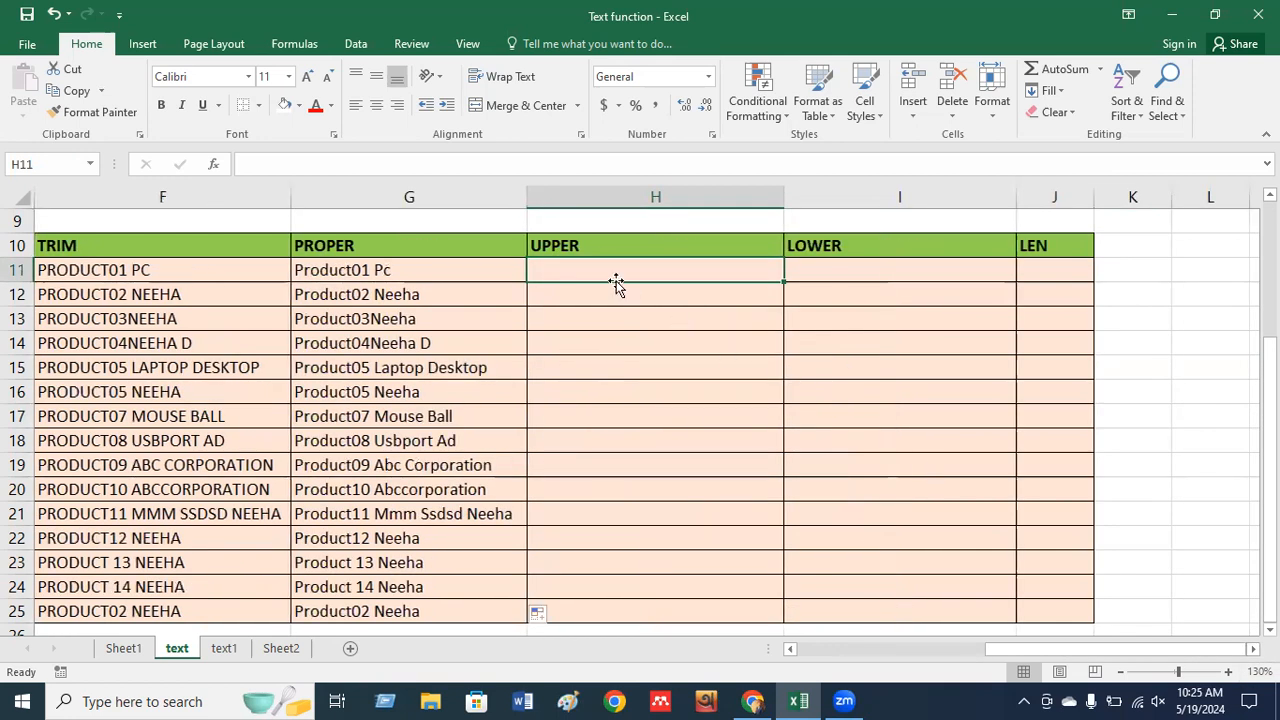
pyautogui.write('=upp')
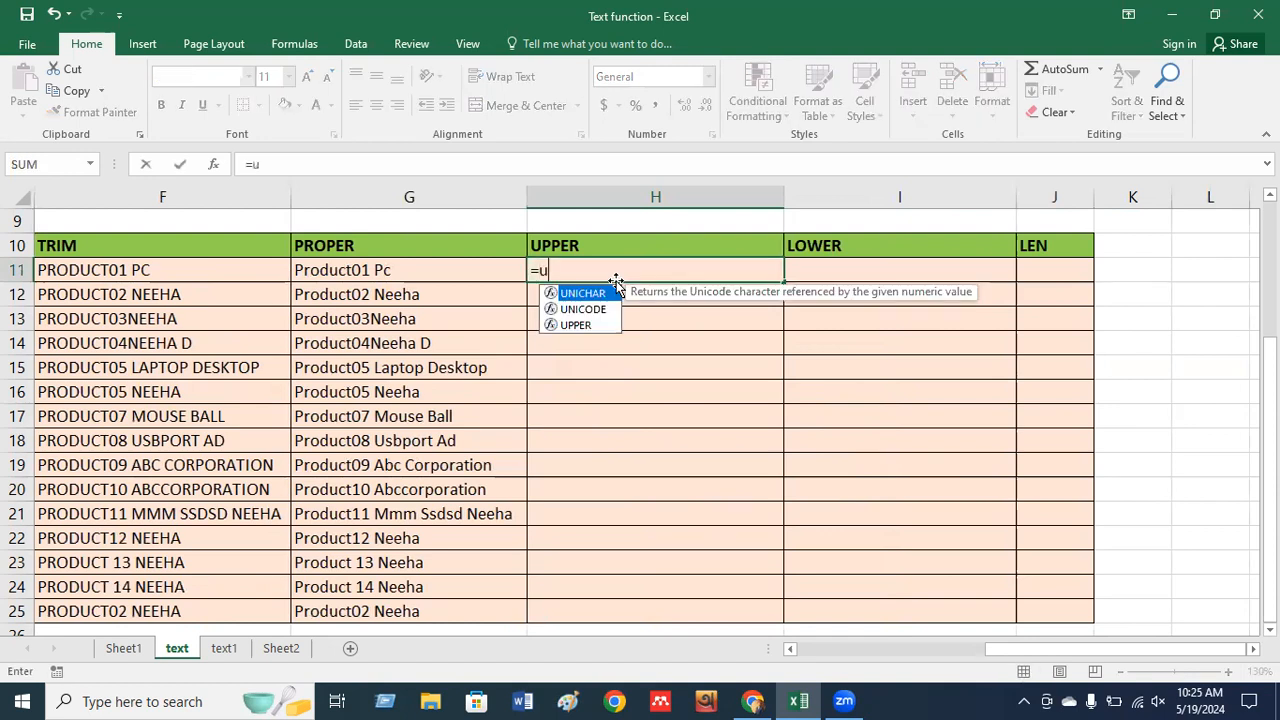
pyautogui.press('Tab')
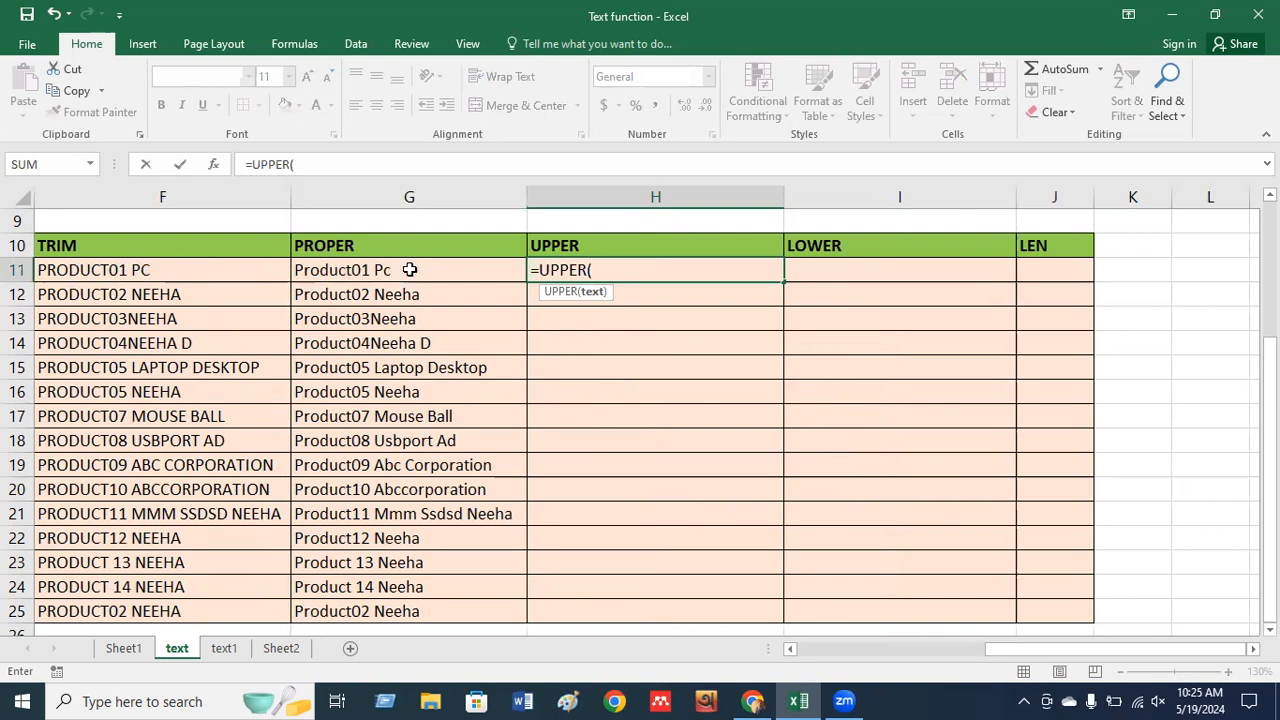
pyautogui.click(381, 273)
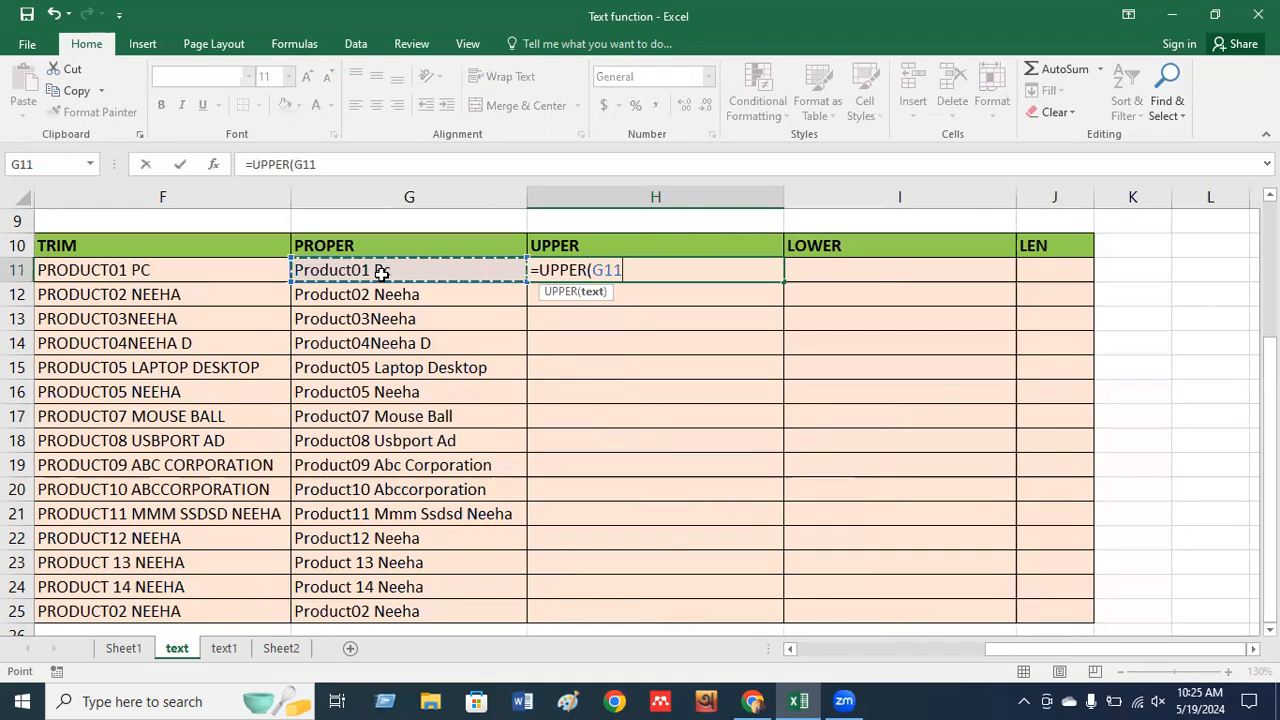
pyautogui.press('Return')
# Fill the UPPER formula from H11 down to H25.
pyautogui.click(711, 264)
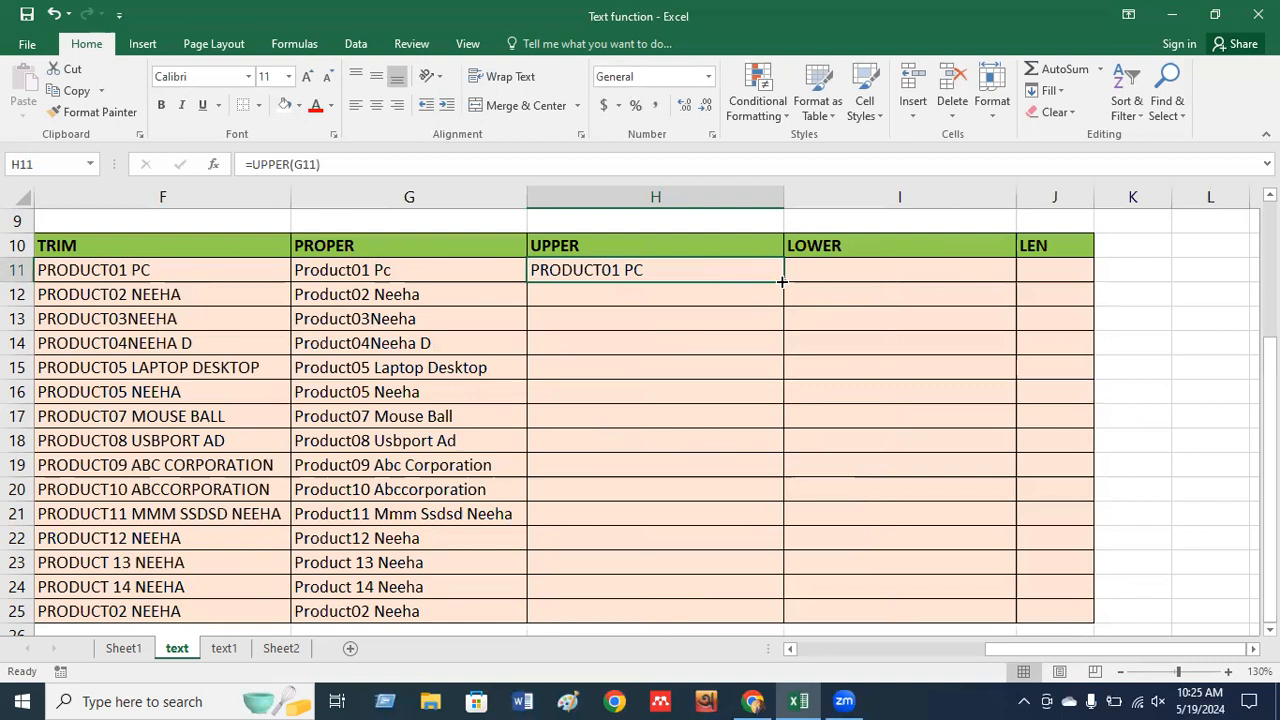
pyautogui.moveTo(782, 282); pyautogui.dragTo(774, 616)
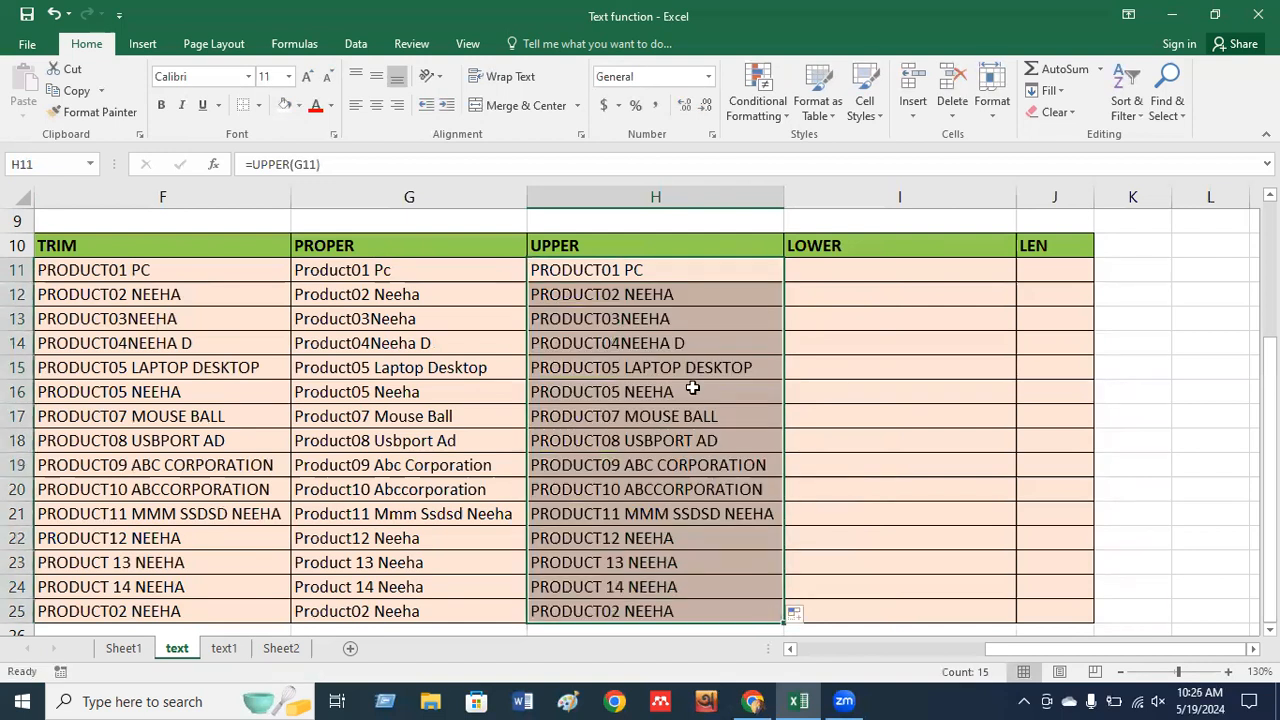
pyautogui.click(889, 267)
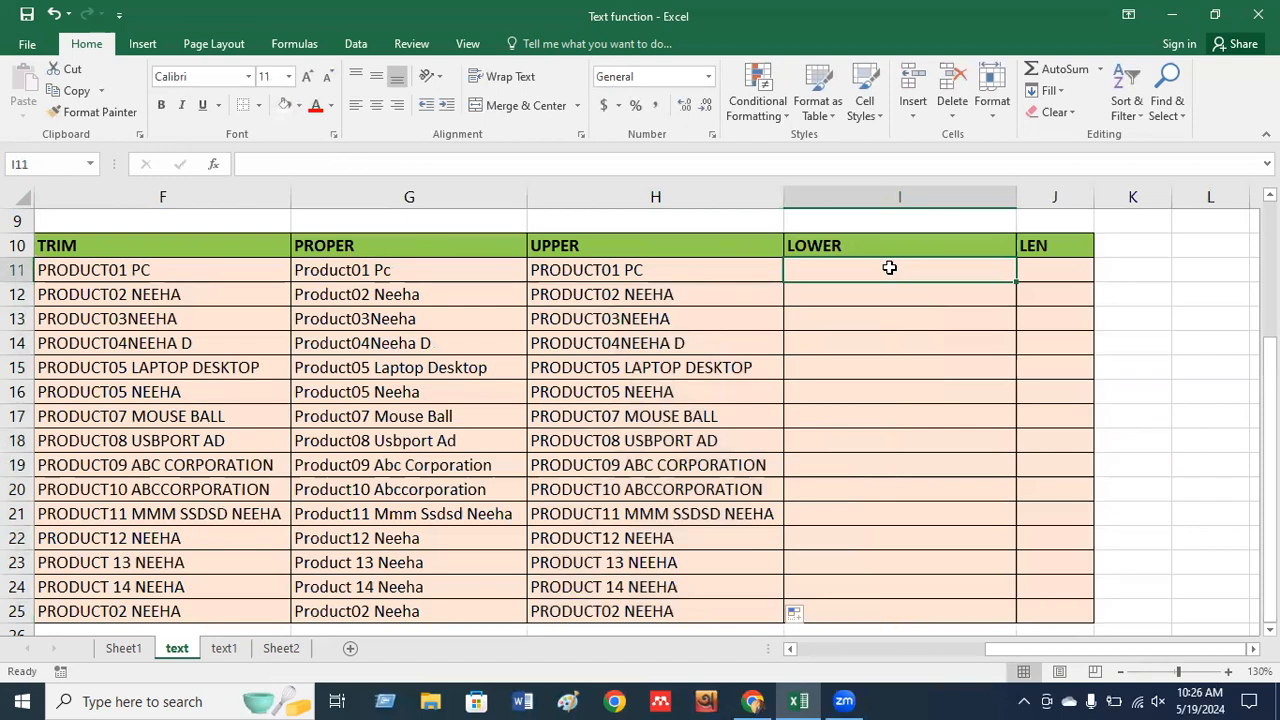
# Enter =LOWER(H11) in I11 to lowercase the first product name.
pyautogui.write('=')
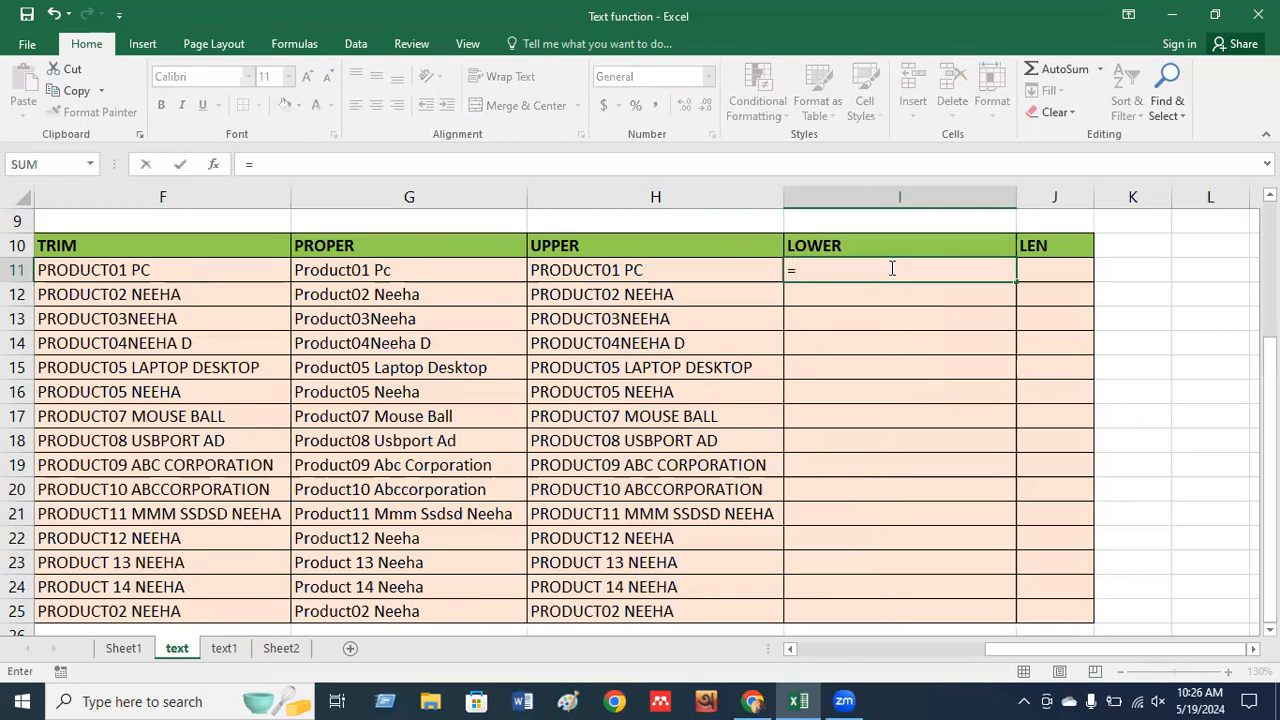
pyautogui.write('lower')
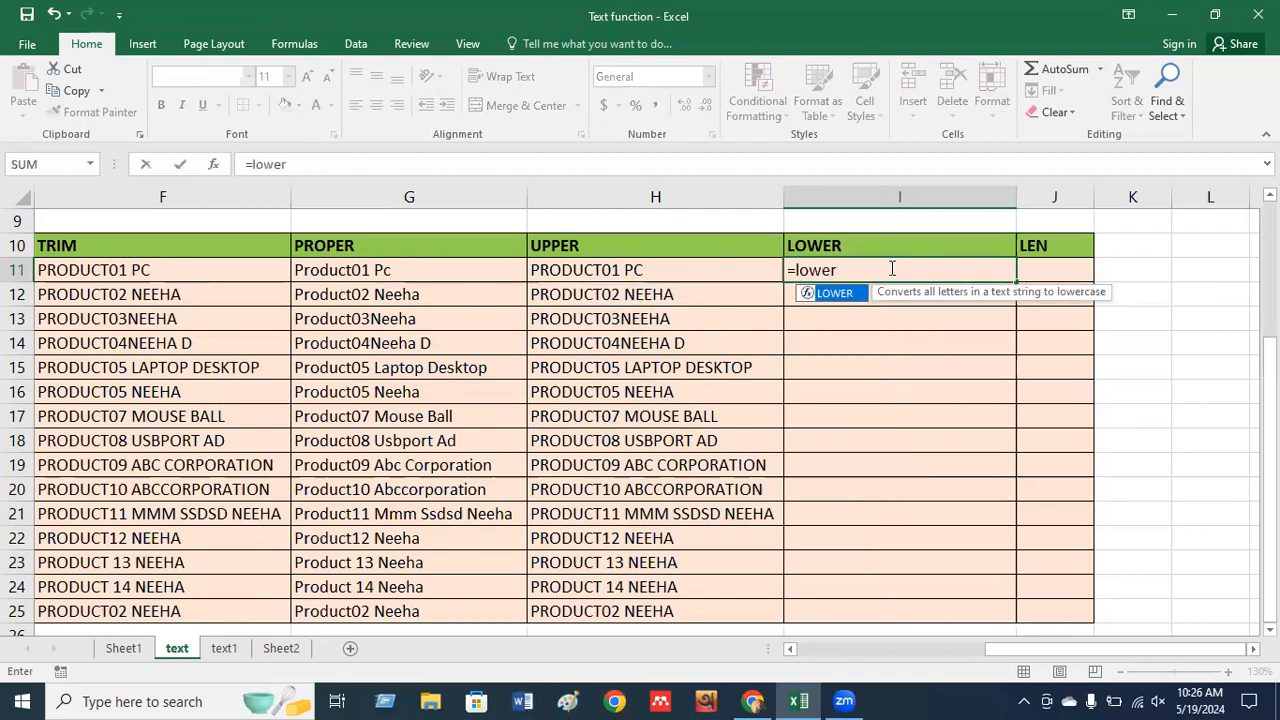
pyautogui.press('Tab')
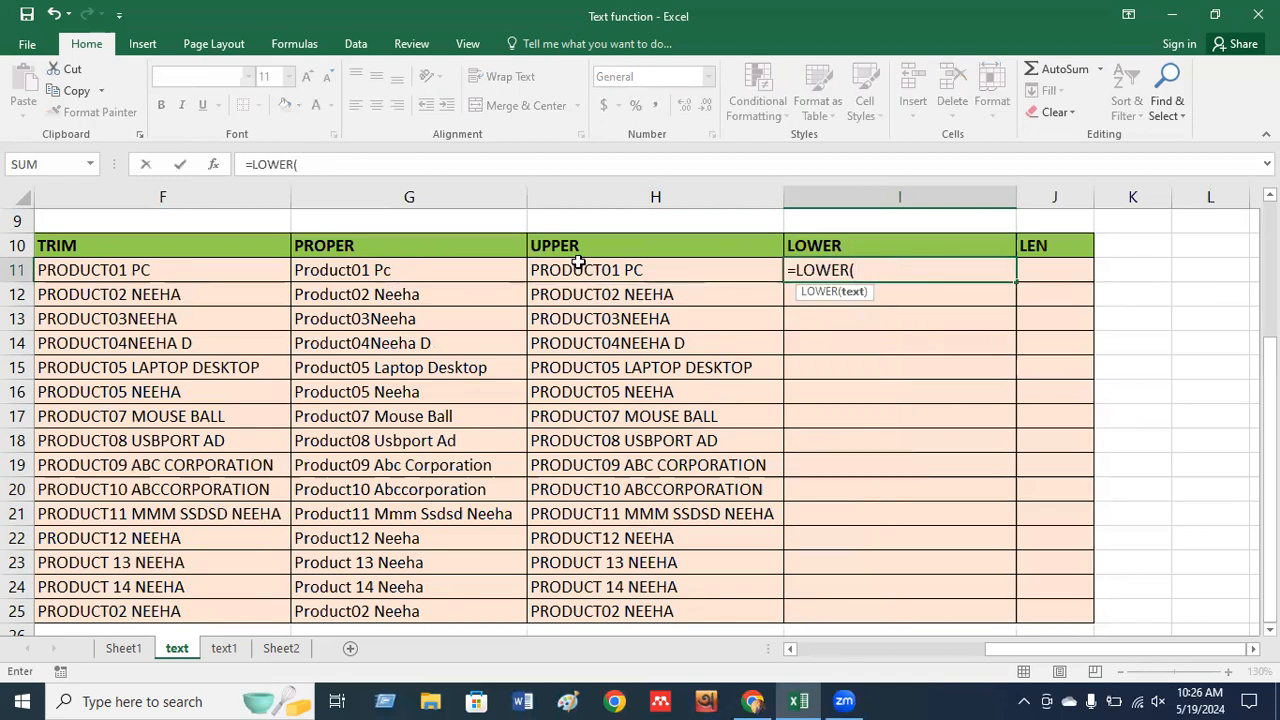
pyautogui.click(633, 269)
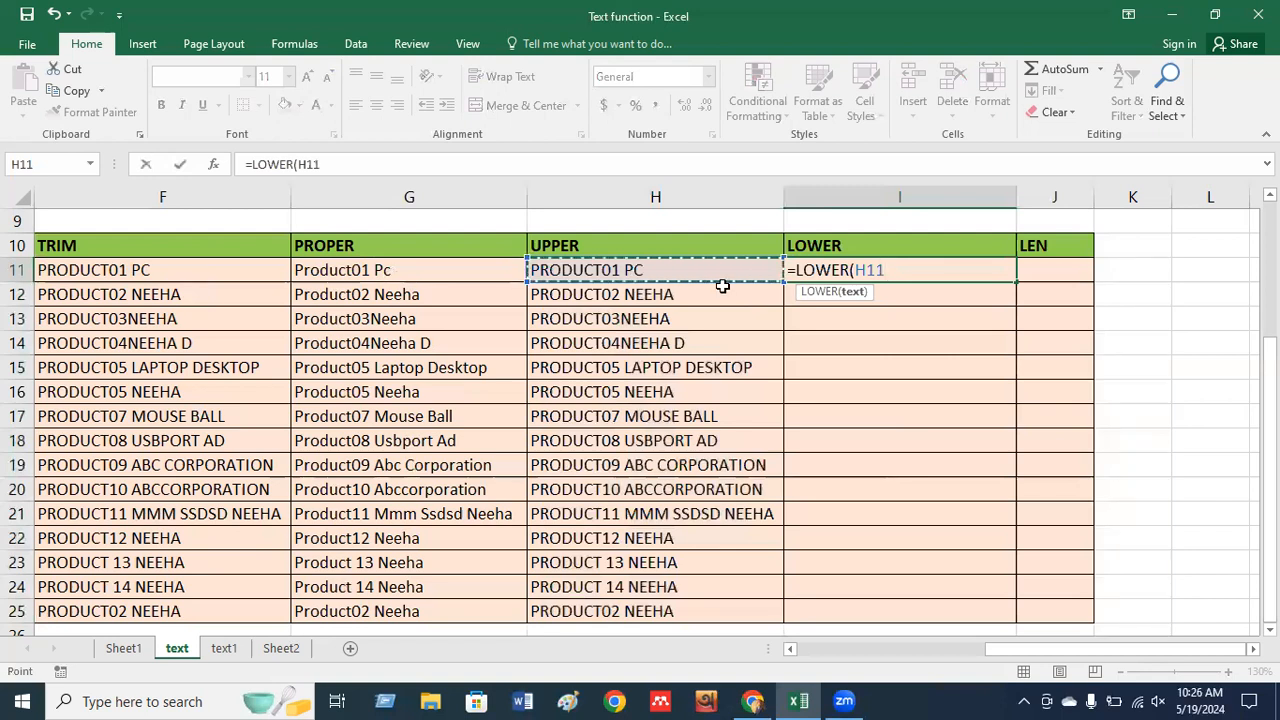
pyautogui.press('Return')
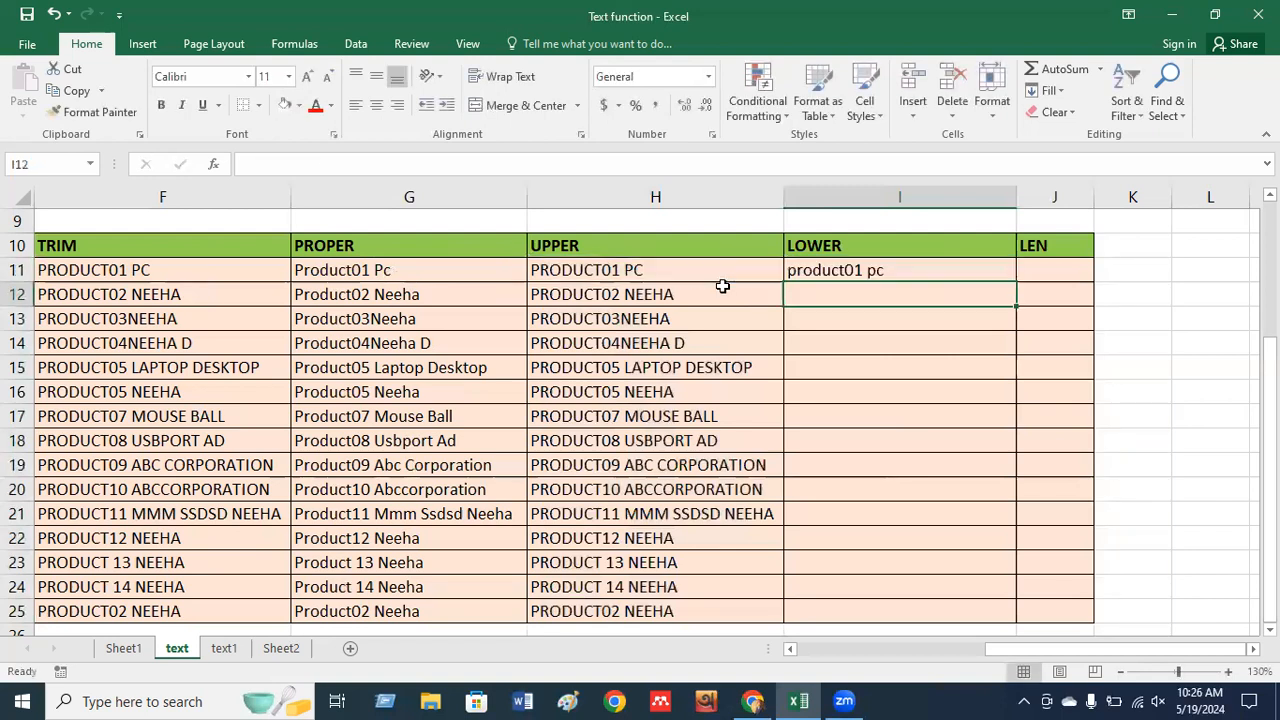
# Fill the LOWER formula from I11 down to I25 and verify the row 18 copy.
pyautogui.click(883, 271)
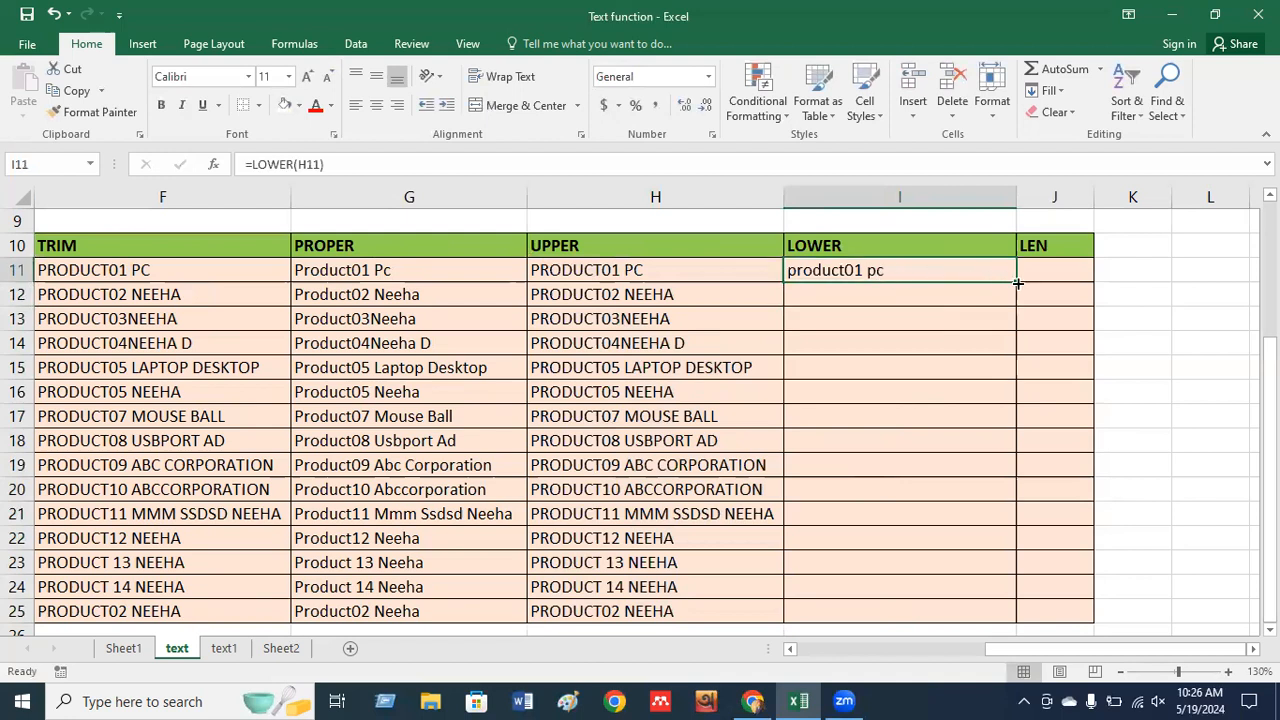
pyautogui.moveTo(1016, 282); pyautogui.dragTo(972, 612)
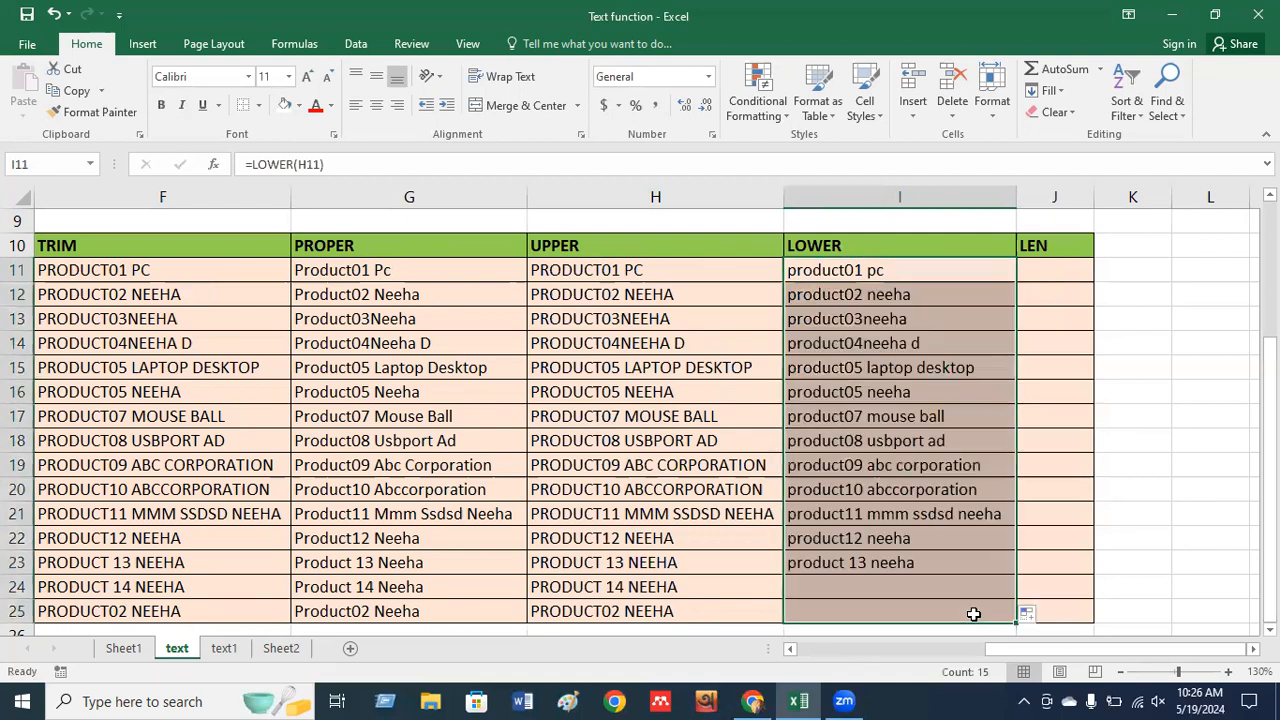
pyautogui.click(914, 438)
pyautogui.click(849, 268)
pyautogui.click(1037, 269)
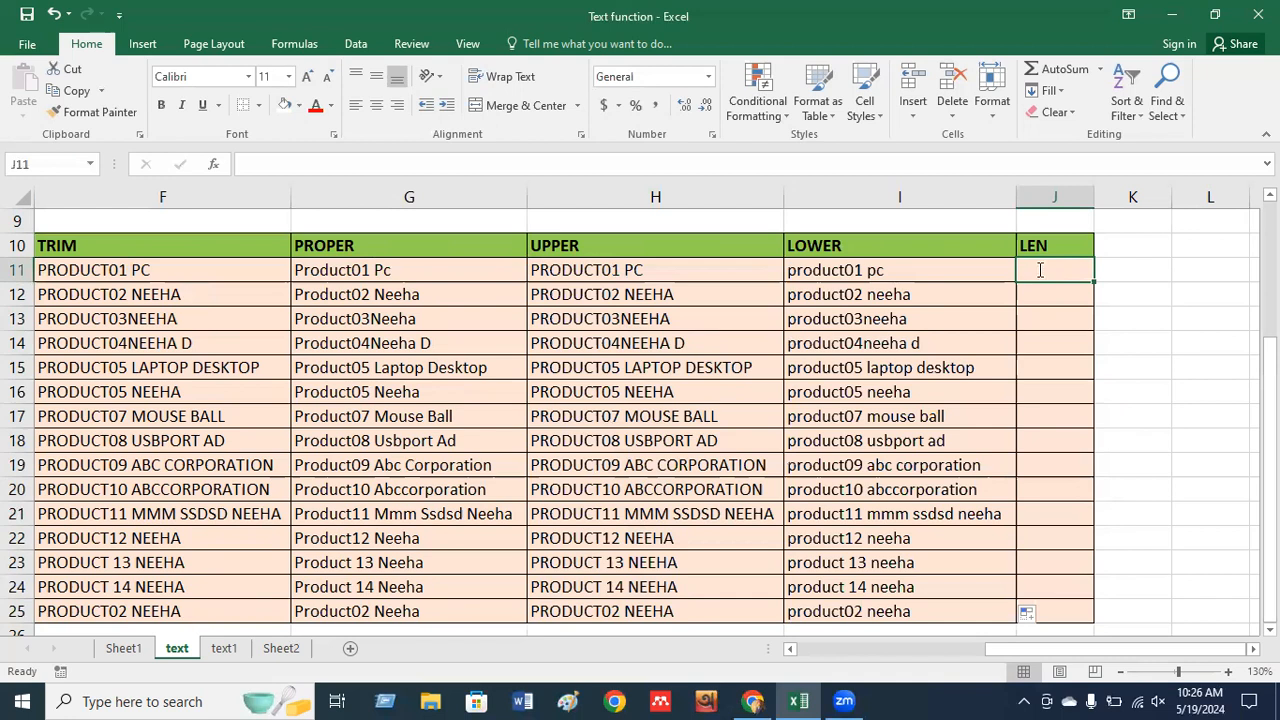
# Enter =LEN(I11) in J11, dismissing the accidentally opened Help window.
pyautogui.write('=len')
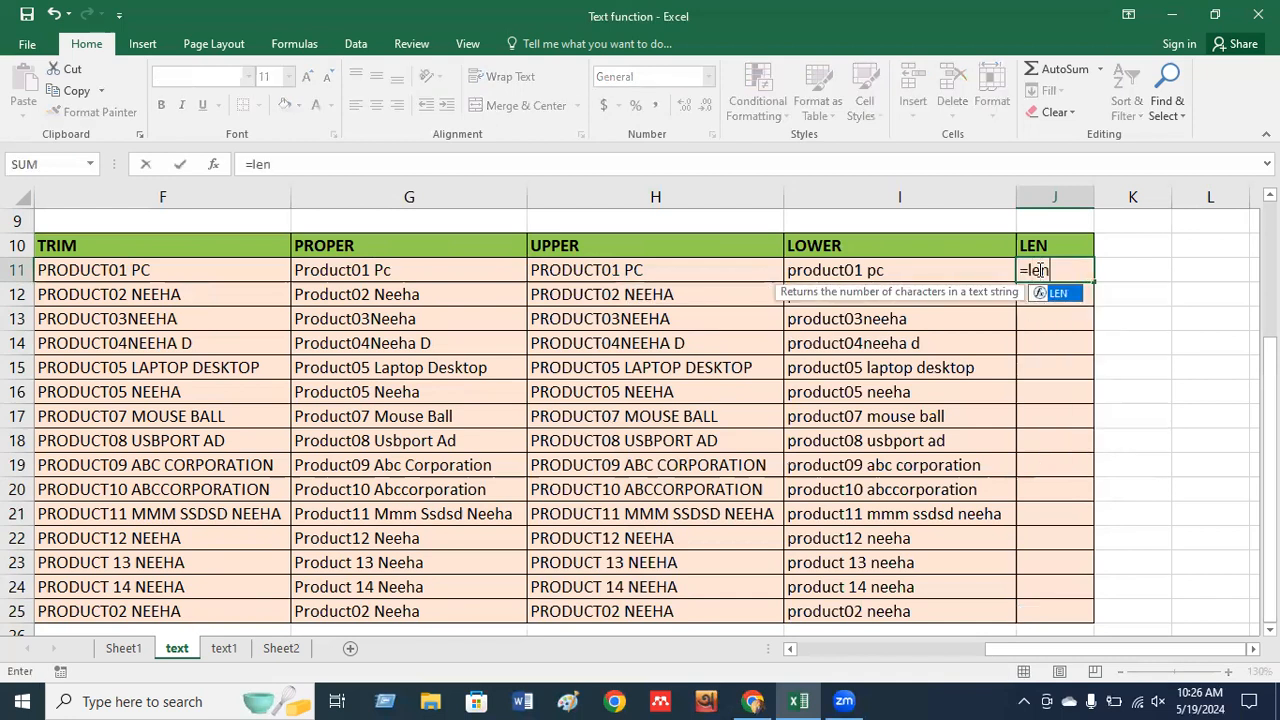
pyautogui.press('Tab')
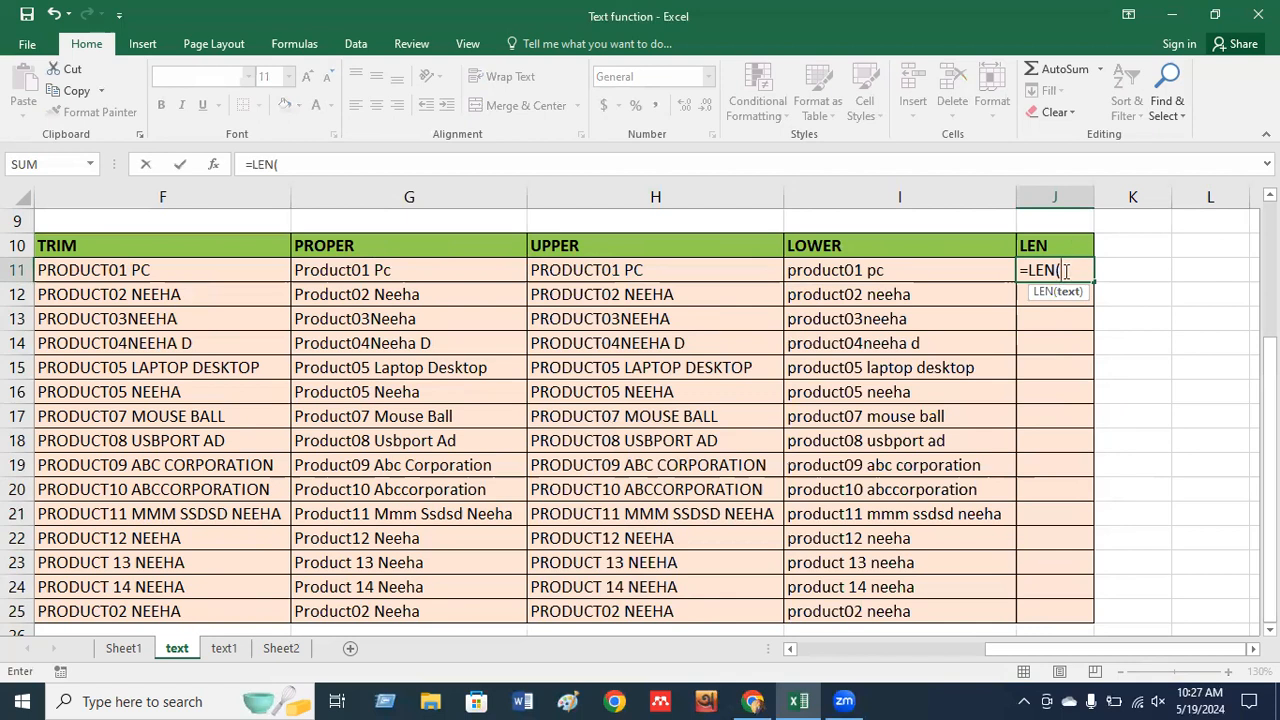
pyautogui.click(932, 279)
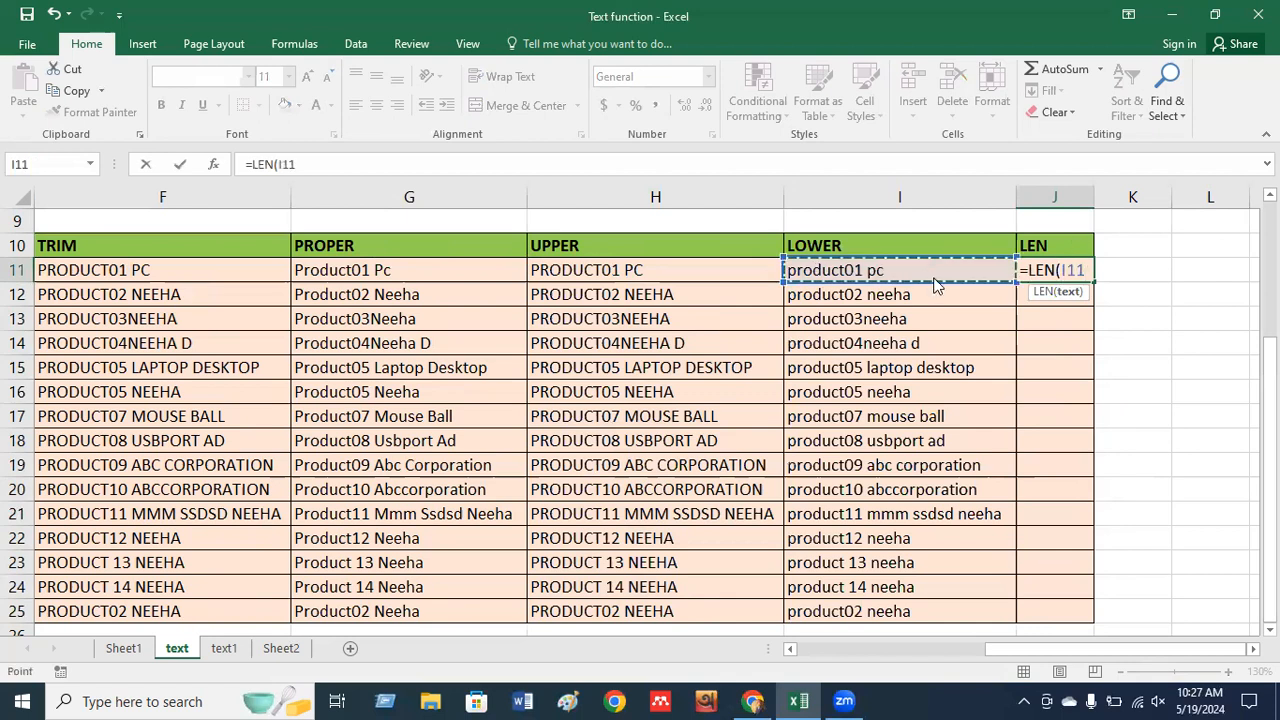
pyautogui.press('F1')
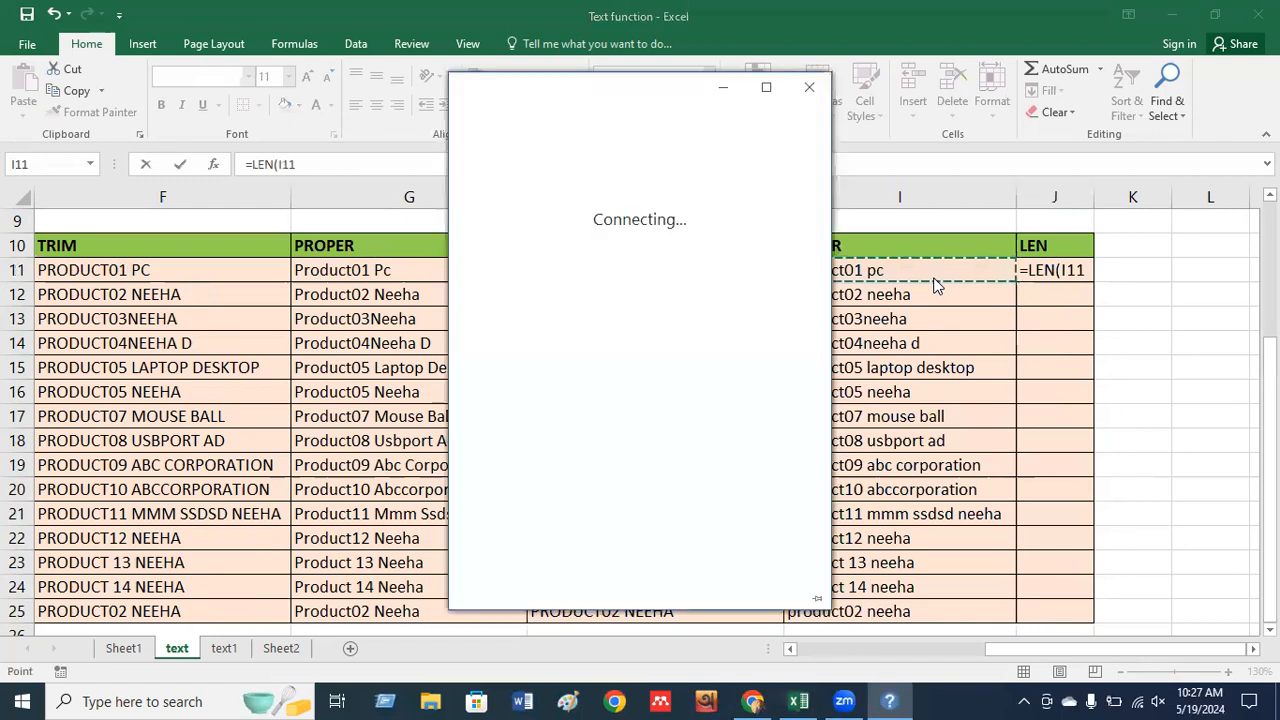
pyautogui.click(810, 88)
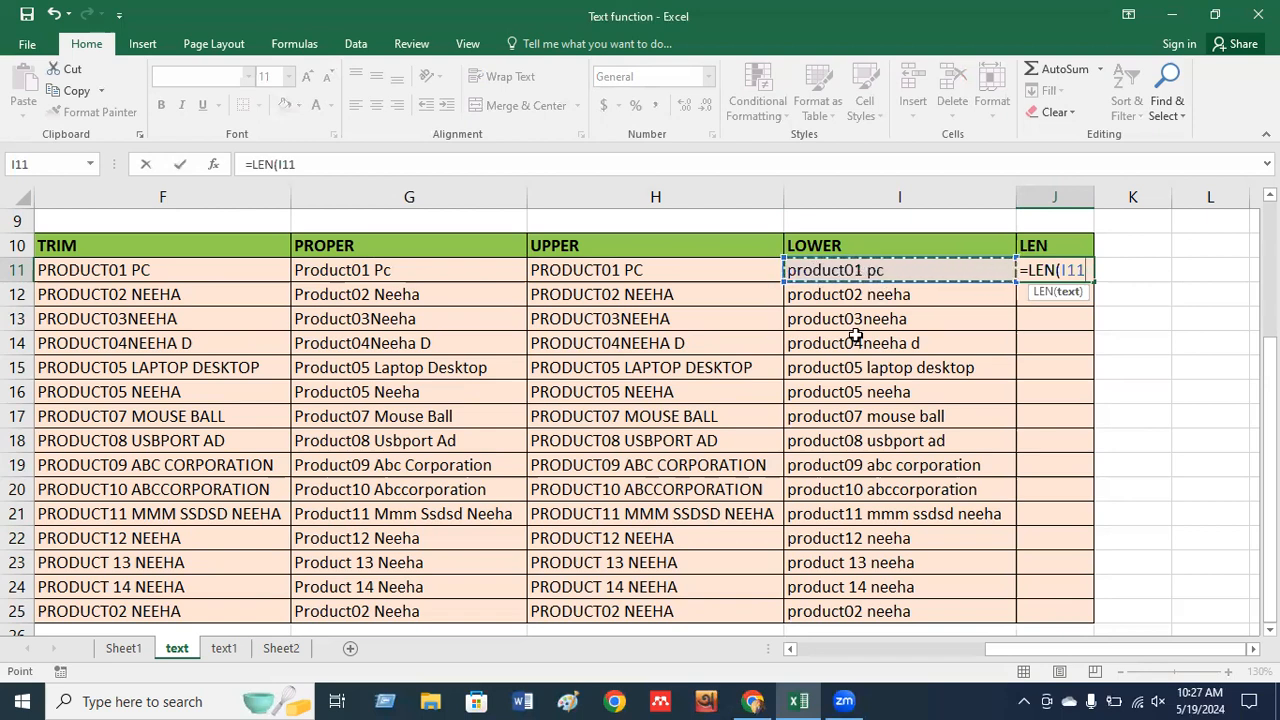
pyautogui.write(')')
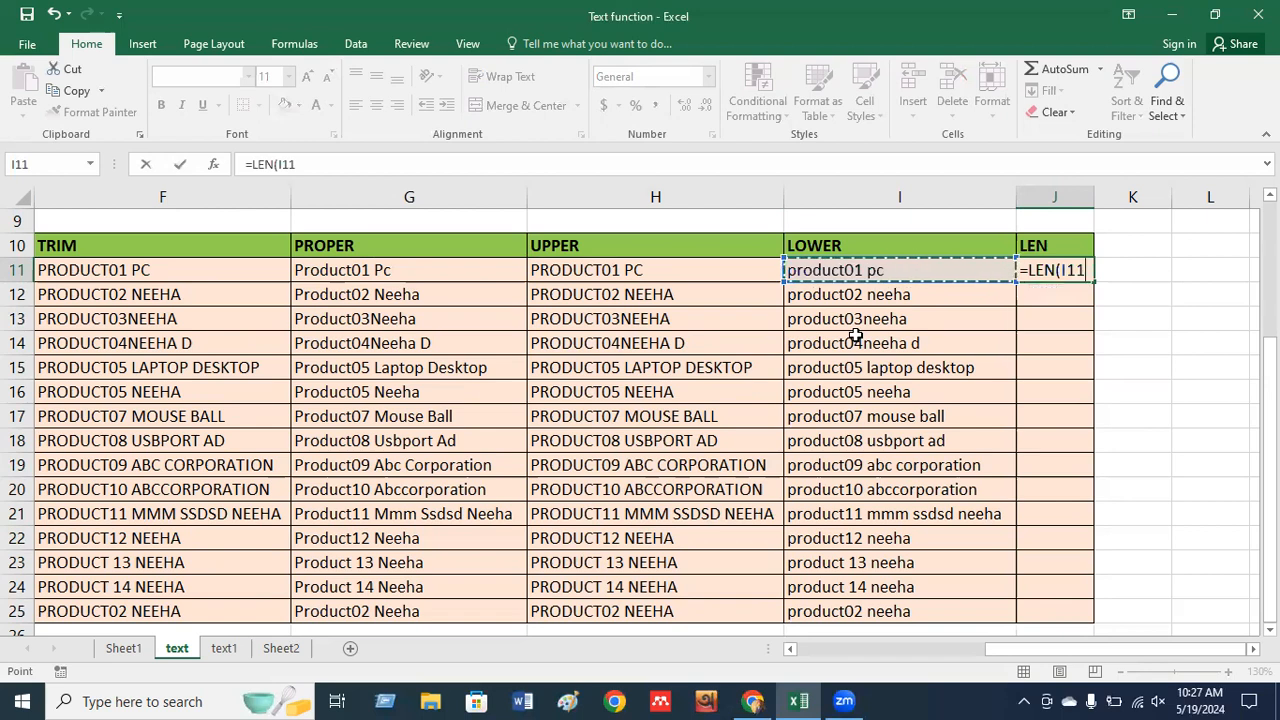
pyautogui.press('Return')
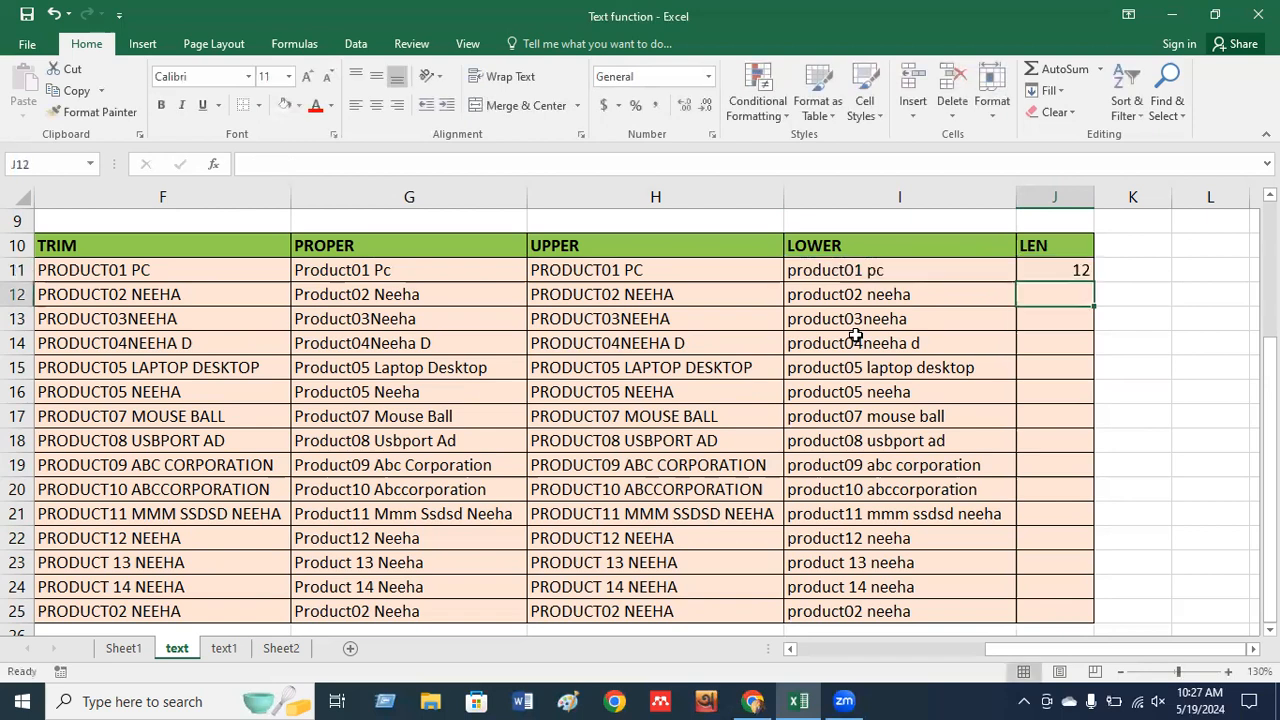
# Fill the LEN formula from J11 down to J25.
pyautogui.click(1071, 270)
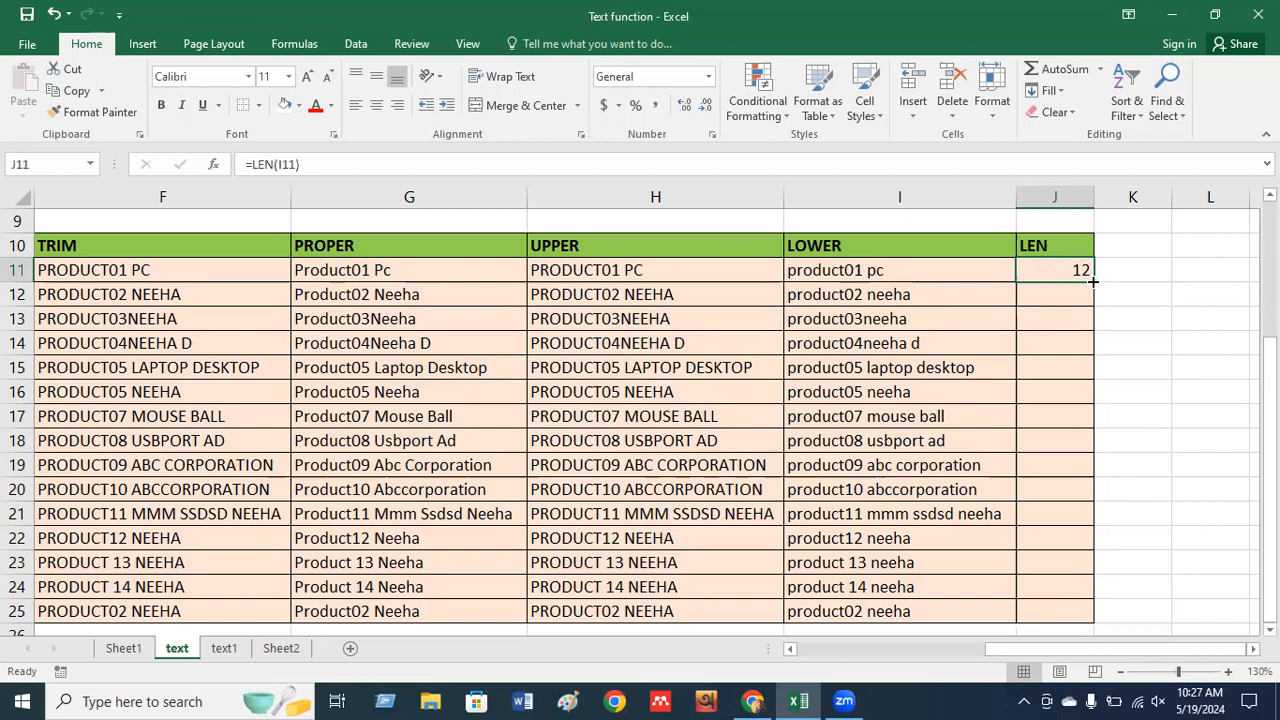
pyautogui.moveTo(1093, 282); pyautogui.dragTo(1083, 612)
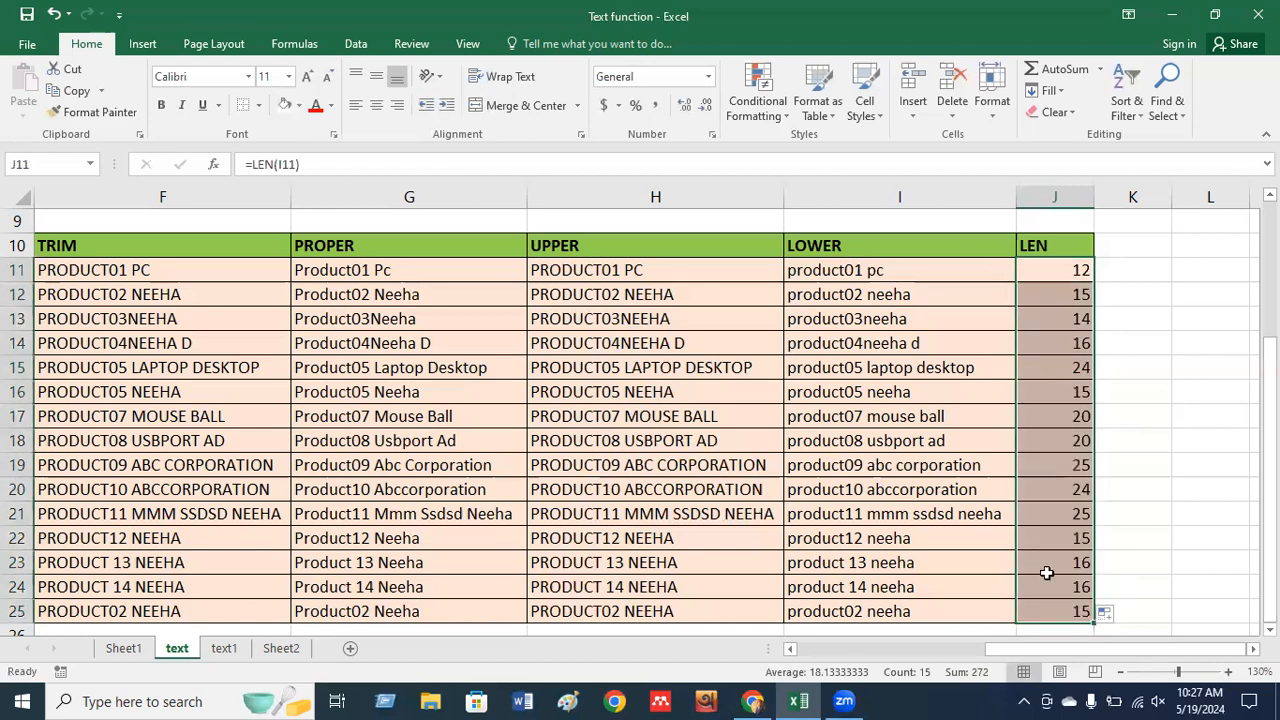
pyautogui.click(1056, 465)
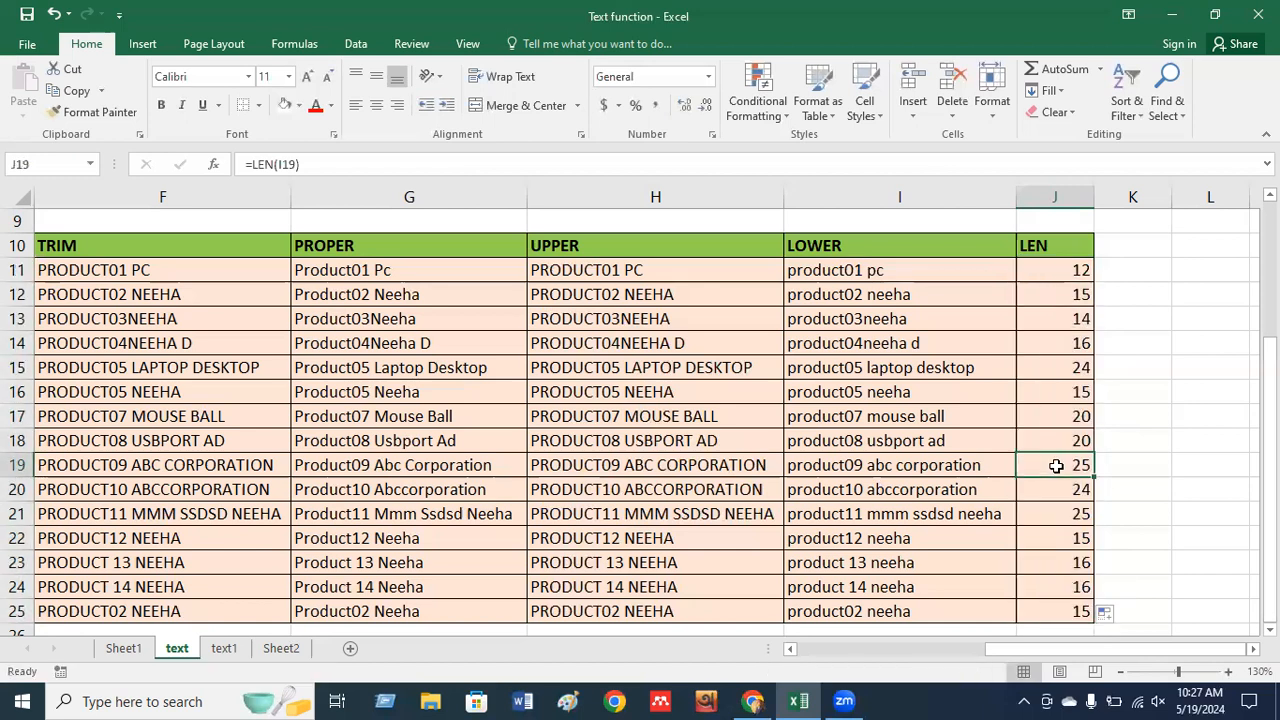